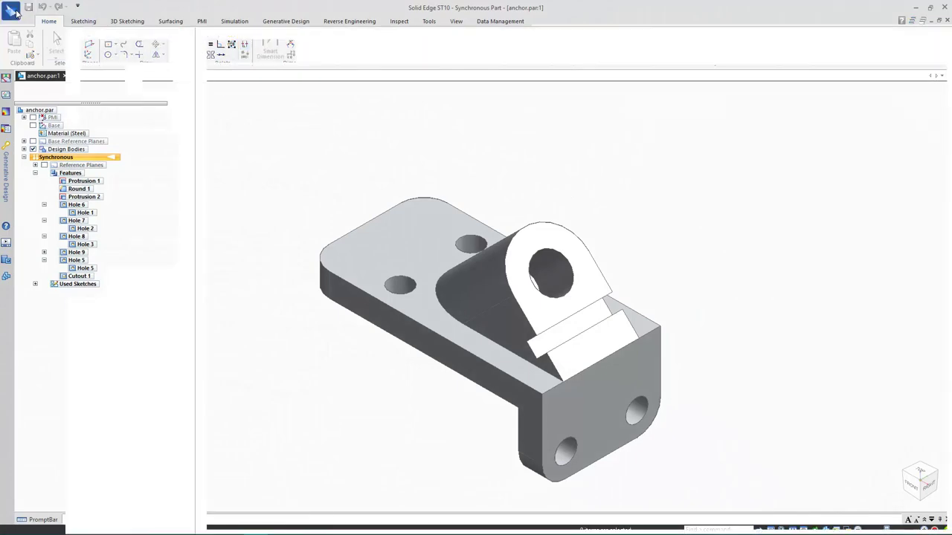
In Options > Helpers, set the steering wheel, OrientXpress and view cube size to Large
{"action": "left_click", "coordinate": [17, 14]}
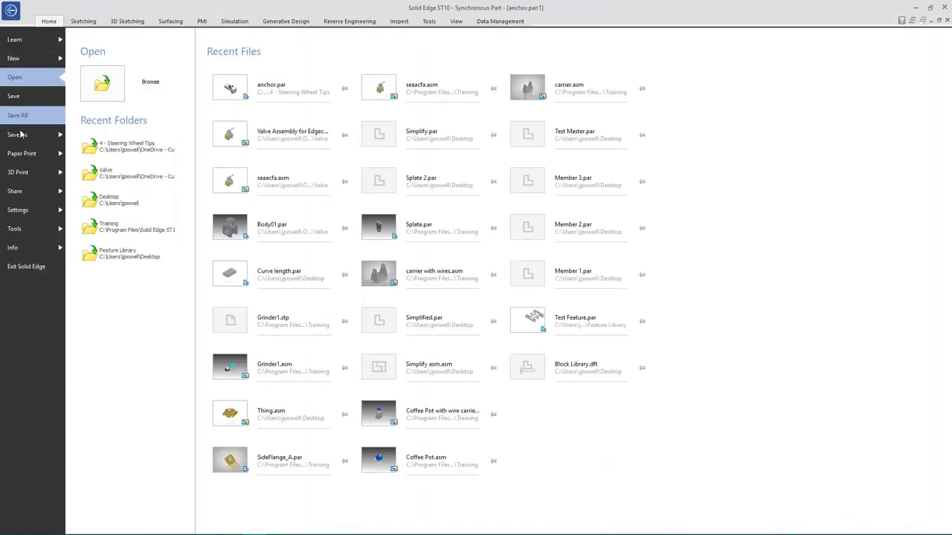
{"action": "left_click", "coordinate": [22, 210]}
{"action": "left_click", "coordinate": [128, 98]}
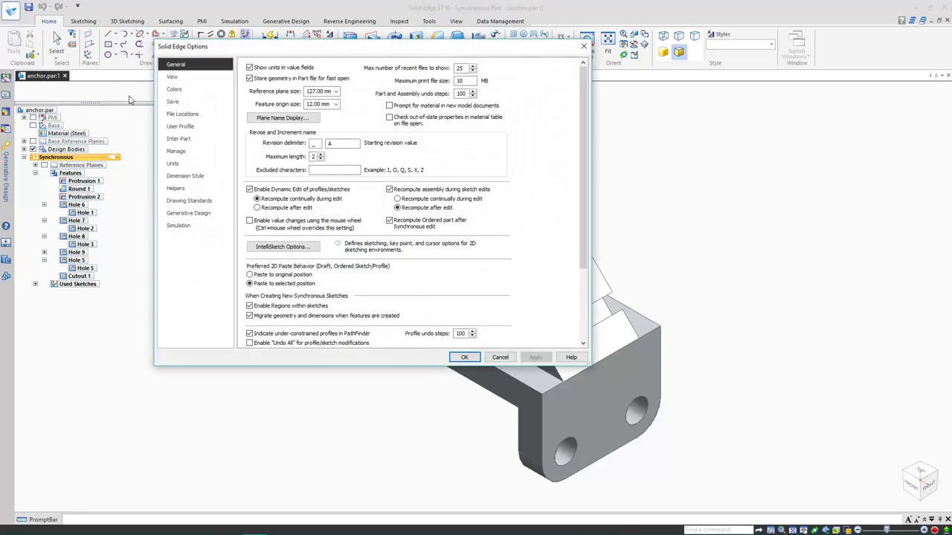
{"action": "left_click", "coordinate": [176, 188]}
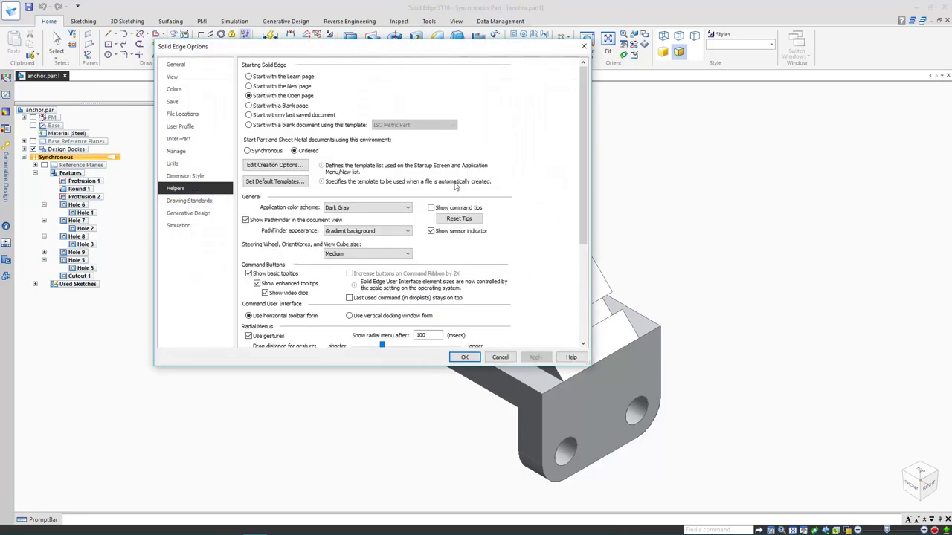
{"action": "left_click", "coordinate": [405, 253]}
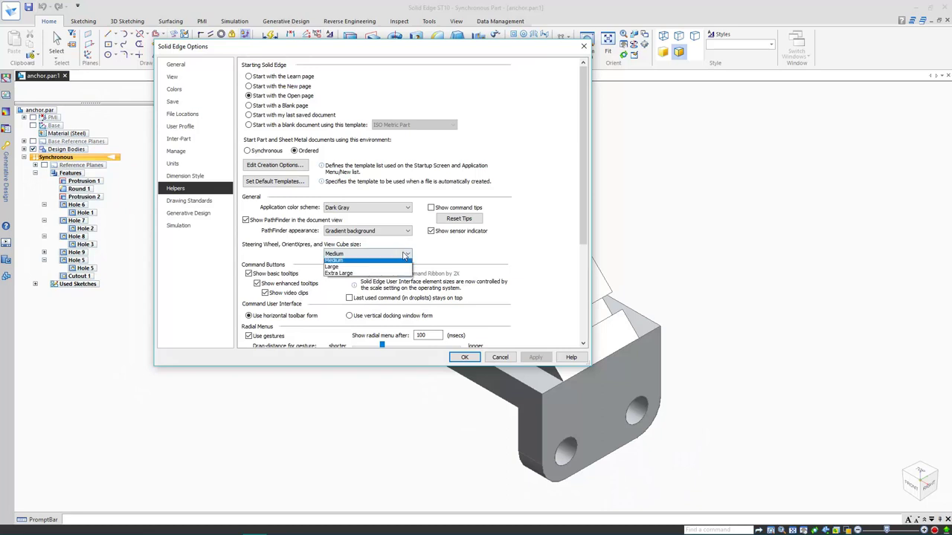
{"action": "left_click", "coordinate": [358, 276]}
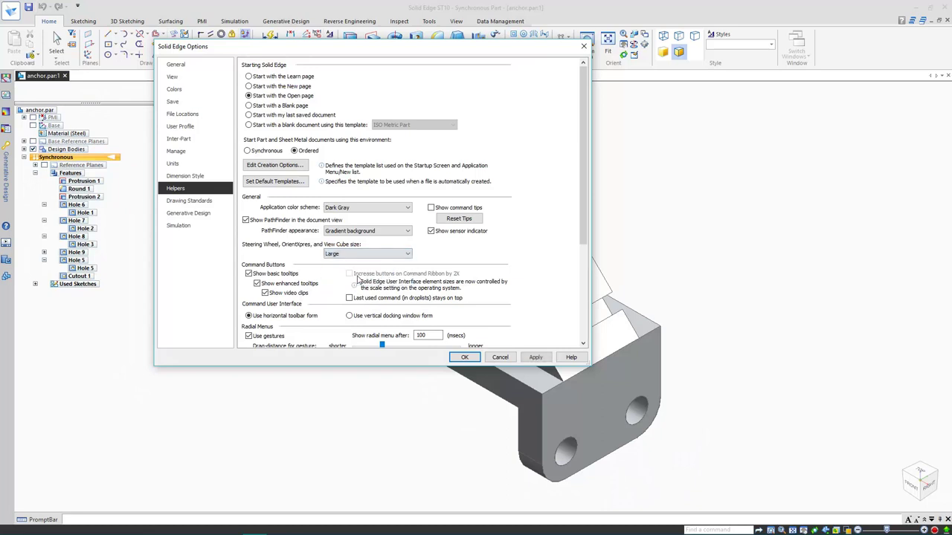
{"action": "left_click", "coordinate": [474, 358]}
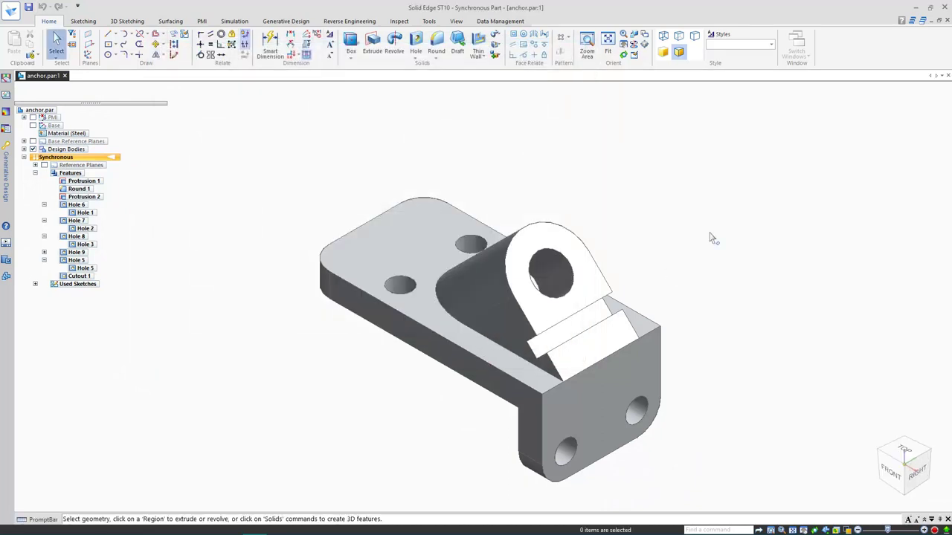
Move the base plate's end face 100 along its axis so the 250 dimension reads 350
{"action": "left_click", "coordinate": [424, 226]}
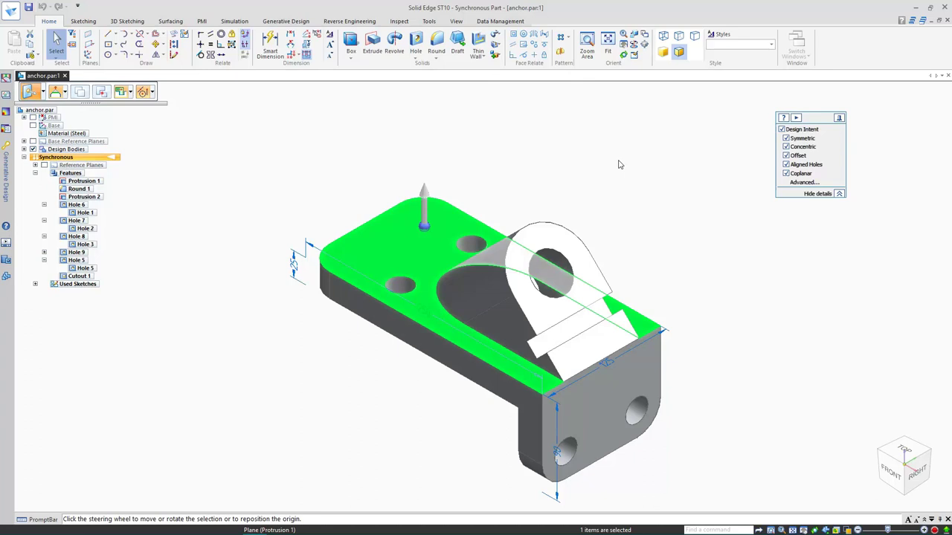
{"action": "key", "text": "Escape"}
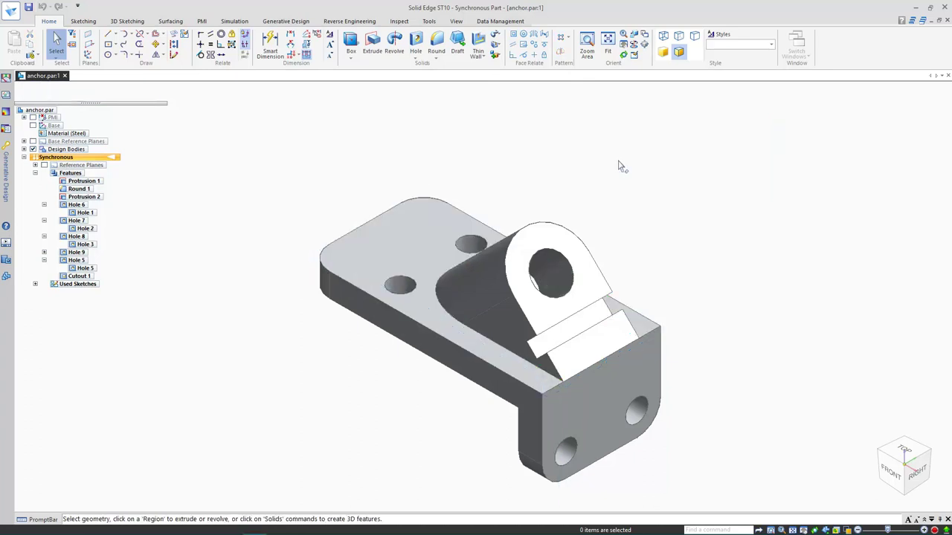
{"action": "middle_click_drag", "start_coordinate": [521, 153], "coordinate": [353, 189]}
{"action": "left_click", "coordinate": [344, 260]}
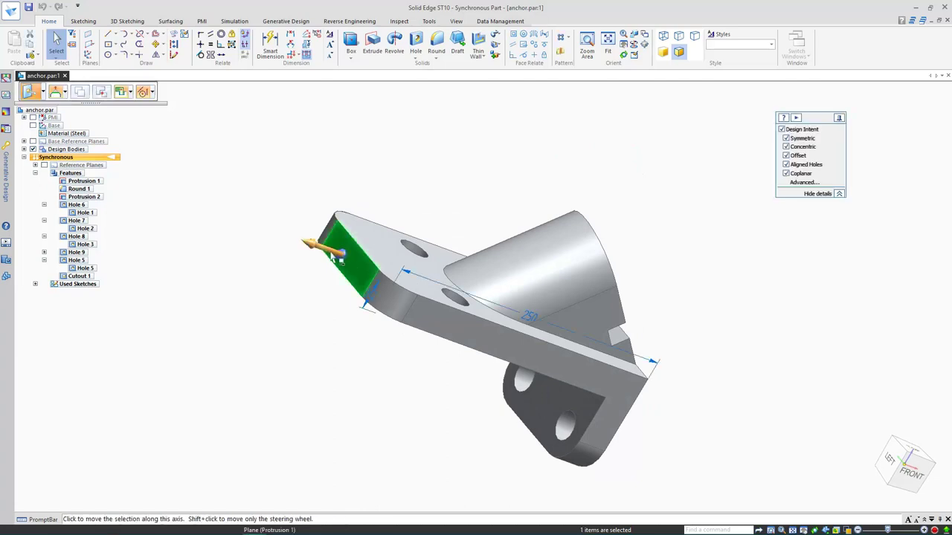
{"action": "left_click", "coordinate": [319, 249]}
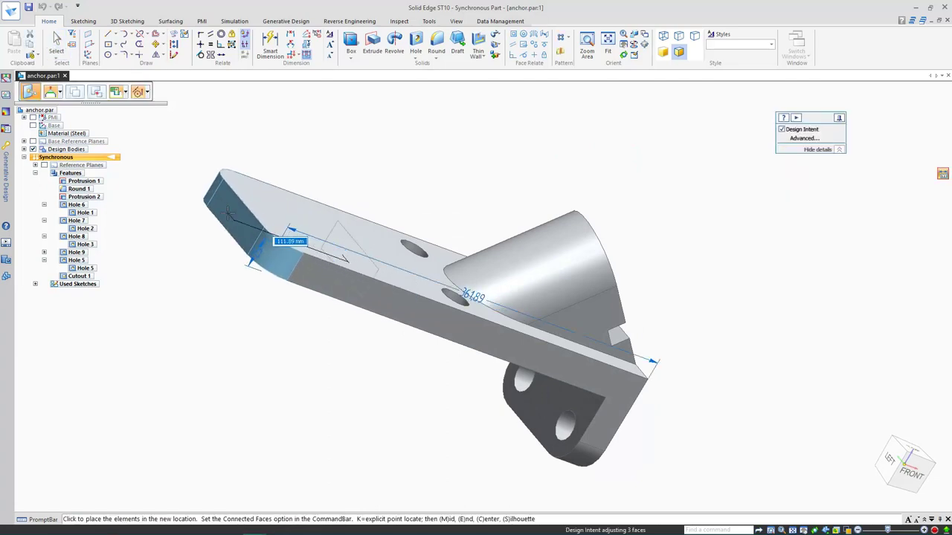
{"action": "type", "text": "100"}
{"action": "key", "text": "Return"}
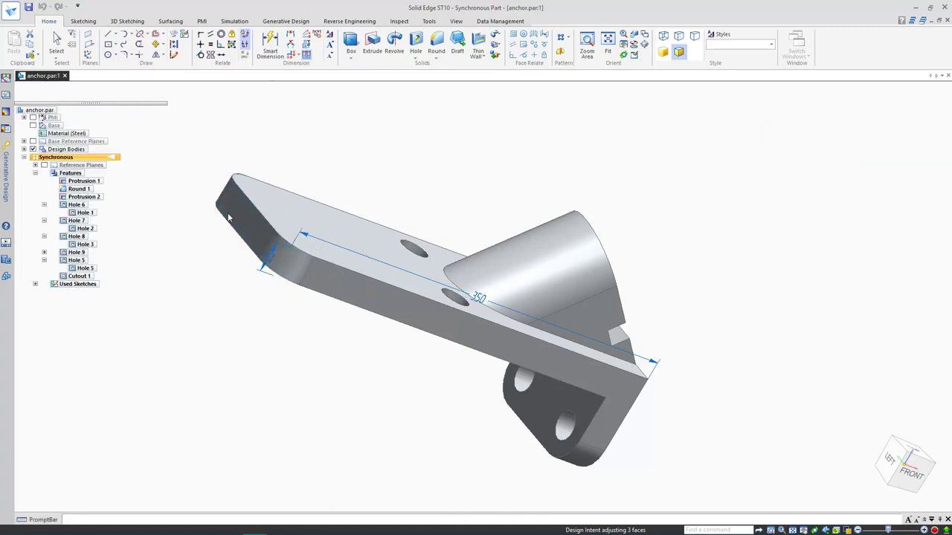
{"action": "key", "text": "Escape"}
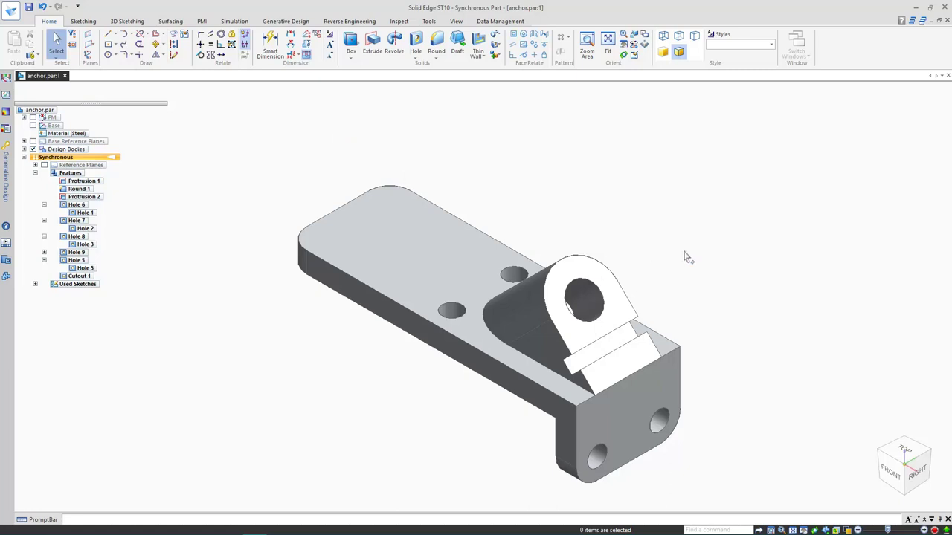
Select all faces of the end flange, including its outer face and two holes
{"action": "left_click", "coordinate": [621, 415]}
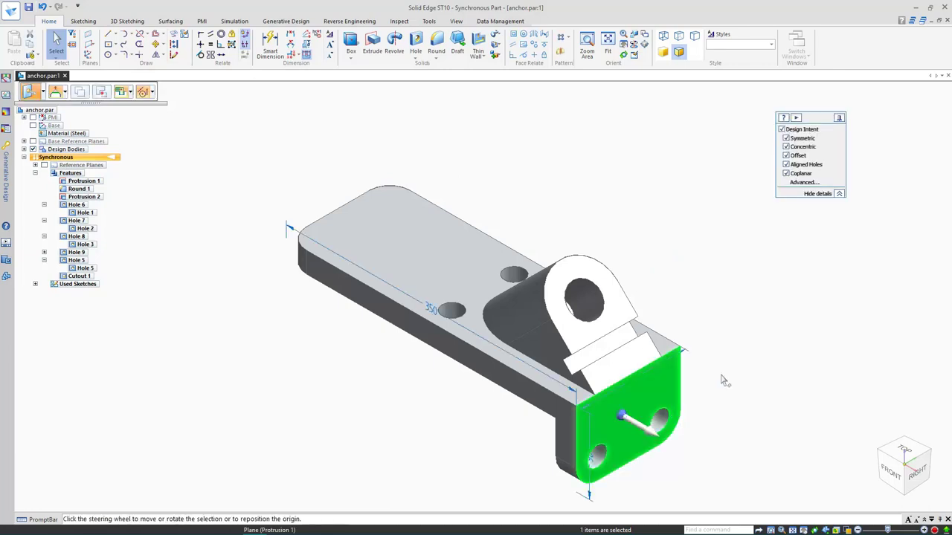
{"action": "middle_click_drag", "start_coordinate": [664, 484], "coordinate": [739, 421]}
{"action": "left_click_drag", "start_coordinate": [616, 352], "coordinate": [714, 478], "text": "ctrl"}
{"action": "middle_click_drag", "start_coordinate": [714, 479], "coordinate": [707, 414]}
{"action": "left_click", "coordinate": [674, 411], "text": "ctrl"}
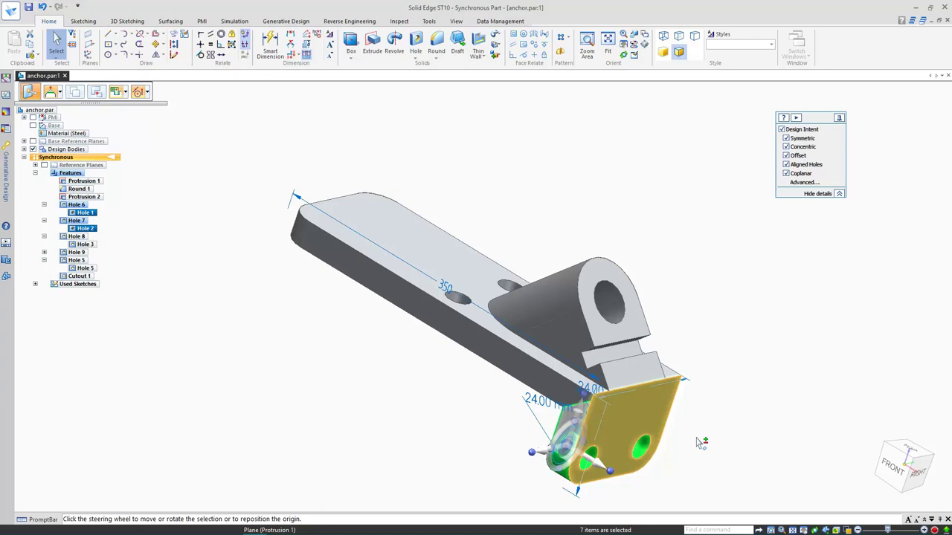
Rotate the selected flange 45 degrees downward about its top edge
{"action": "scroll", "coordinate": [587, 457], "scroll_direction": "up", "scroll_amount": 3}
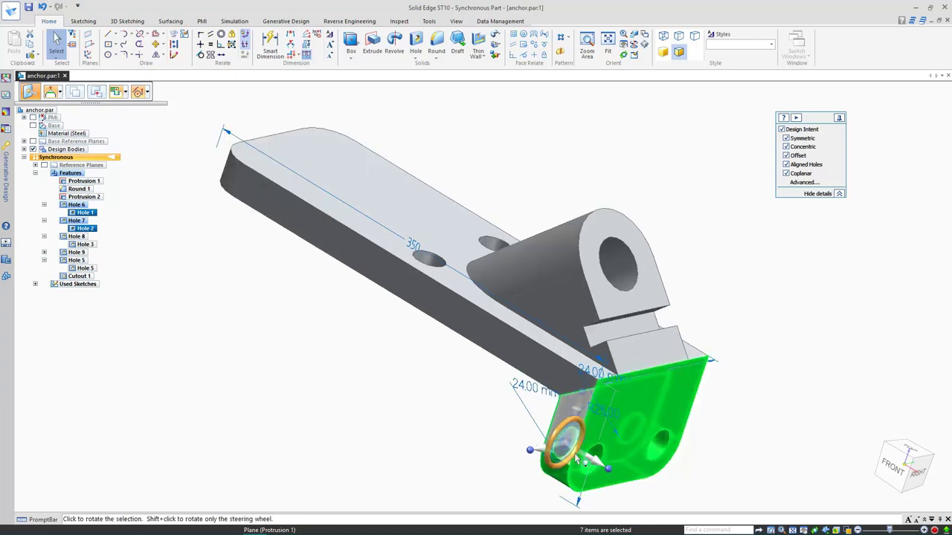
{"action": "left_click", "coordinate": [563, 456]}
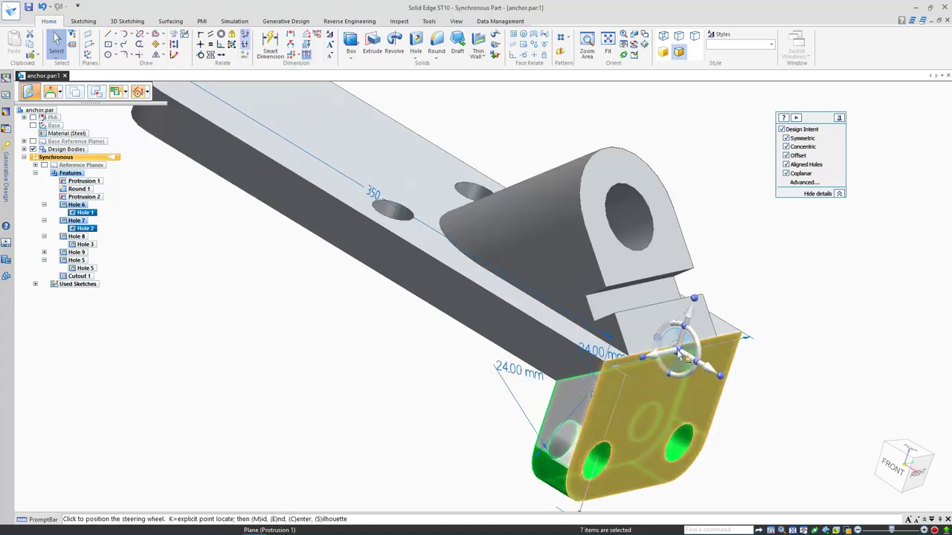
{"action": "left_click", "coordinate": [678, 347]}
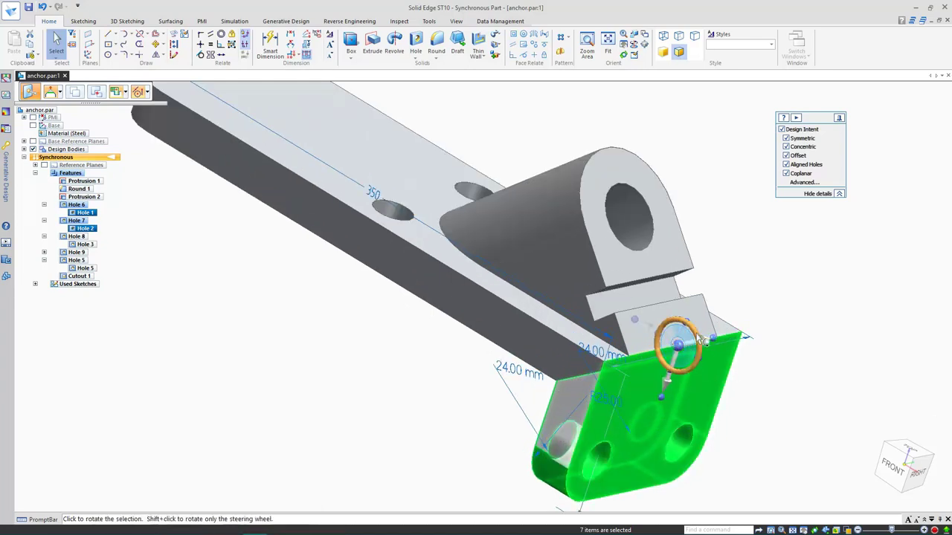
{"action": "left_click", "coordinate": [702, 339]}
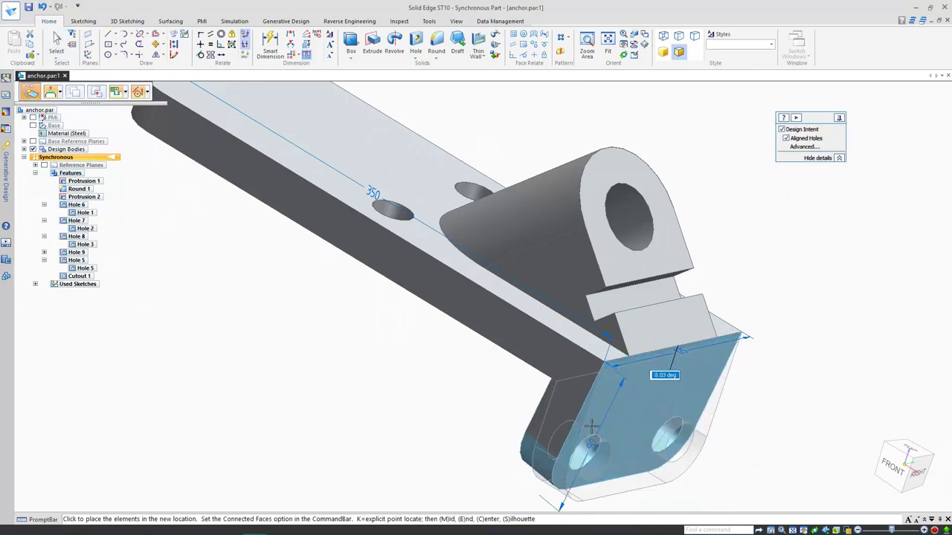
{"action": "left_click", "coordinate": [702, 415]}
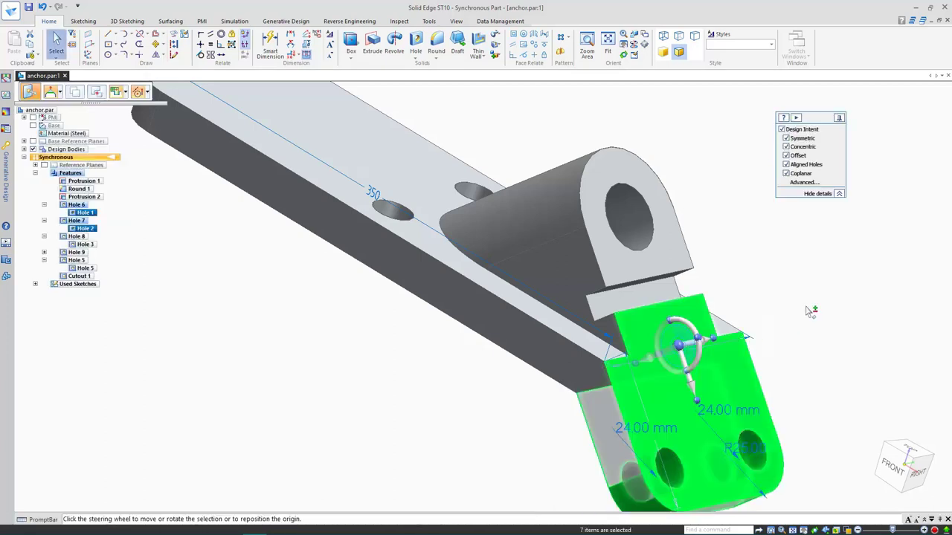
{"action": "left_click", "coordinate": [813, 335]}
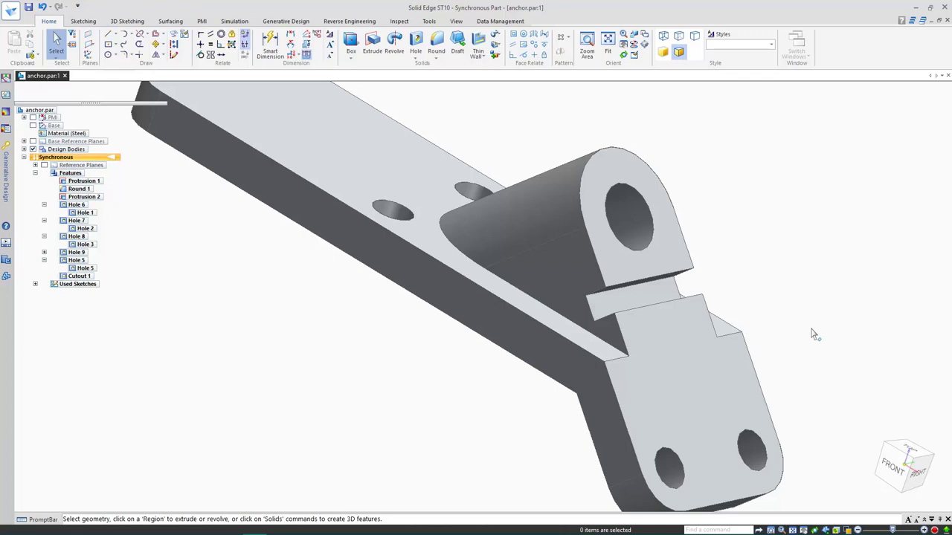
Undo the flange tilt, then move the round lug face with all design intent rules off
{"action": "key", "text": "ctrl+shift+a"}
{"action": "key", "text": "ctrl+z"}
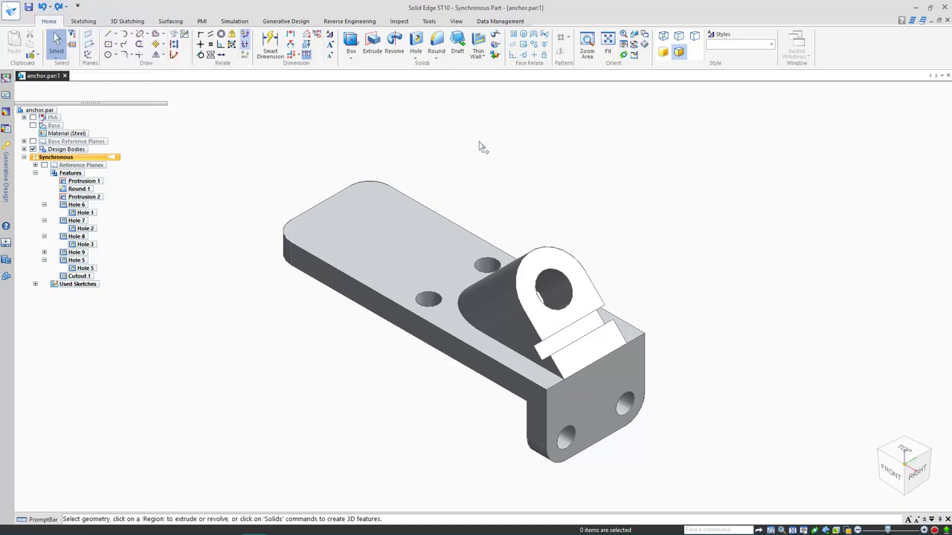
{"action": "left_click", "coordinate": [579, 273]}
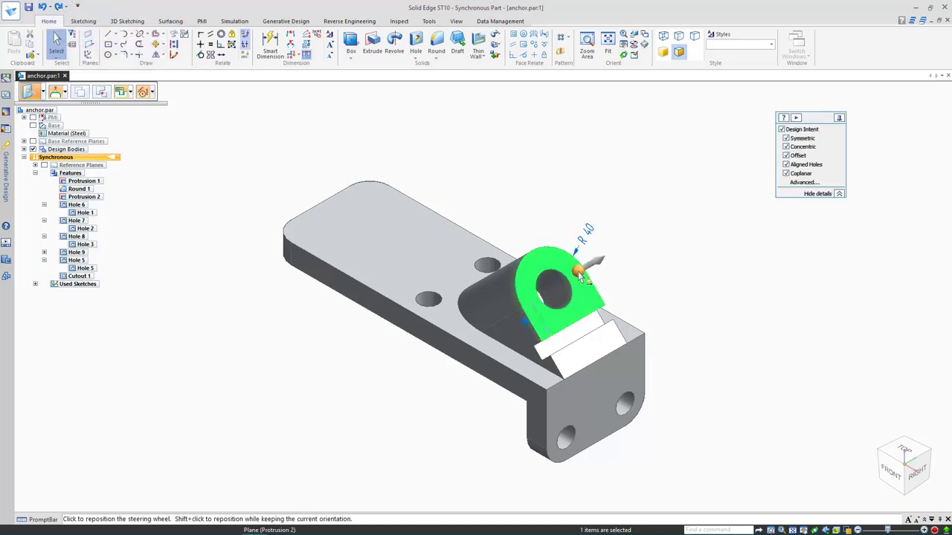
{"action": "left_click", "coordinate": [782, 129]}
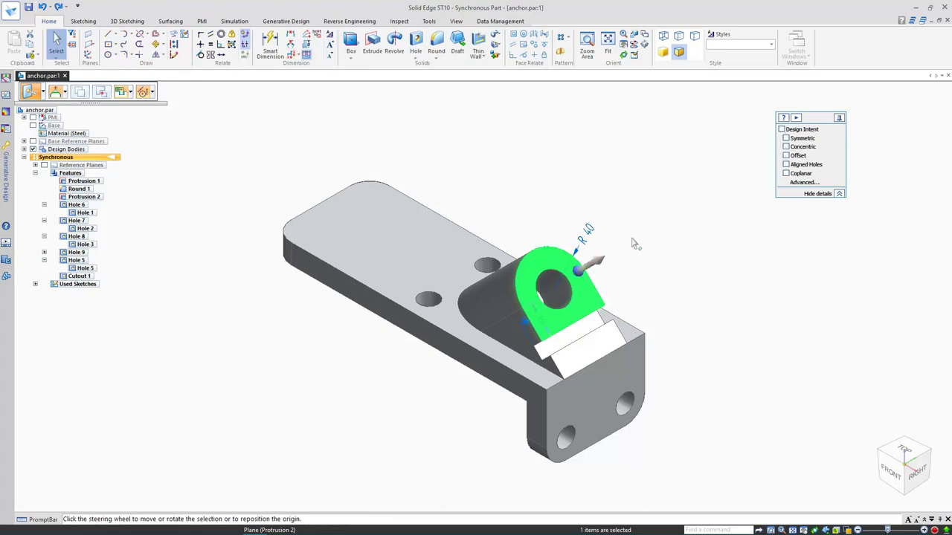
{"action": "left_click", "coordinate": [600, 262]}
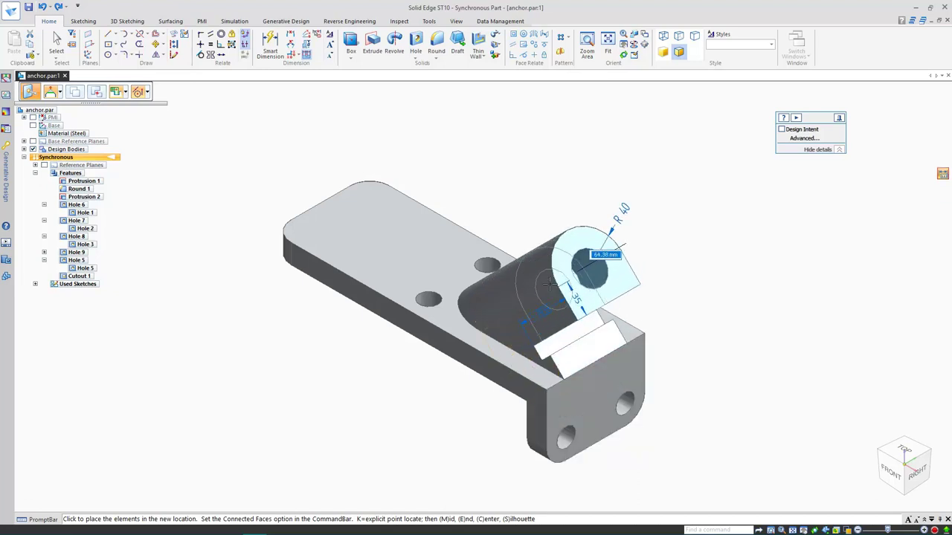
{"action": "left_click", "coordinate": [485, 158]}
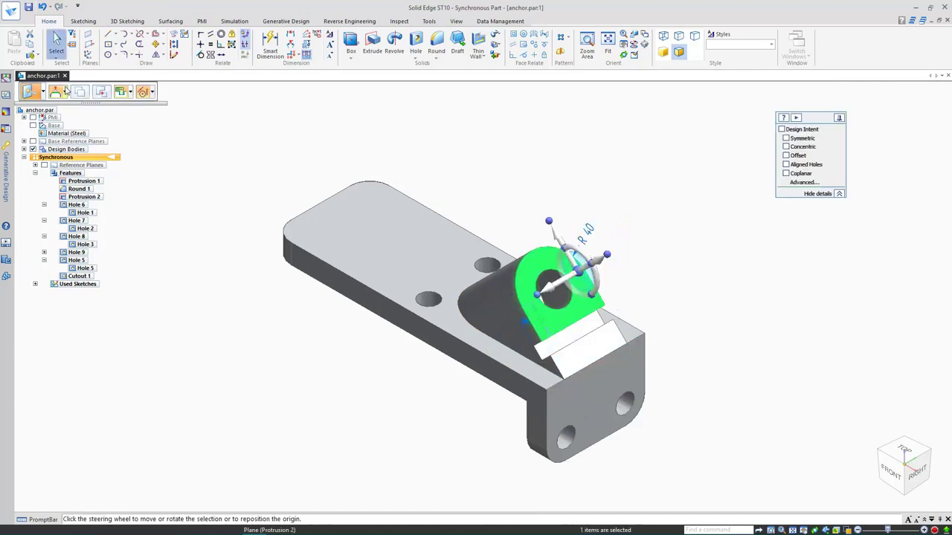
Try moving the lug face again with the Lift option, then cancel the move
{"action": "left_click", "coordinate": [65, 92]}
{"action": "left_click", "coordinate": [72, 127]}
{"action": "left_click", "coordinate": [599, 265]}
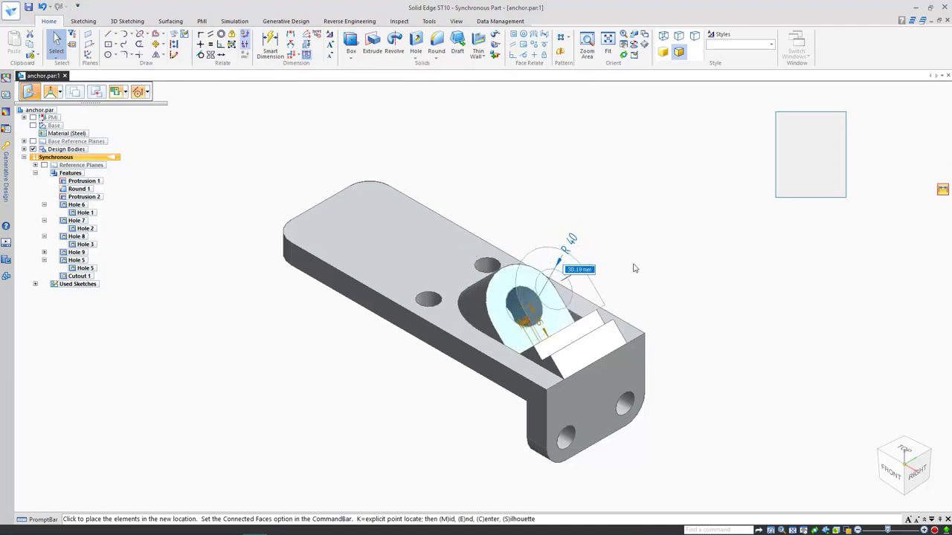
{"action": "key", "text": "Escape"}
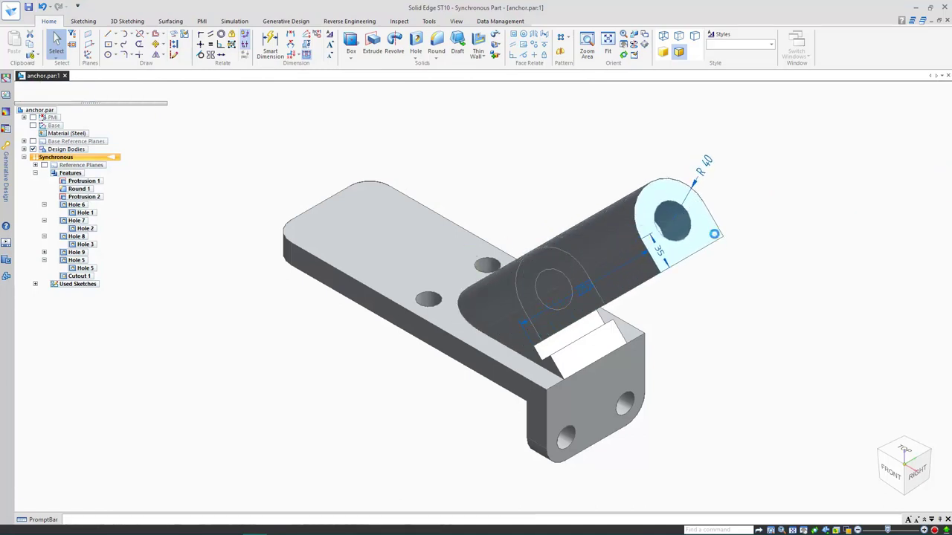
Select Hole 3 and restrict keypoint snapping to Center Point
{"action": "key", "text": "Escape"}
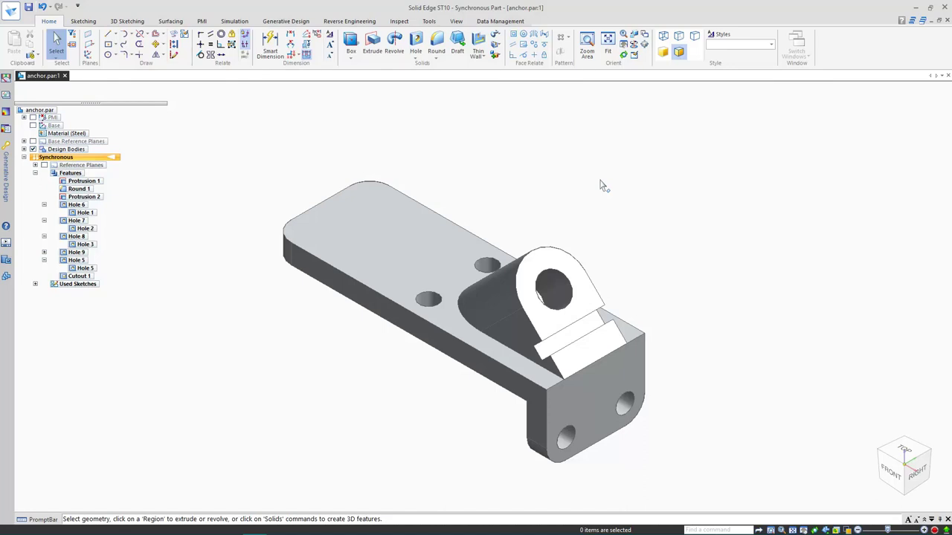
{"action": "left_click", "coordinate": [452, 311]}
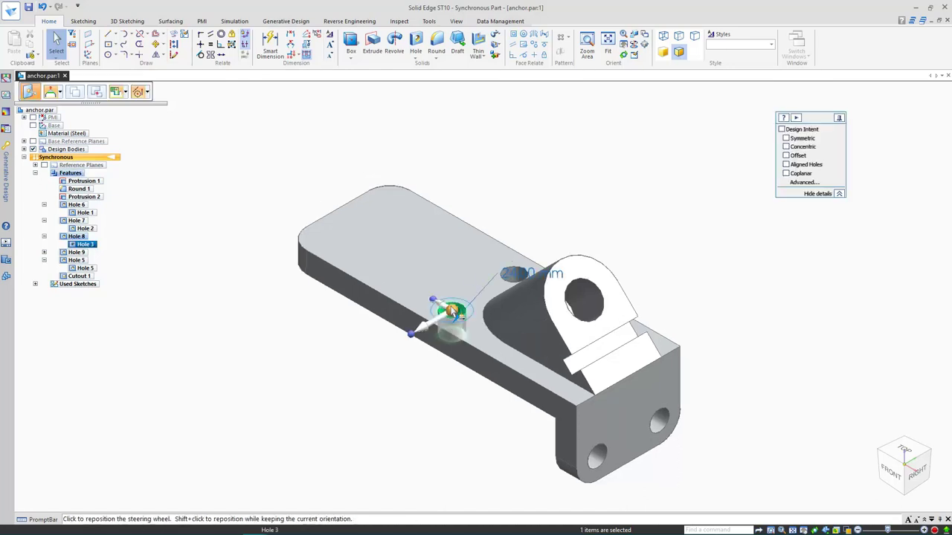
{"action": "scroll", "coordinate": [452, 311], "scroll_direction": "up", "scroll_amount": 3}
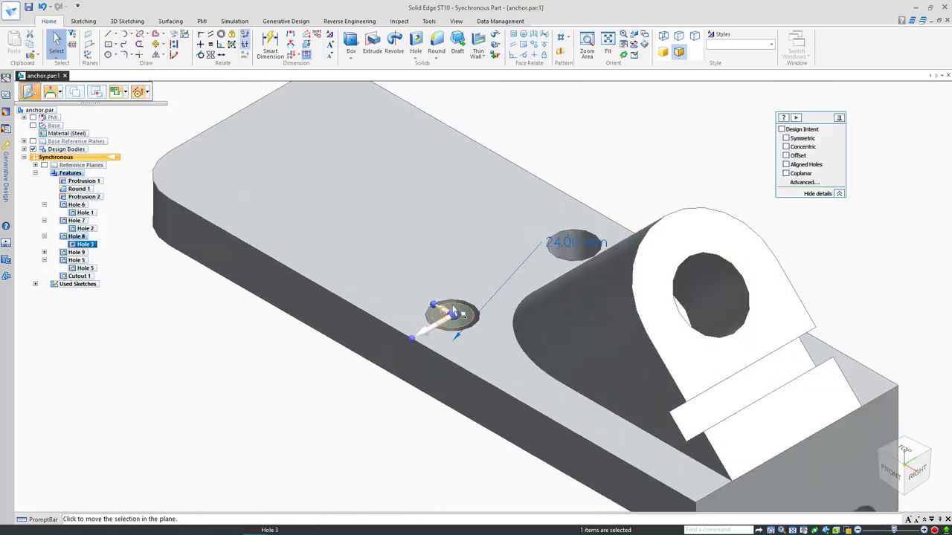
{"action": "left_click", "coordinate": [146, 92]}
{"action": "left_click", "coordinate": [163, 136]}
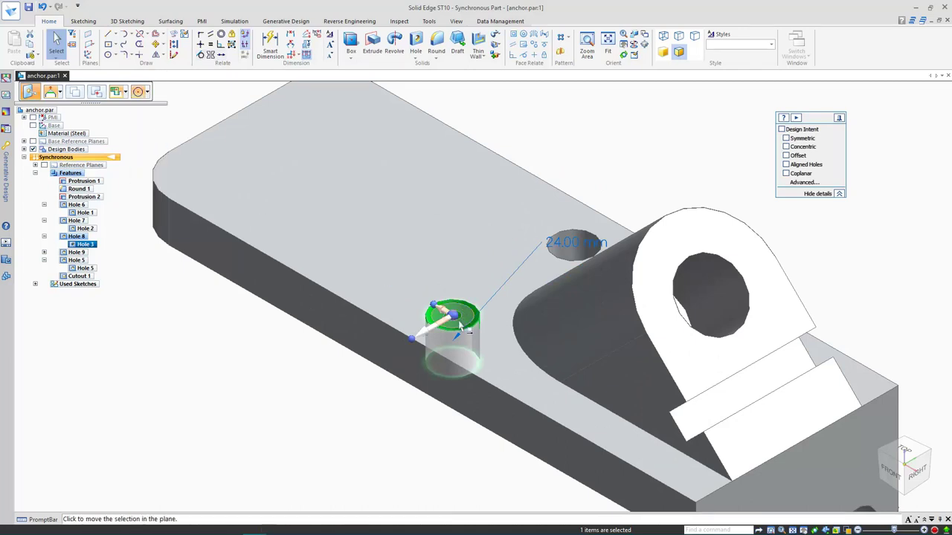
Move Hole 3 150 mm across the top face to near the plate's end
{"action": "left_click", "coordinate": [470, 321]}
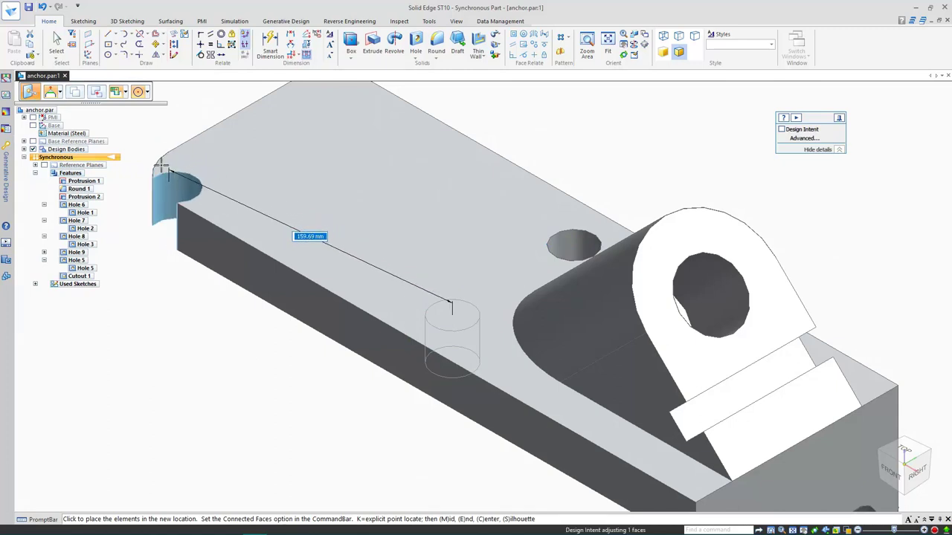
{"action": "type", "text": "150"}
{"action": "key", "text": "Return"}
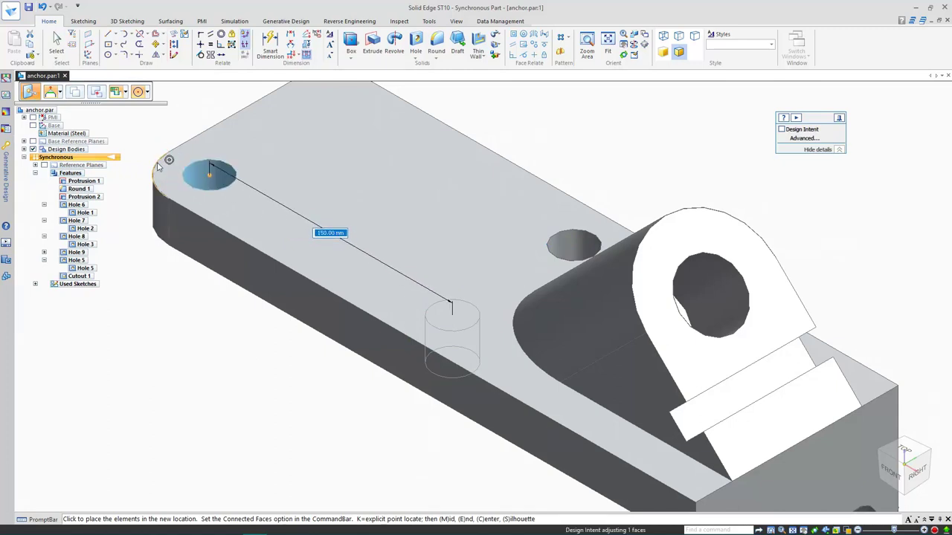
{"action": "left_click", "coordinate": [158, 165]}
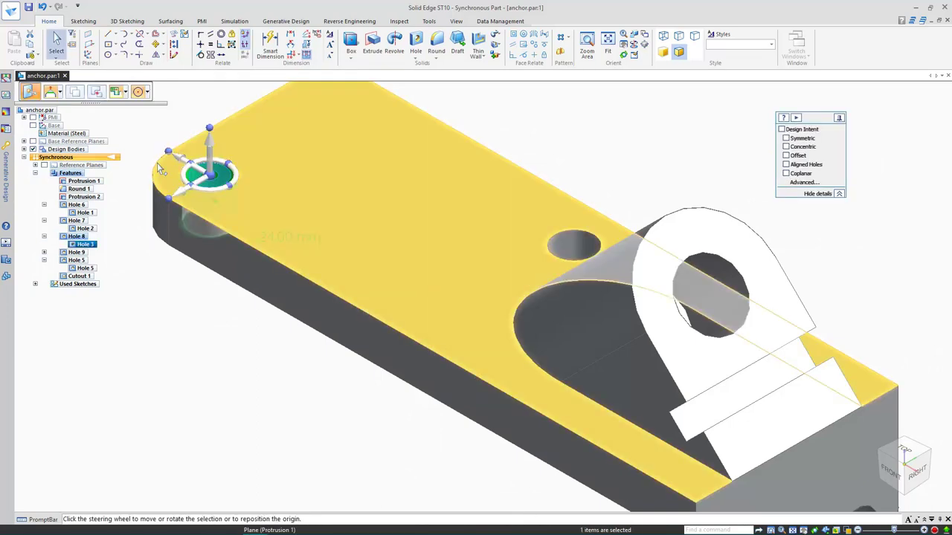
{"action": "key", "text": "Escape"}
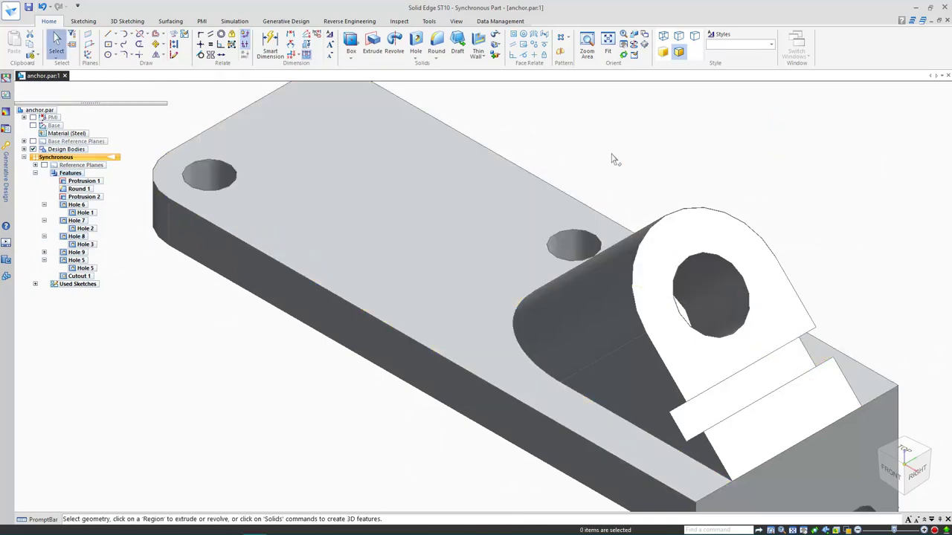
{"action": "key", "text": "ctrl+shift+a"}
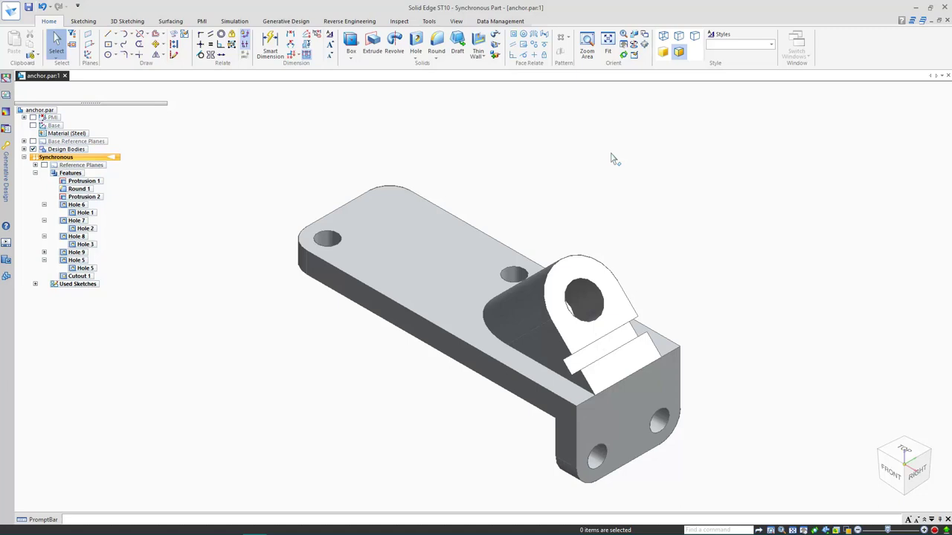
Select Hole 4, reposition the move handle along the plate, and make a first move attempt
{"action": "scroll", "coordinate": [593, 257], "scroll_direction": "up", "scroll_amount": 2}
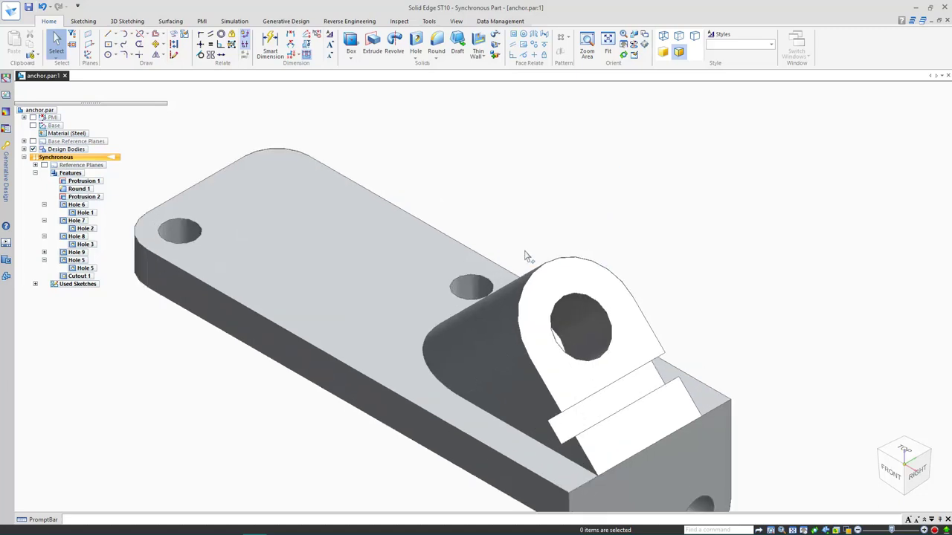
{"action": "left_click", "coordinate": [483, 288]}
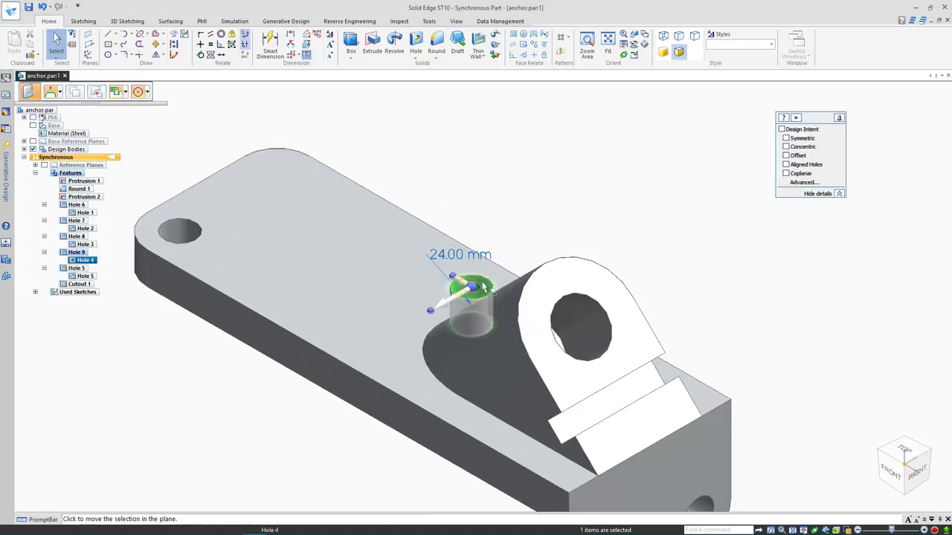
{"action": "left_click", "coordinate": [476, 286]}
{"action": "left_click", "coordinate": [482, 287]}
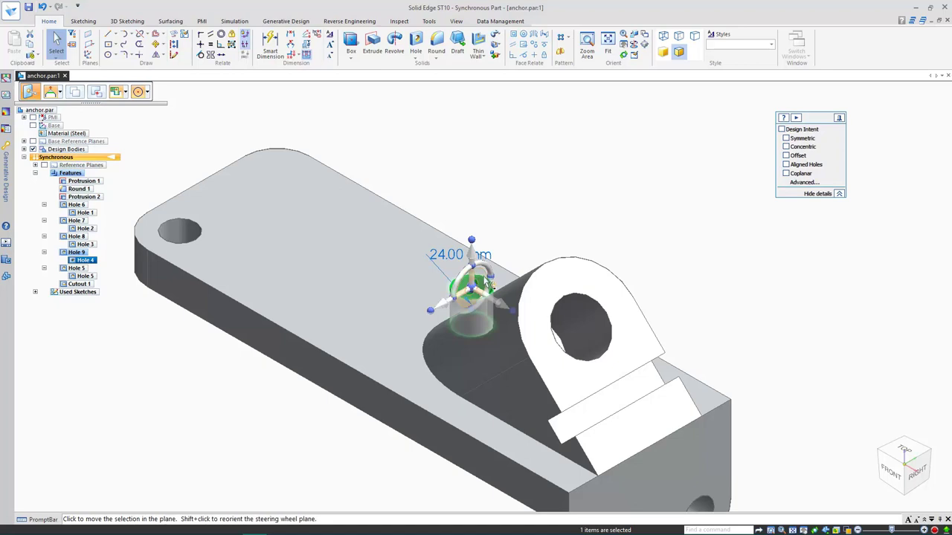
{"action": "left_click", "coordinate": [488, 287], "text": "shift"}
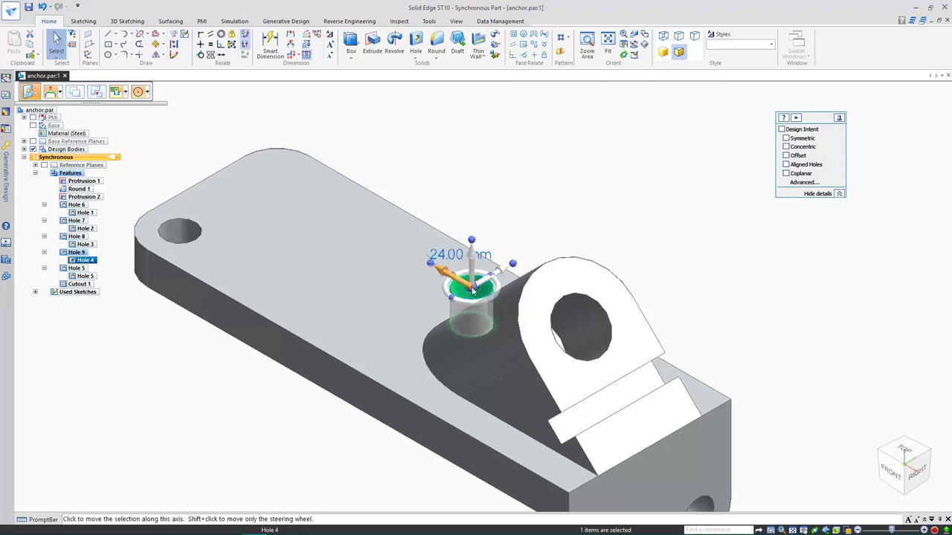
{"action": "left_click", "coordinate": [473, 291]}
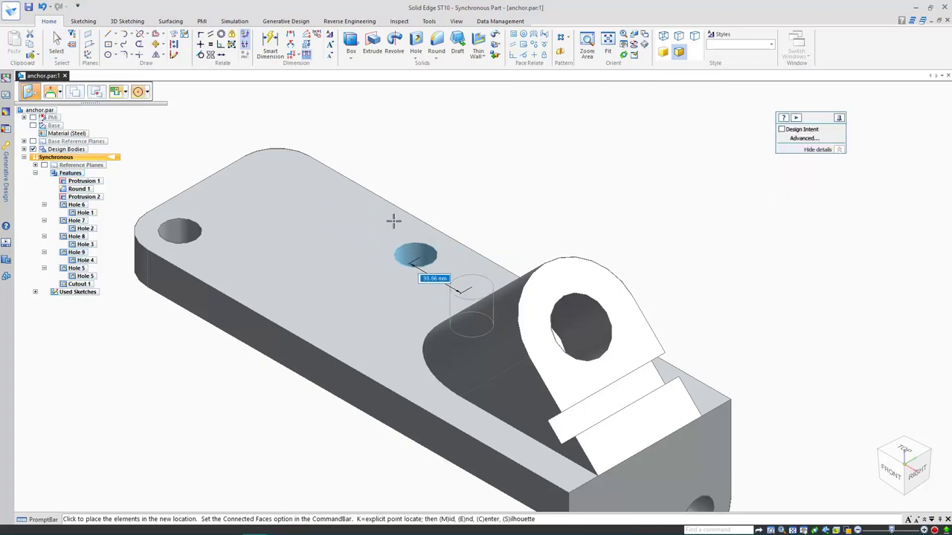
{"action": "key", "text": "Escape"}
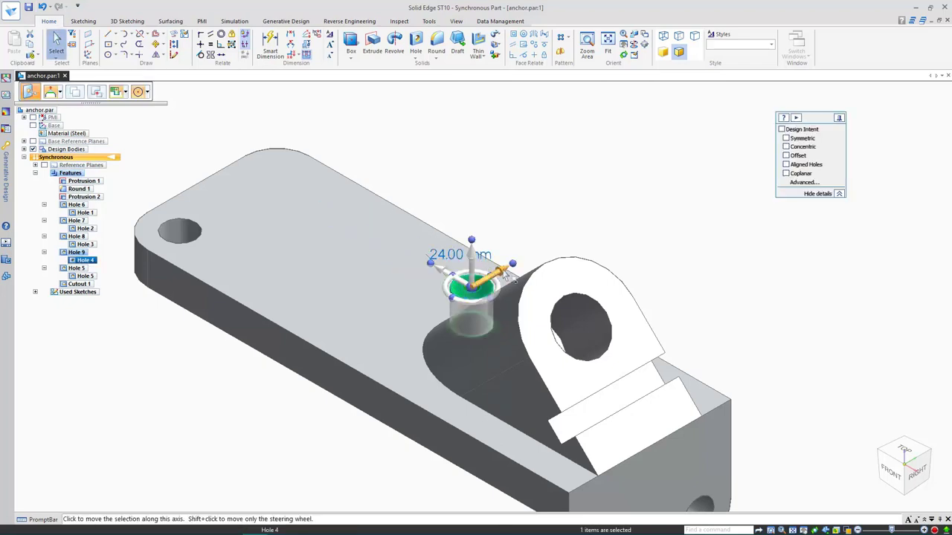
{"action": "left_click", "coordinate": [507, 274]}
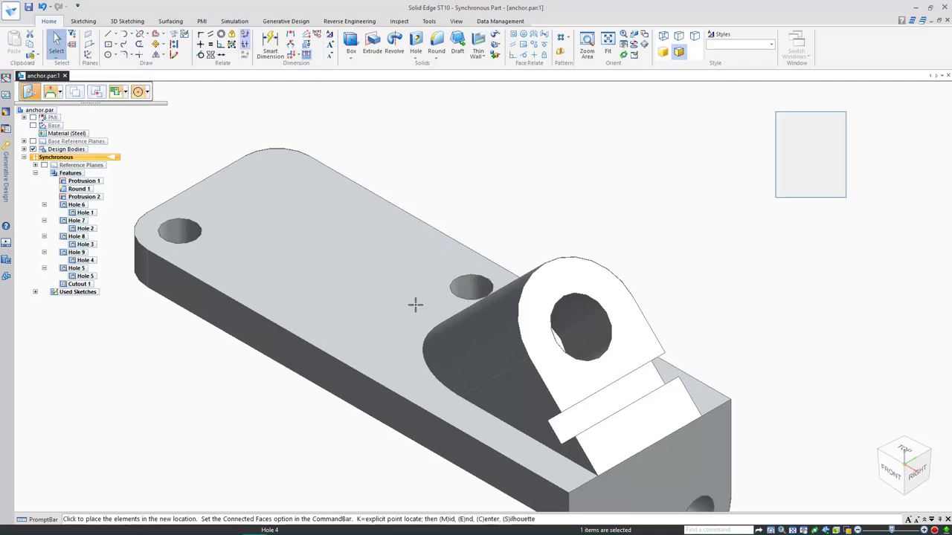
{"action": "left_click", "coordinate": [473, 285]}
{"action": "left_click", "coordinate": [510, 200]}
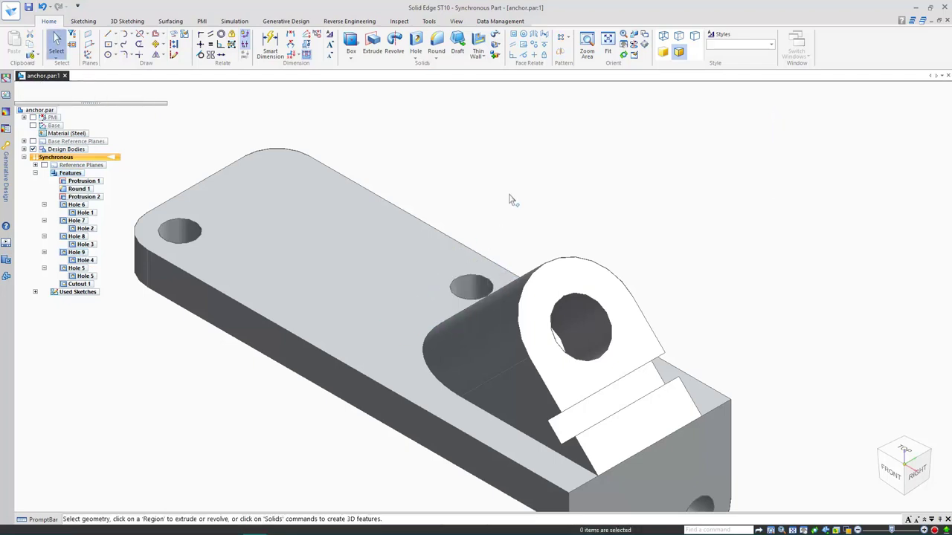
{"action": "key", "text": "ctrl+shift+f"}
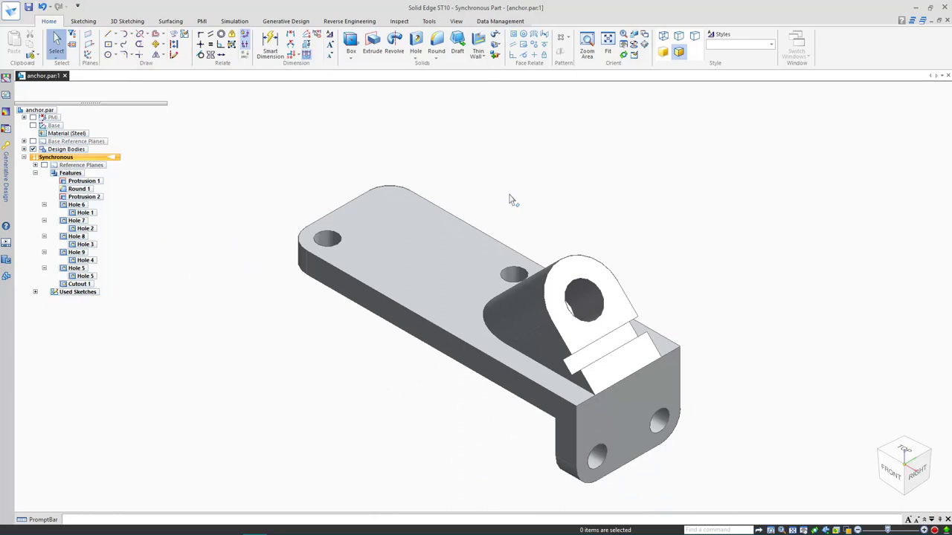
Move Hole 4 150 mm along the plate's top edge toward the rounded end
{"action": "left_click", "coordinate": [511, 271]}
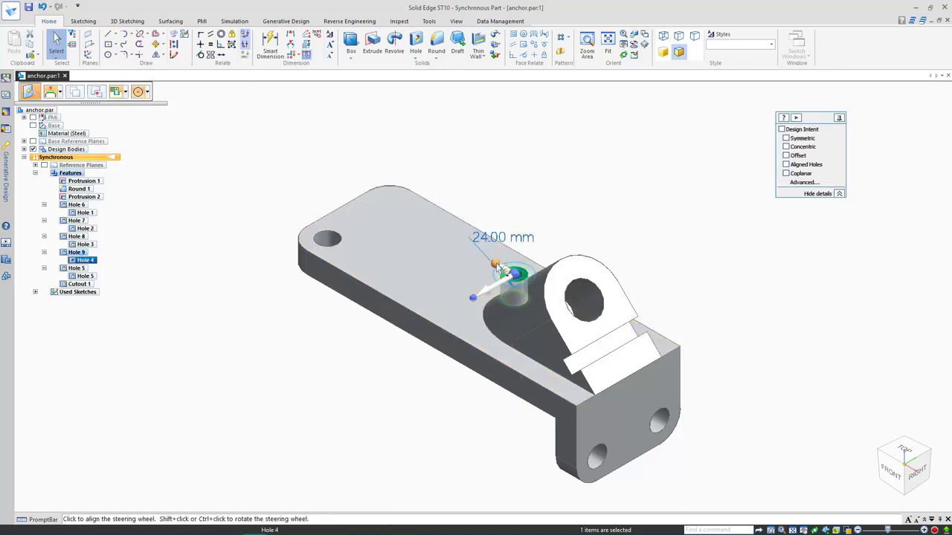
{"action": "left_click", "coordinate": [496, 265]}
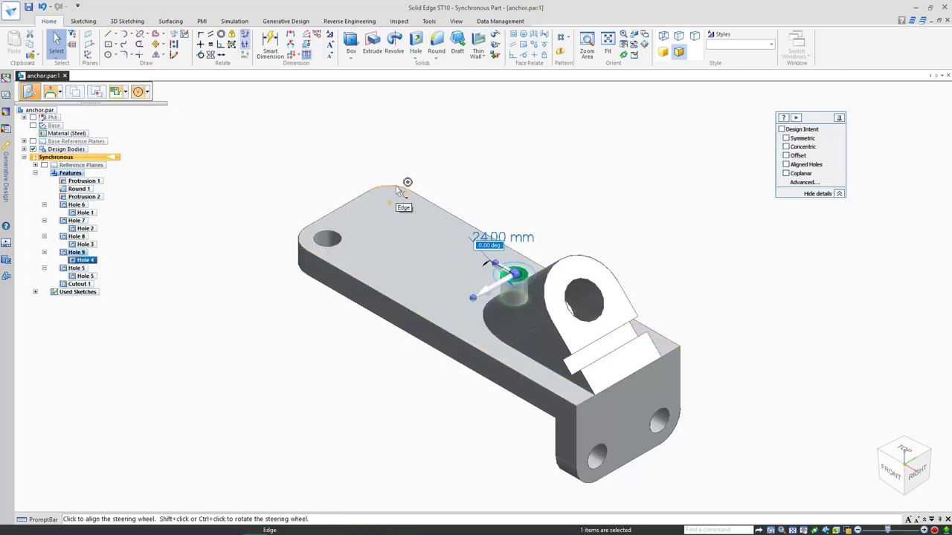
{"action": "left_click", "coordinate": [487, 289]}
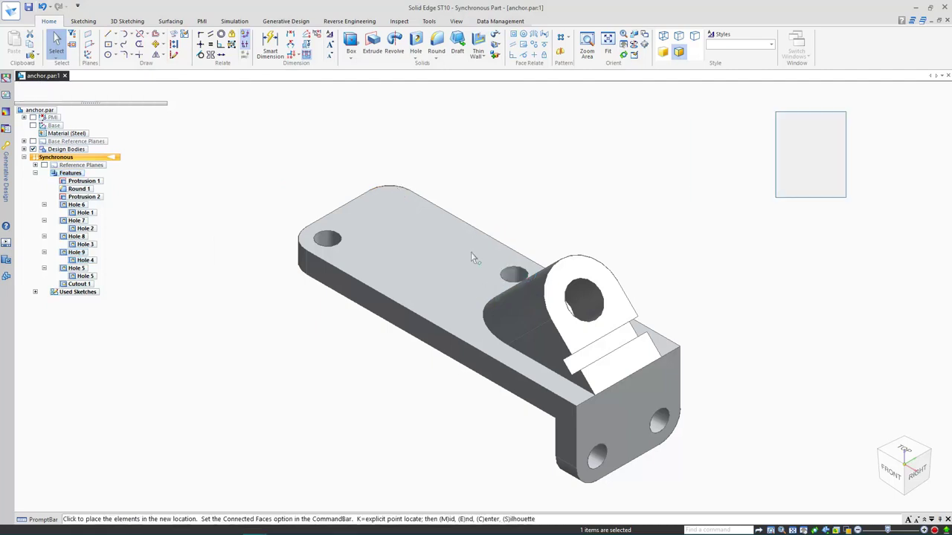
{"action": "left_click", "coordinate": [393, 195]}
{"action": "left_click", "coordinate": [522, 175]}
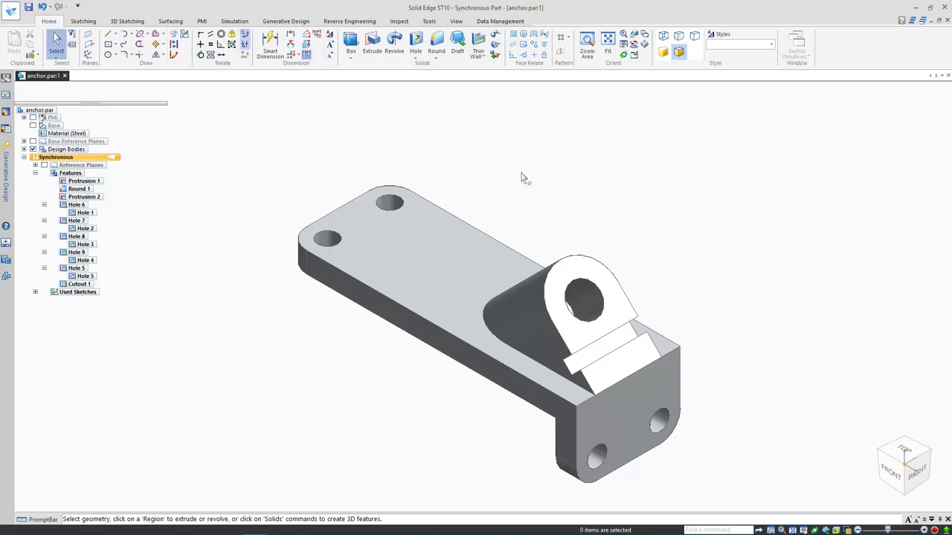
Box-select all faces of the lug boss and its hole, then switch to isometric view
{"action": "key", "text": "ctrl+t"}
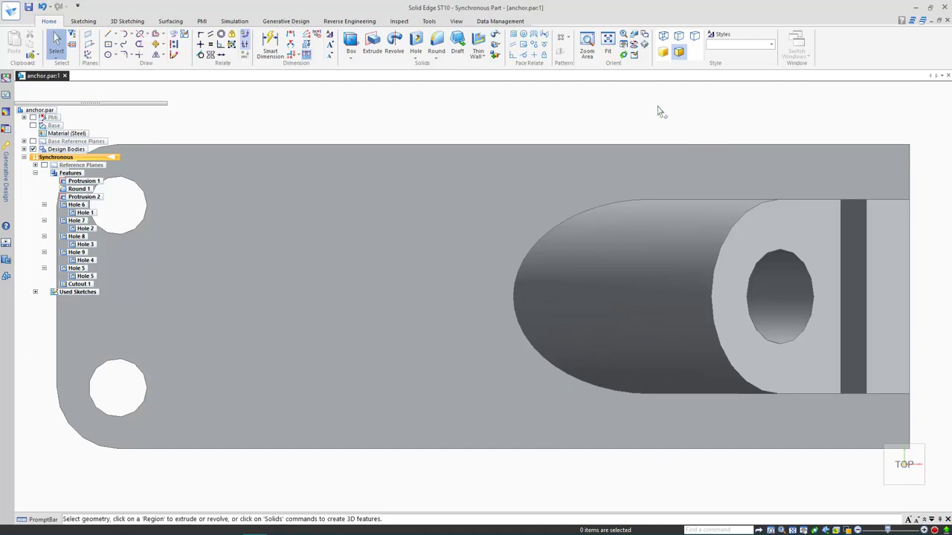
{"action": "scroll", "coordinate": [630, 124], "scroll_direction": "down", "scroll_amount": 3}
{"action": "middle_click_drag", "start_coordinate": [824, 174], "coordinate": [736, 153]}
{"action": "left_click_drag", "start_coordinate": [533, 128], "coordinate": [735, 296]}
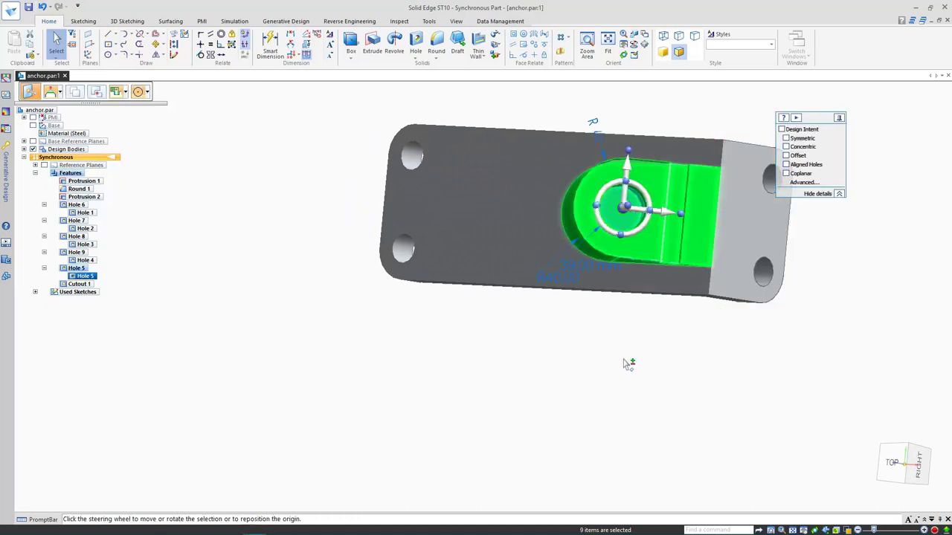
{"action": "key", "text": "ctrl+i"}
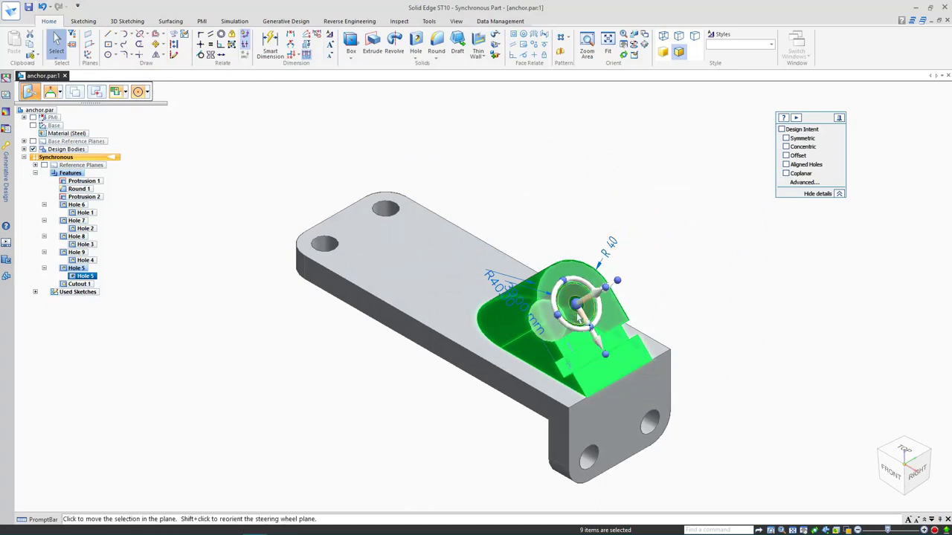
Anchor the move handle on the plate's front edge and set keypoint snapping to All
{"action": "left_click", "coordinate": [576, 301]}
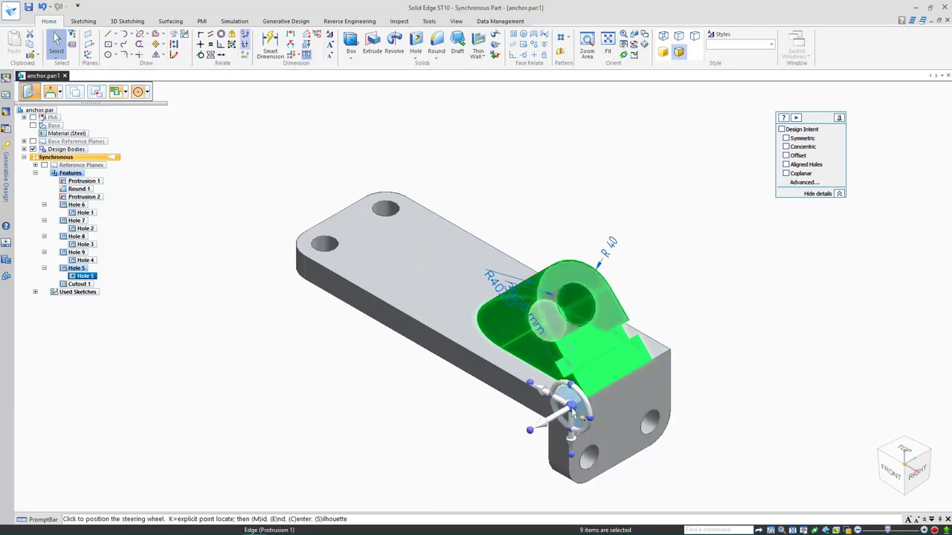
{"action": "left_click", "coordinate": [570, 405]}
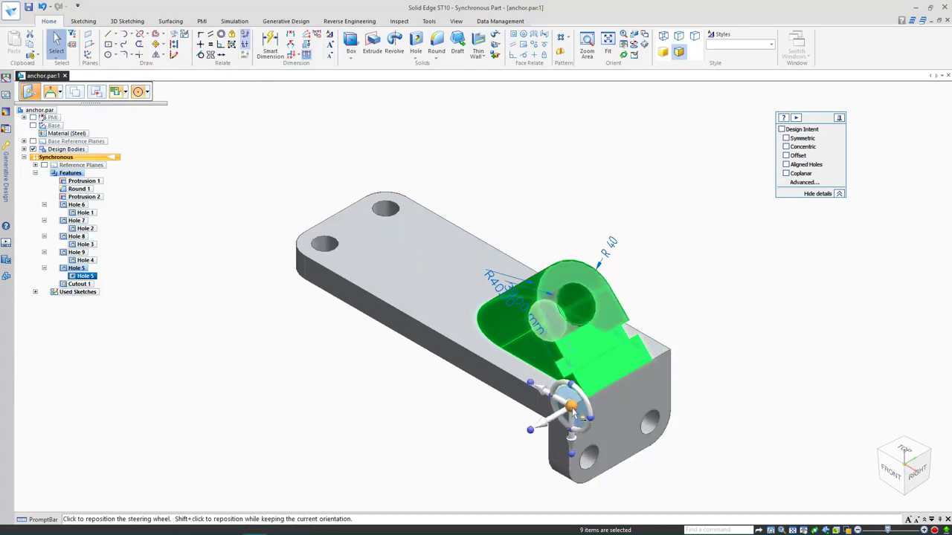
{"action": "left_click", "coordinate": [146, 92]}
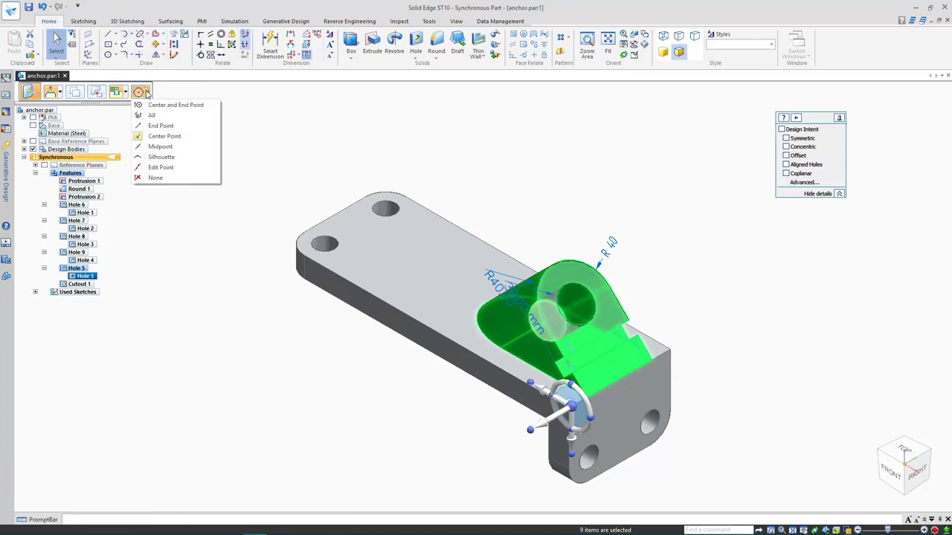
{"action": "left_click", "coordinate": [152, 116]}
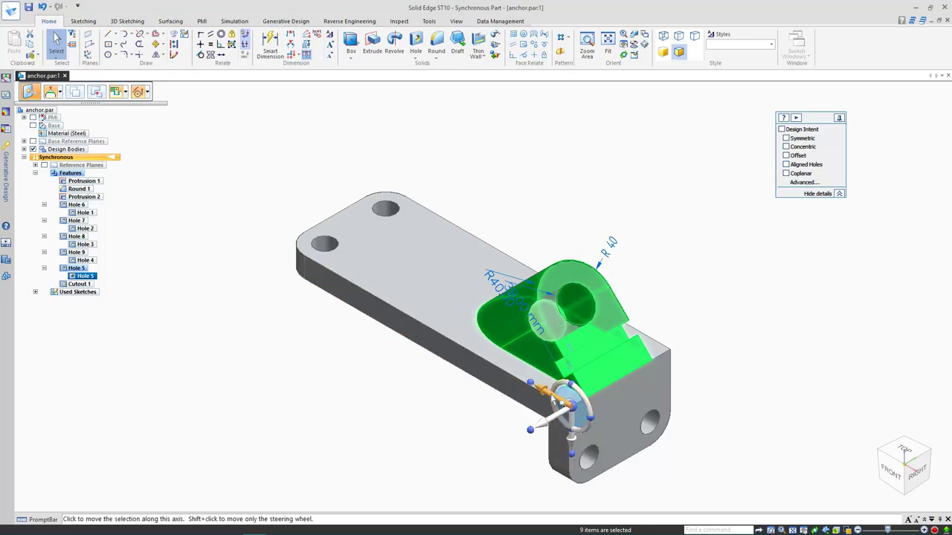
Swing the move axis along the base to the corner vertex and start sliding the lug
{"action": "left_click", "coordinate": [554, 399]}
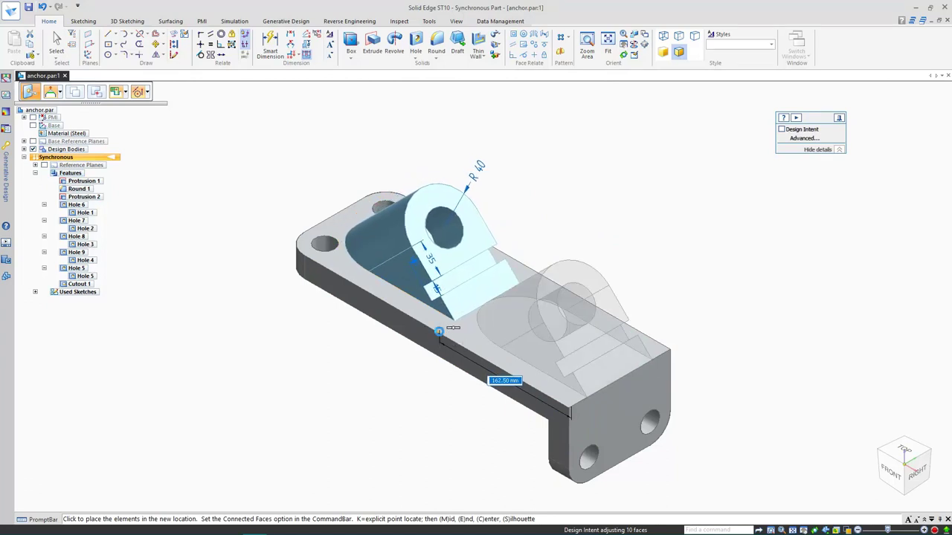
{"action": "left_click", "coordinate": [441, 335]}
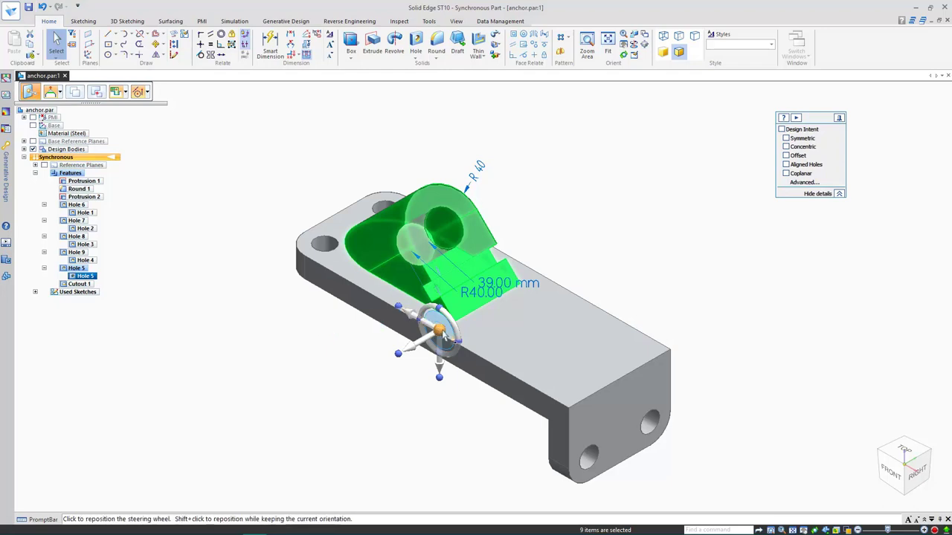
{"action": "left_click", "coordinate": [441, 331]}
{"action": "left_click", "coordinate": [457, 325]}
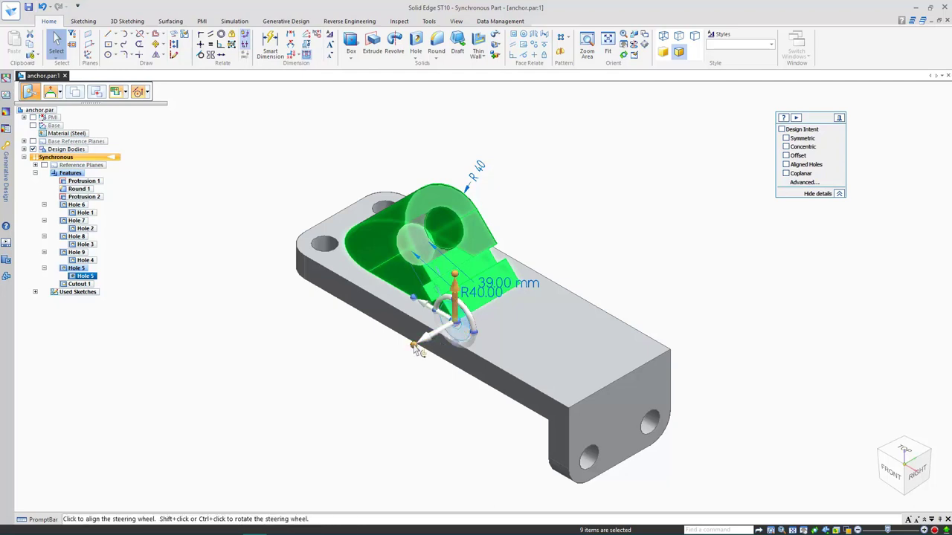
{"action": "left_click_drag", "start_coordinate": [413, 346], "coordinate": [571, 413]}
{"action": "left_click", "coordinate": [574, 409]}
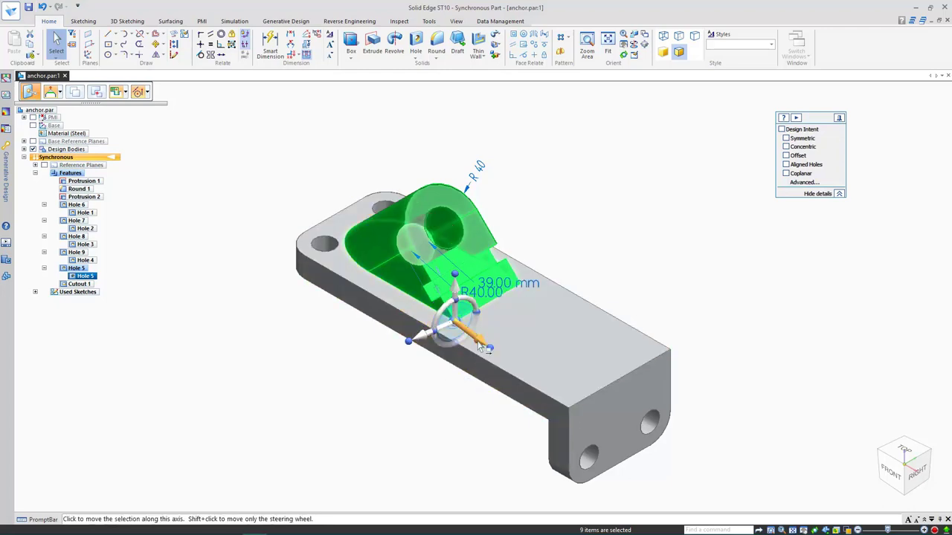
{"action": "left_click", "coordinate": [466, 325]}
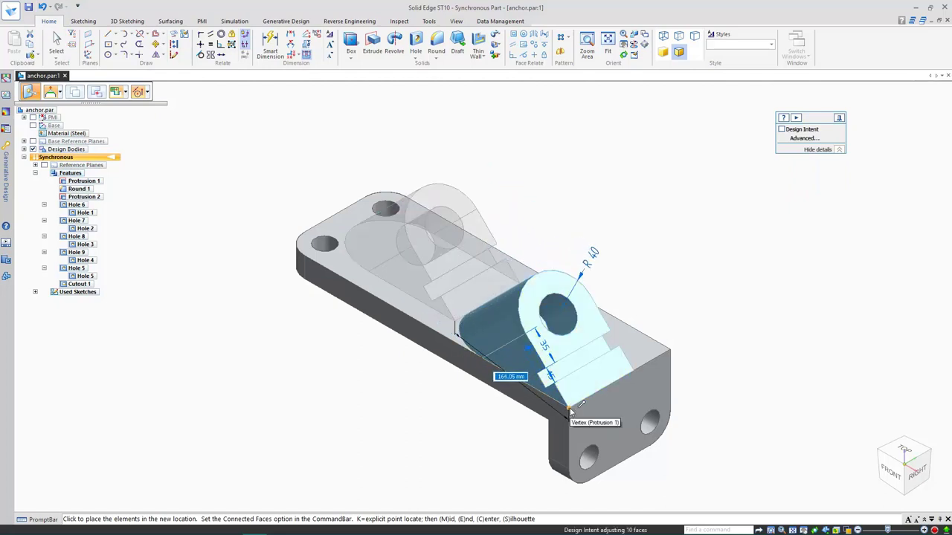
Drop the R40 lug at the front corner vertex and clear the selection
{"action": "left_click", "coordinate": [569, 408]}
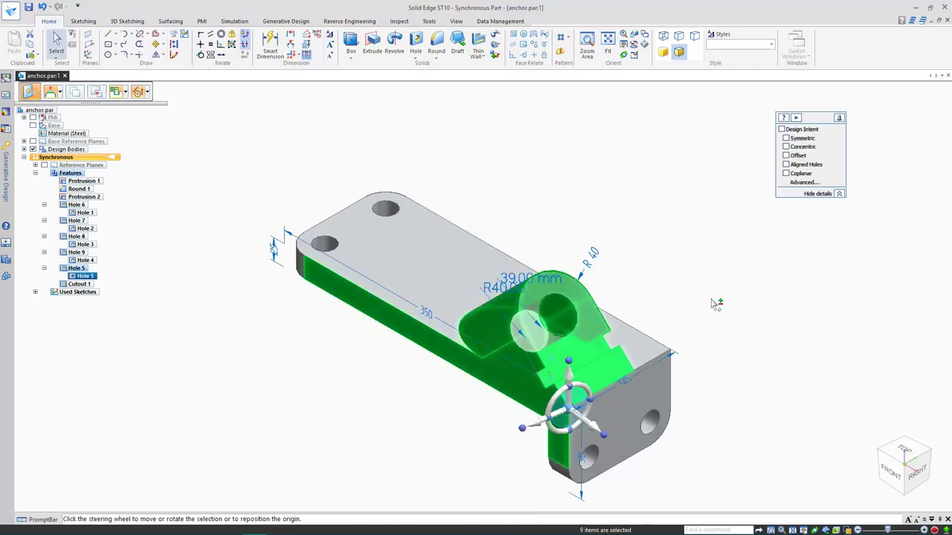
{"action": "key", "text": "Escape"}
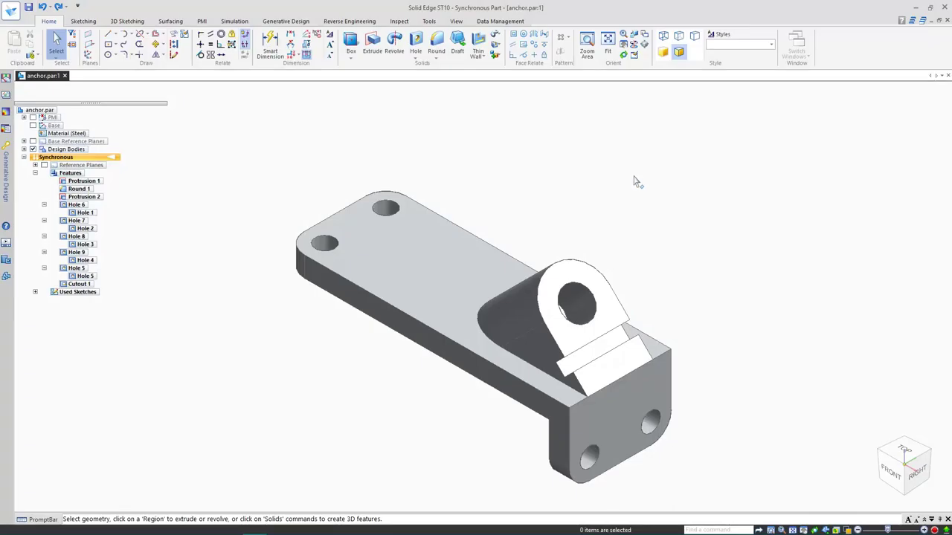
Move Hole 4 along the plate so it sits beside the lug
{"action": "left_click", "coordinate": [392, 214]}
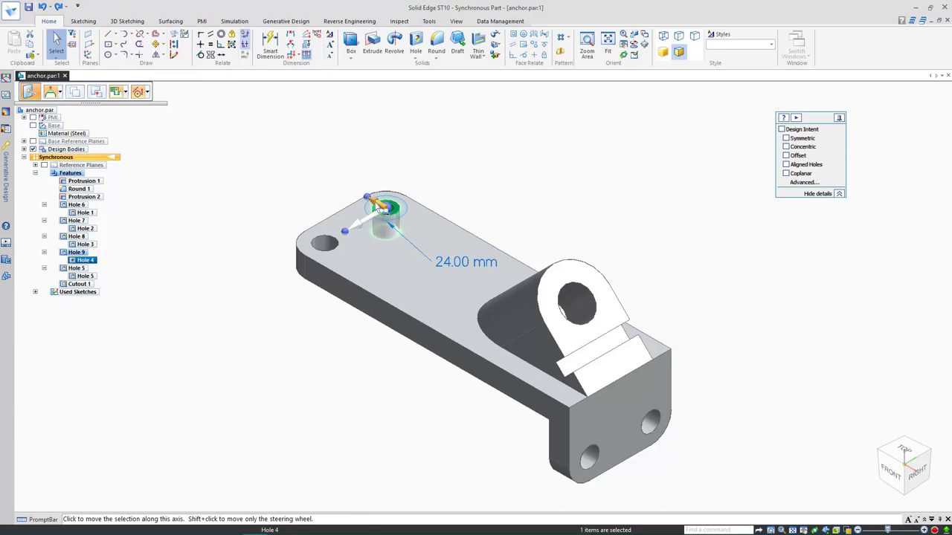
{"action": "left_click", "coordinate": [383, 211]}
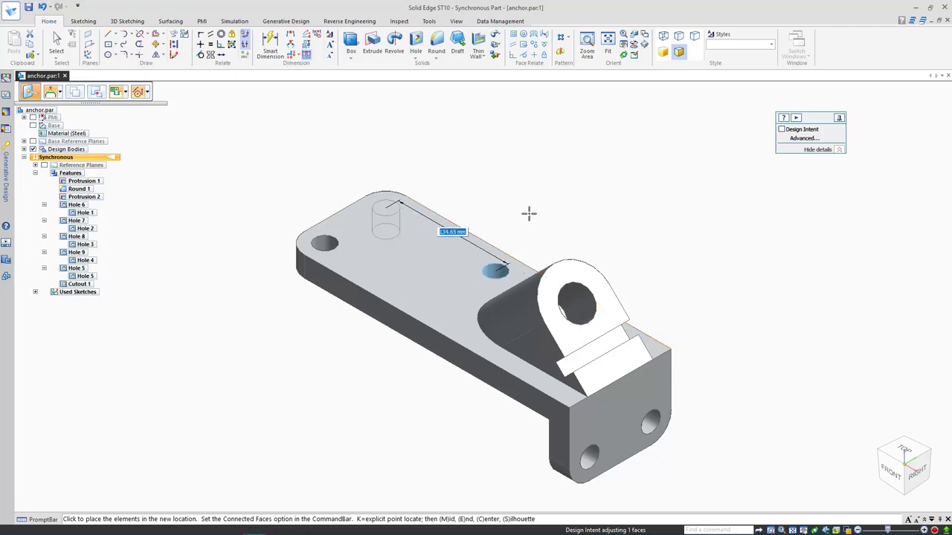
{"action": "left_click", "coordinate": [501, 253]}
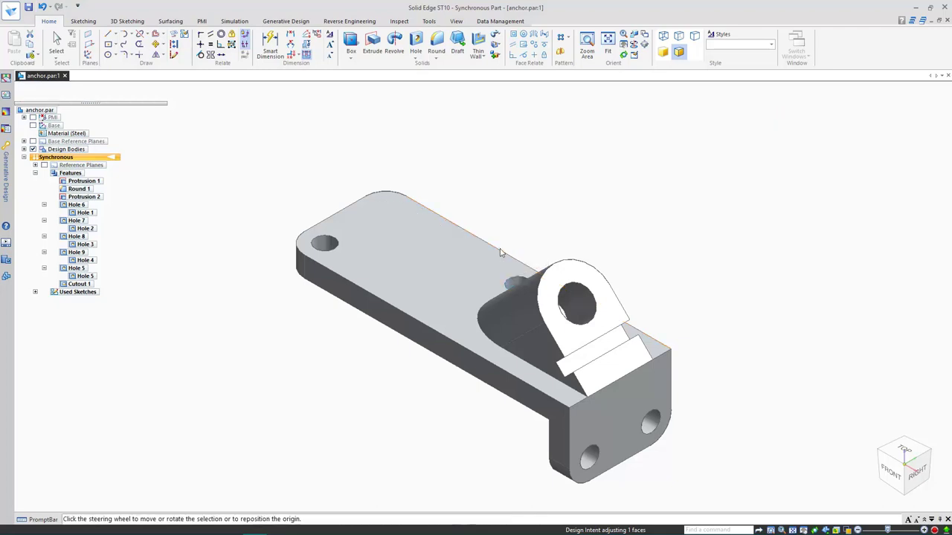
{"action": "middle_click_drag", "start_coordinate": [570, 193], "coordinate": [578, 233]}
{"action": "left_click", "coordinate": [563, 191]}
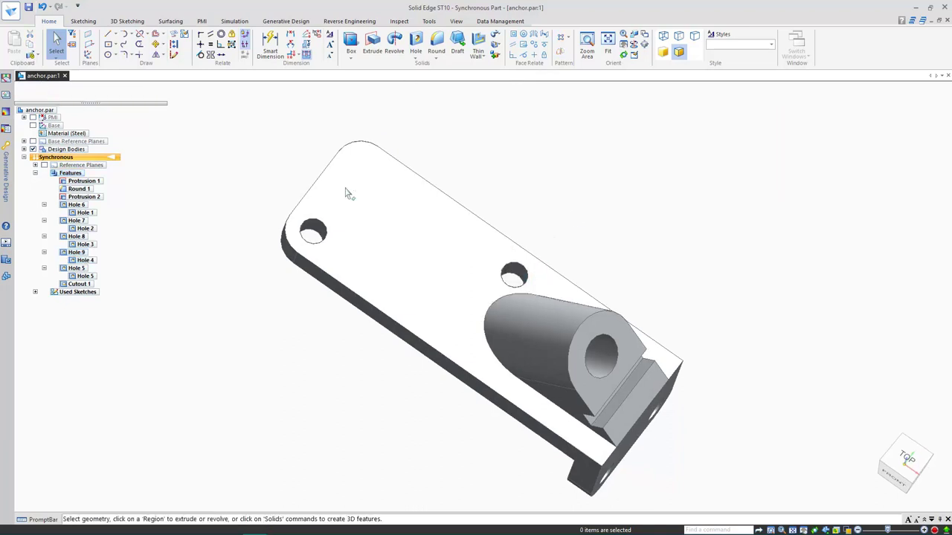
Move Hole 3 to the top-left corner of the base plate
{"action": "left_click", "coordinate": [311, 251]}
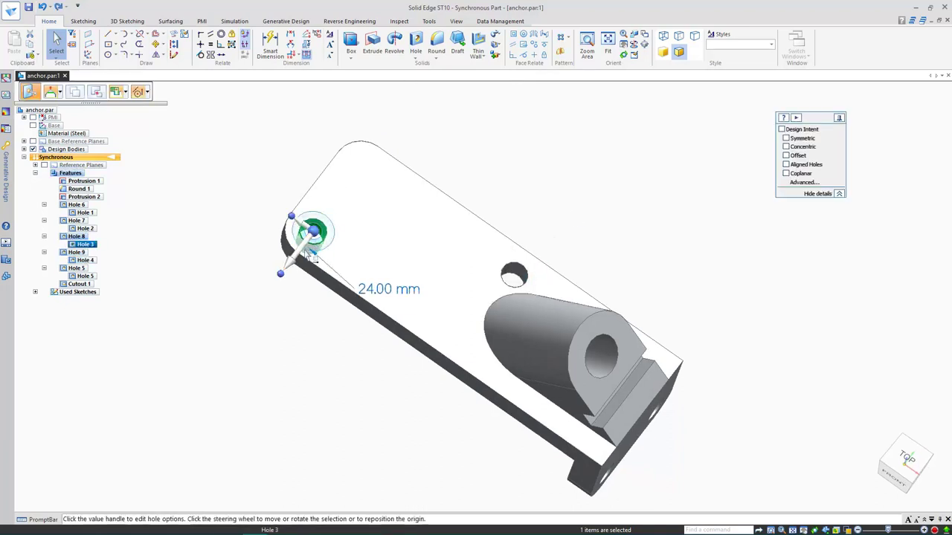
{"action": "left_click", "coordinate": [311, 254]}
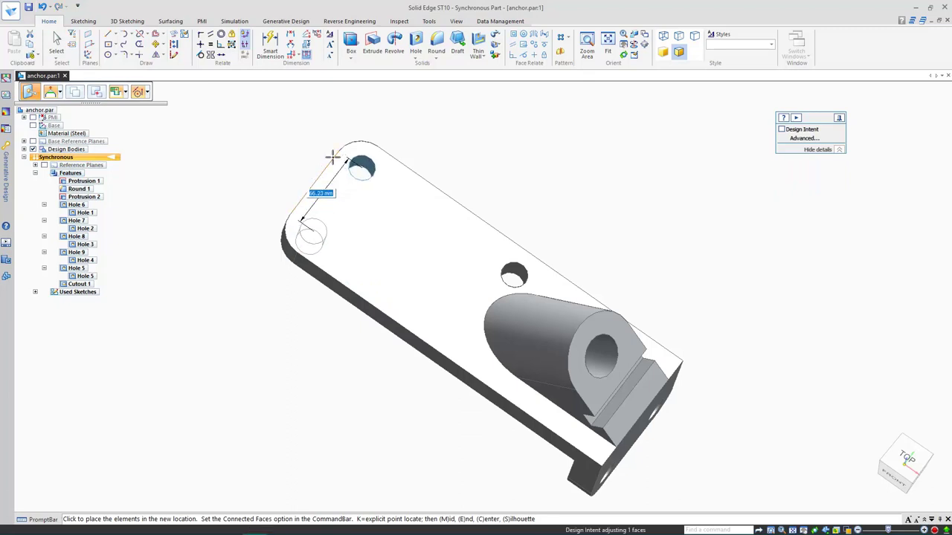
{"action": "left_click", "coordinate": [337, 154]}
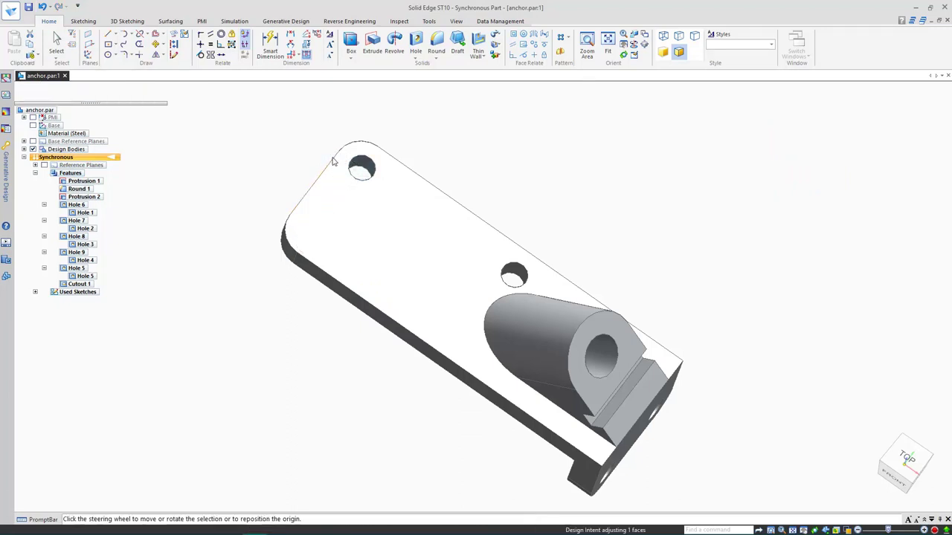
{"action": "left_click", "coordinate": [233, 150]}
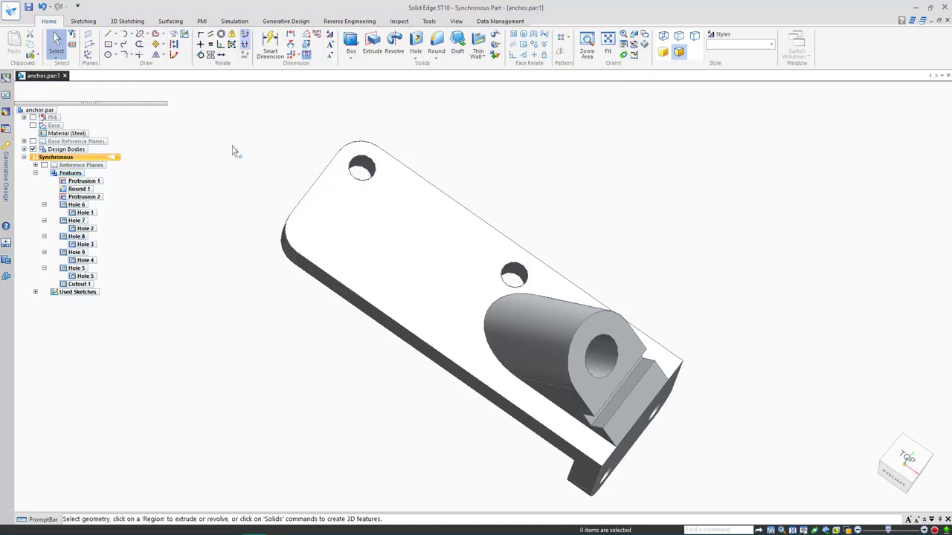
Select the bracket's raised top face and drag the steering wheel pivot origin out to the edge
{"action": "key", "text": "ctrl+i"}
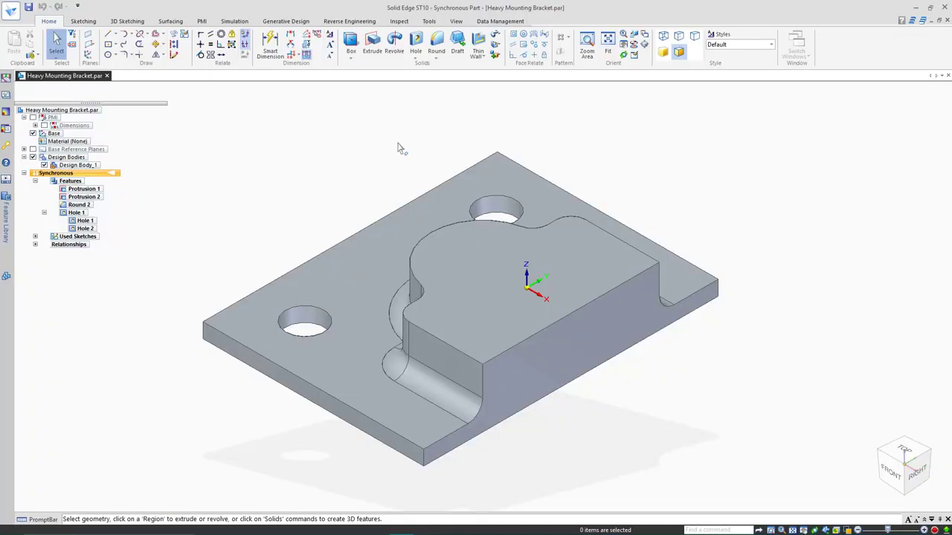
{"action": "left_click", "coordinate": [470, 266]}
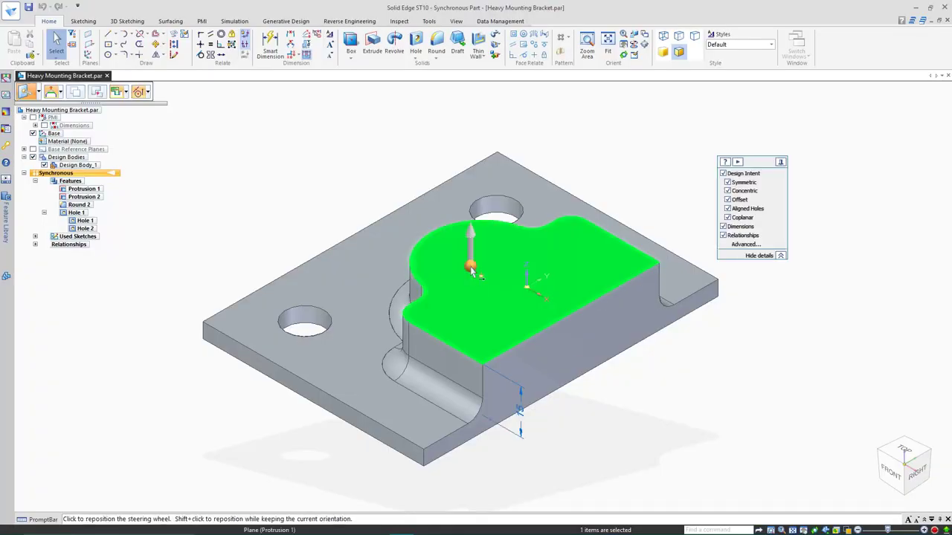
{"action": "left_click", "coordinate": [471, 267]}
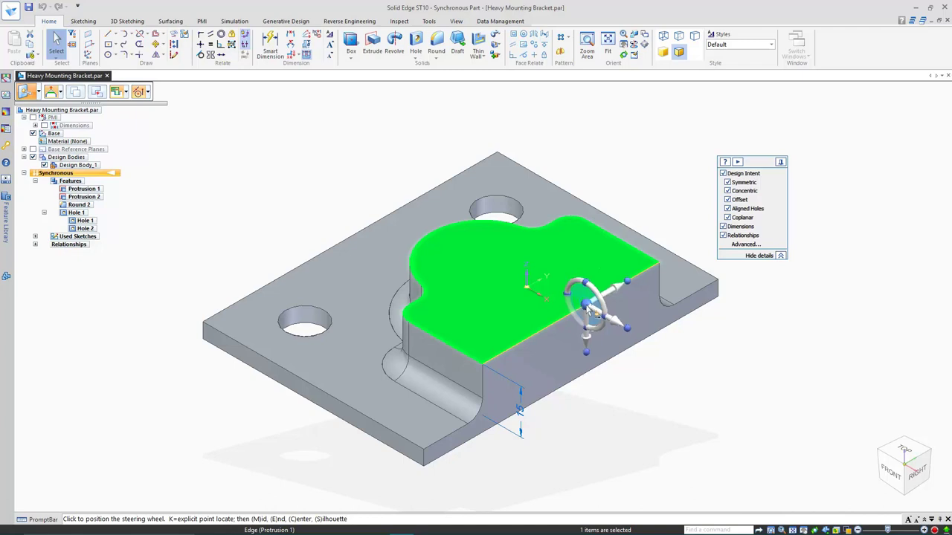
{"action": "scroll", "coordinate": [387, 297], "scroll_direction": "down", "scroll_amount": 4}
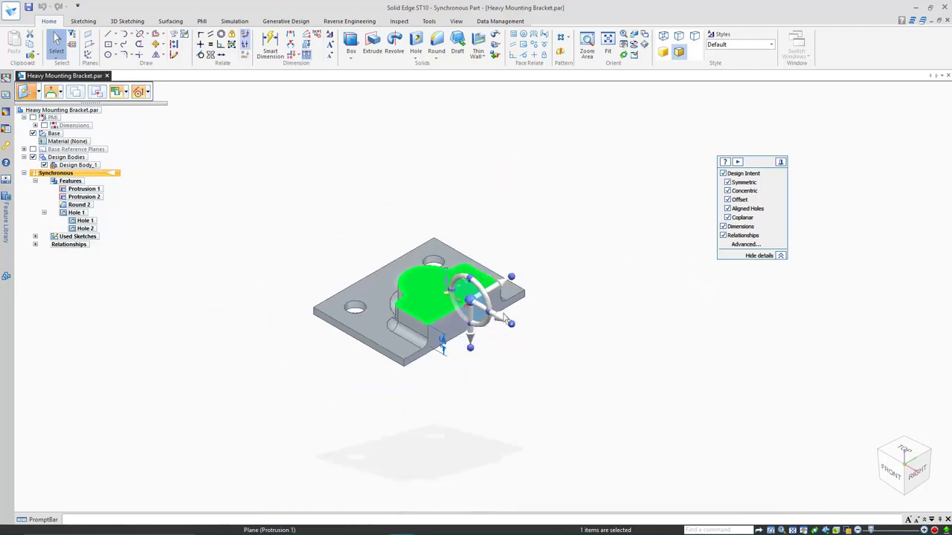
{"action": "left_click_drag", "start_coordinate": [502, 325], "coordinate": [628, 347]}
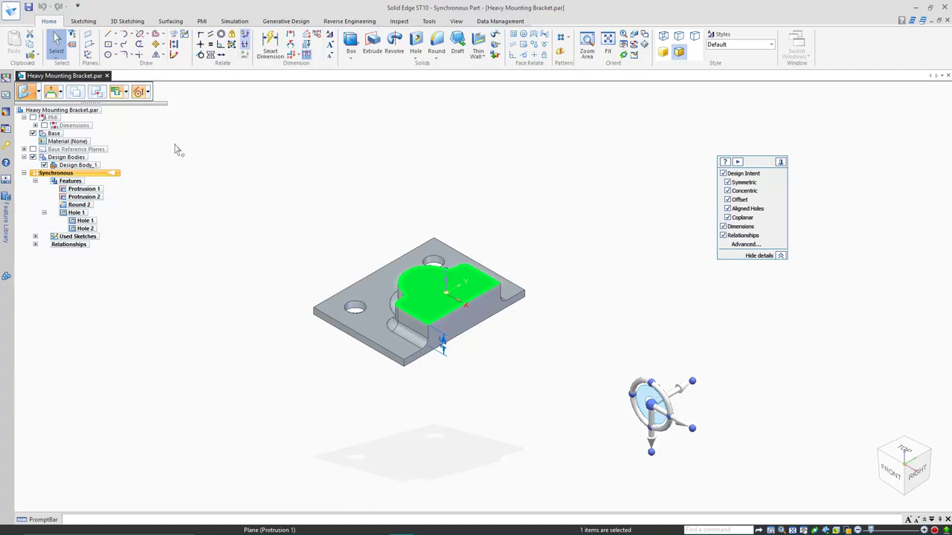
Set the Connected Faces option and rotate the raised top face 90° about the relocated pivot
{"action": "left_click", "coordinate": [60, 94]}
{"action": "left_click", "coordinate": [71, 131]}
{"action": "left_click", "coordinate": [649, 389]}
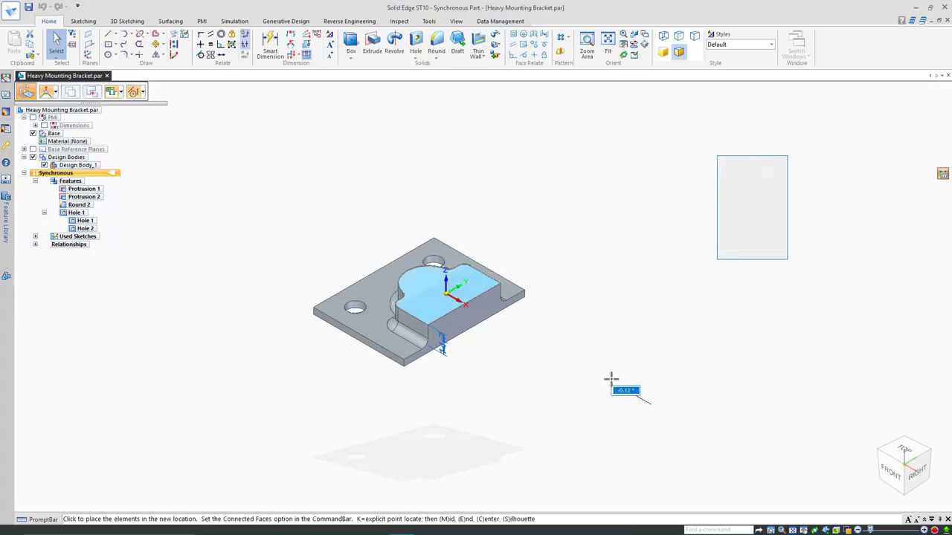
{"action": "type", "text": "90"}
{"action": "key", "text": "Return"}
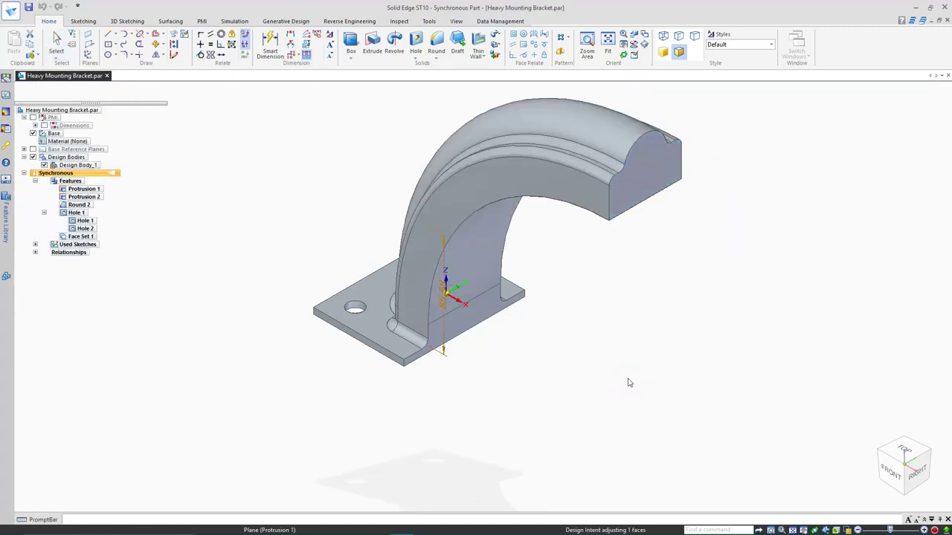
{"action": "key", "text": "Escape"}
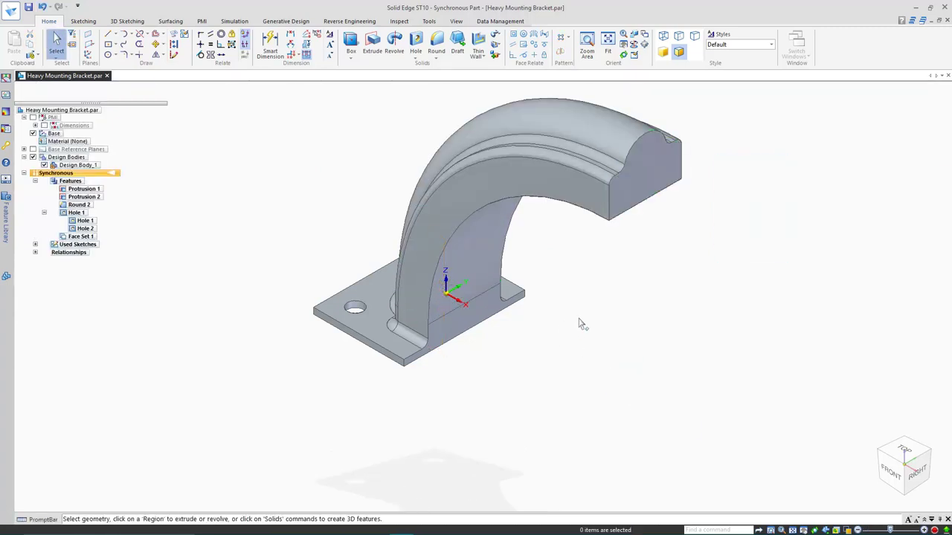
{"action": "scroll", "coordinate": [621, 320], "scroll_direction": "down", "scroll_amount": 3}
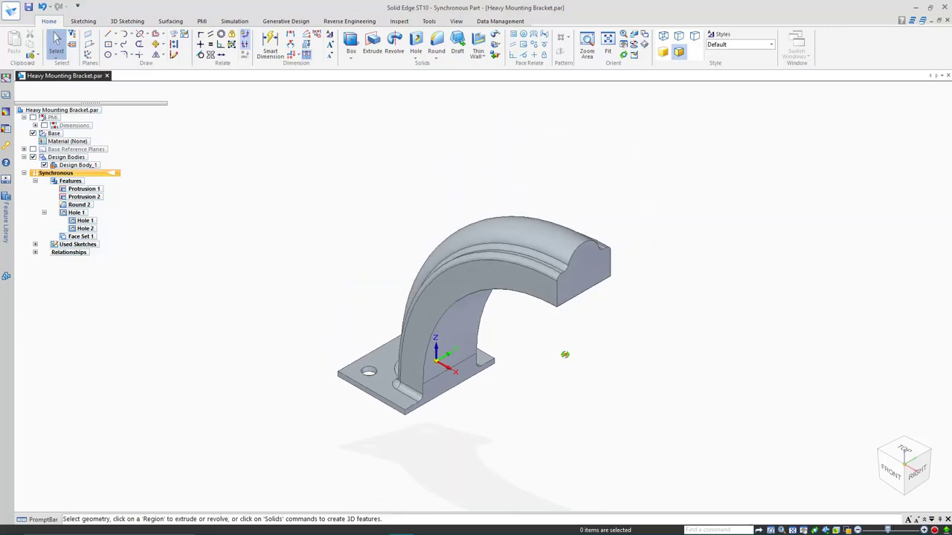
{"action": "middle_click_drag", "start_coordinate": [563, 355], "coordinate": [552, 335]}
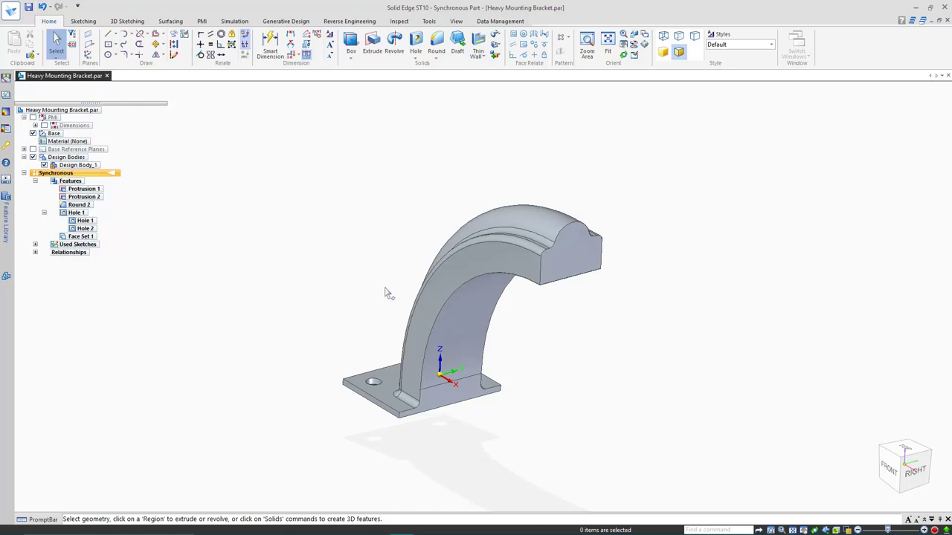
Mirror Design Body_1 about its end face to form the full arch
{"action": "left_click", "coordinate": [74, 165]}
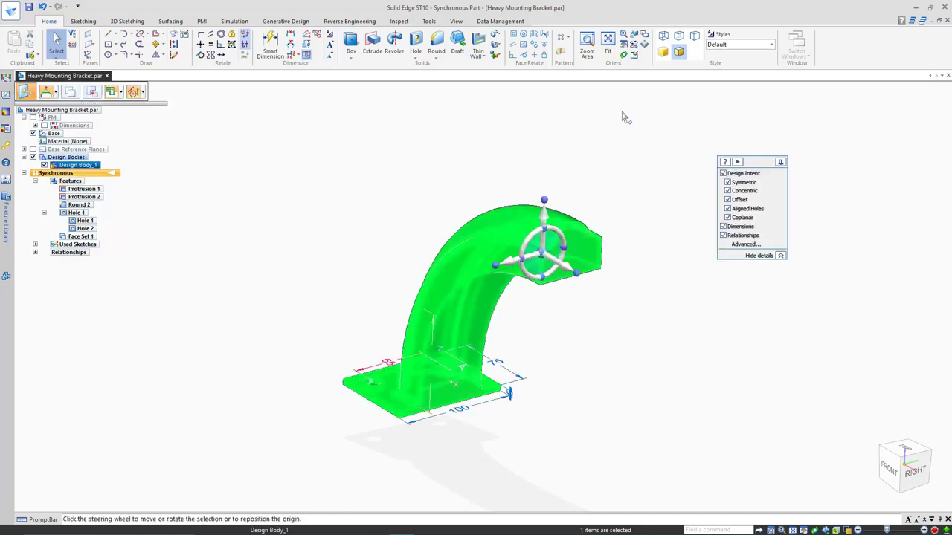
{"action": "left_click", "coordinate": [560, 50]}
{"action": "left_click", "coordinate": [576, 267]}
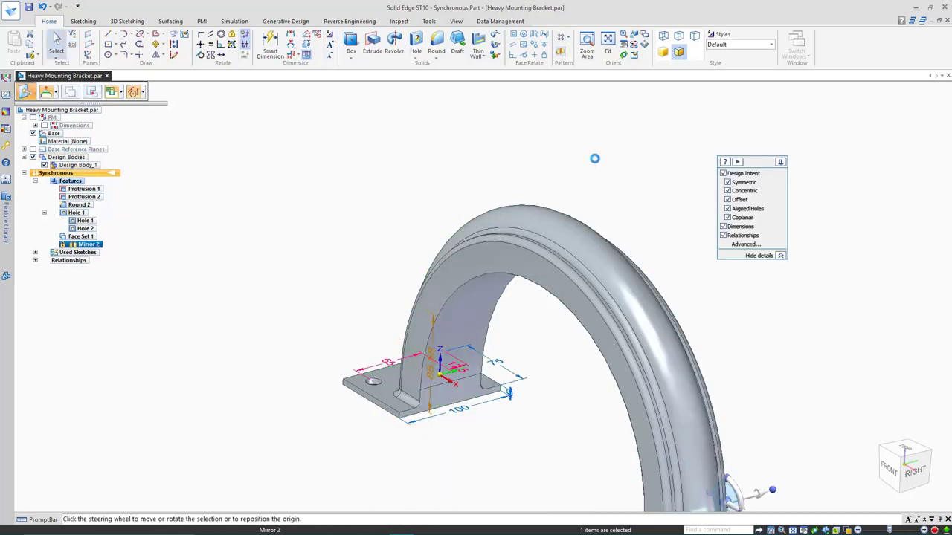
{"action": "key", "text": "Escape"}
{"action": "key", "text": "ctrl+i"}
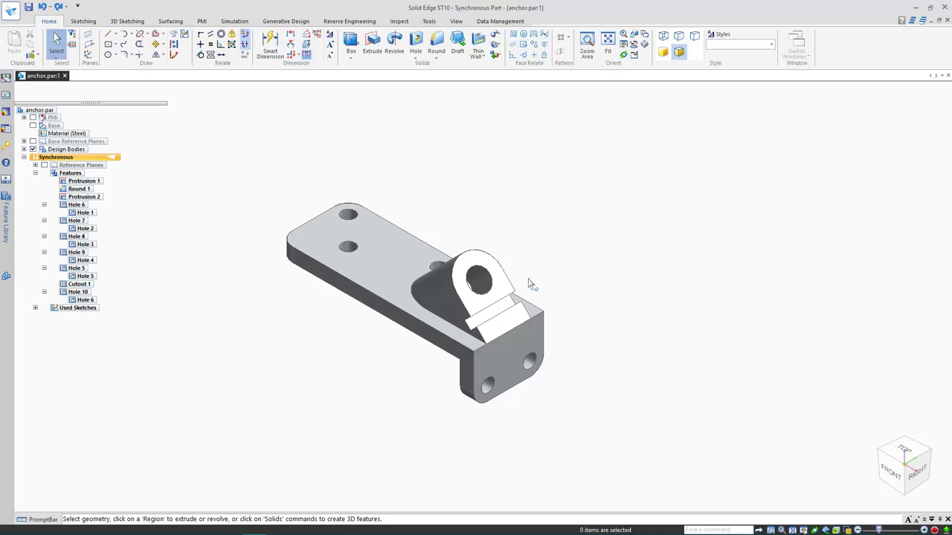
Box-select the lug boss faces from the top view and deselect one stray face
{"action": "key", "text": "ctrl+t"}
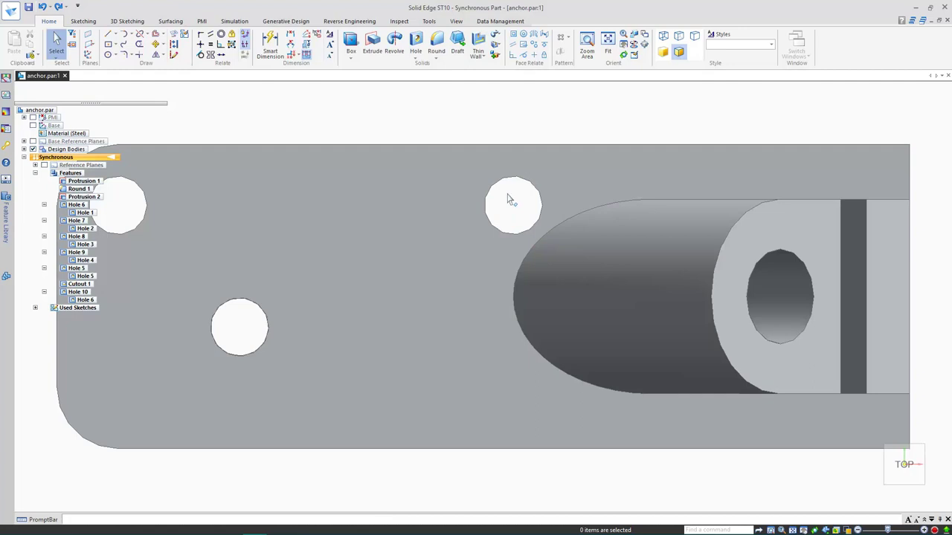
{"action": "left_click_drag", "start_coordinate": [508, 194], "coordinate": [926, 417]}
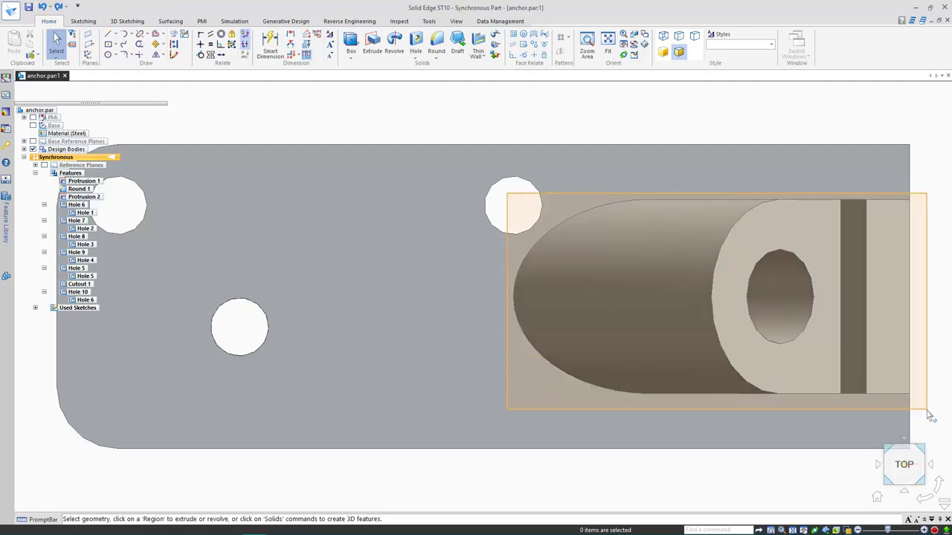
{"action": "left_click_drag", "start_coordinate": [929, 416], "coordinate": [928, 413]}
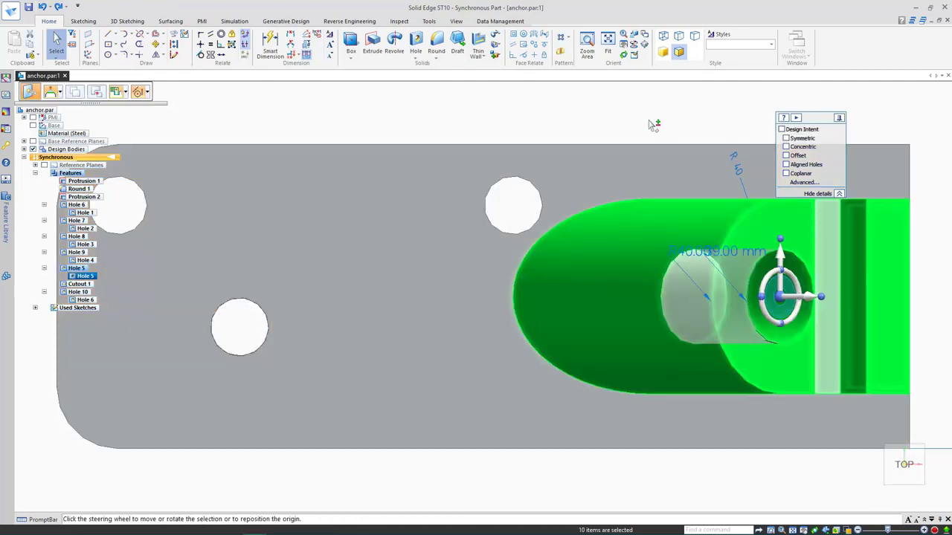
{"action": "key", "text": "ctrl+i"}
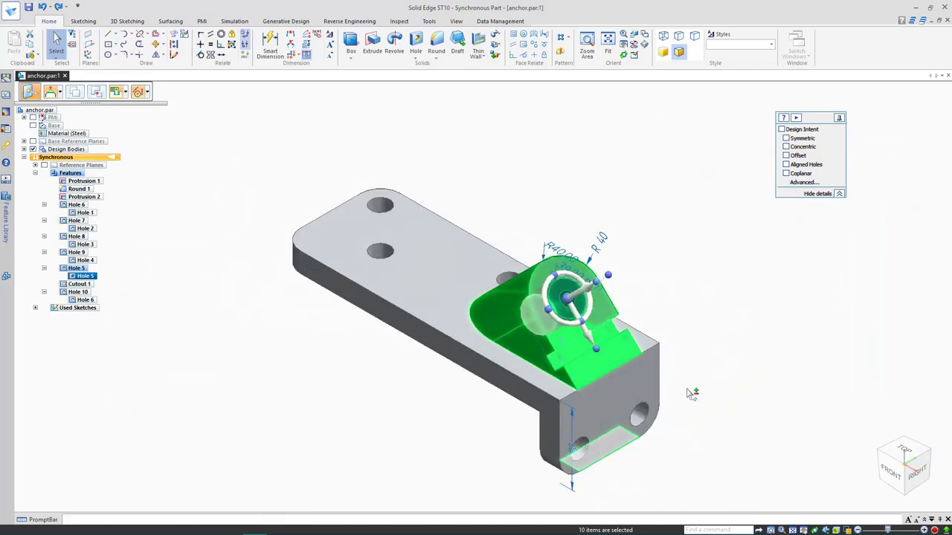
{"action": "middle_click_drag", "start_coordinate": [701, 380], "coordinate": [702, 263]}
{"action": "left_click", "coordinate": [601, 272], "text": "ctrl"}
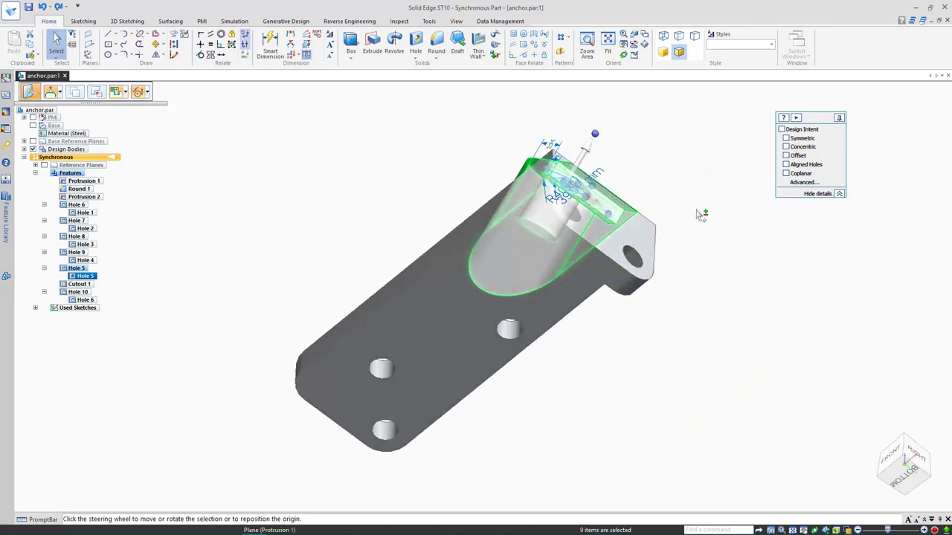
Place the steering wheel on the boss face edge and copy the boss to the clipboard
{"action": "key", "text": "ctrl+i"}
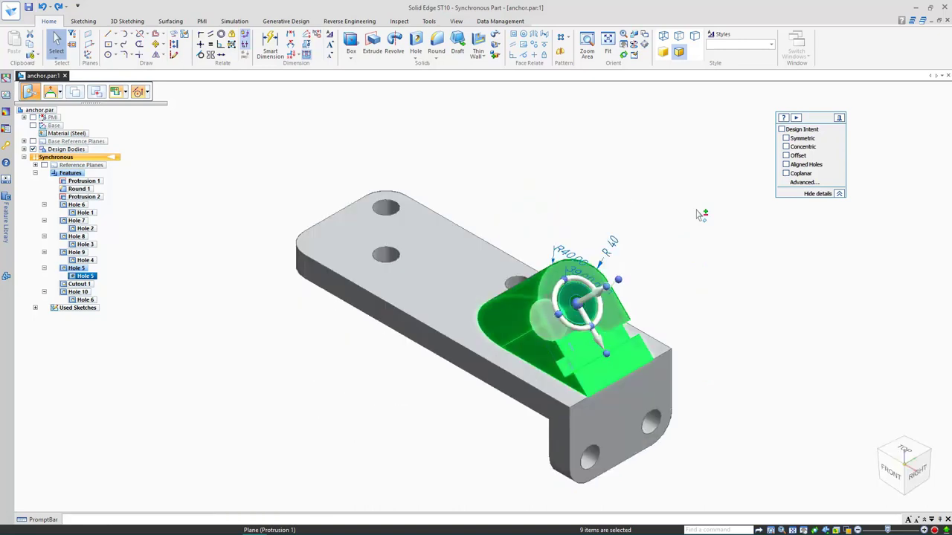
{"action": "left_click", "coordinate": [577, 301]}
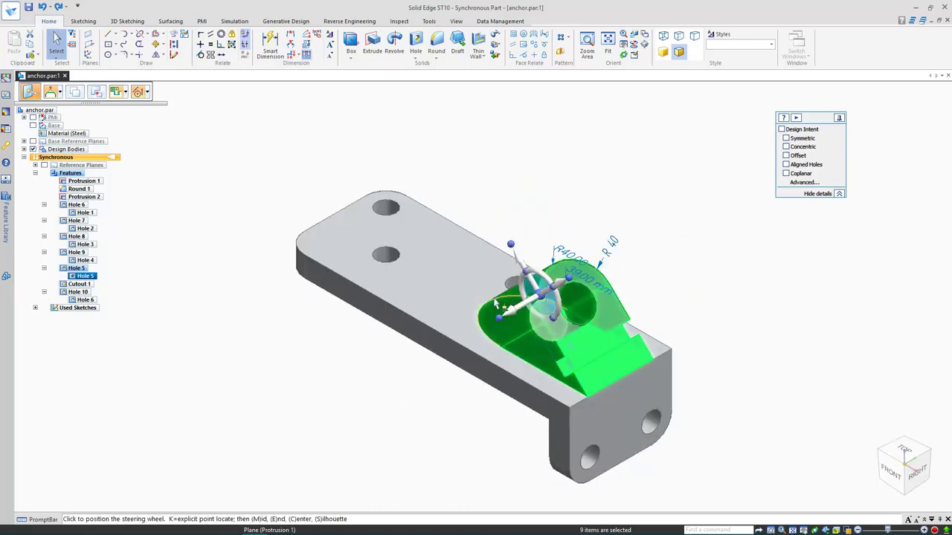
{"action": "left_click", "coordinate": [487, 309]}
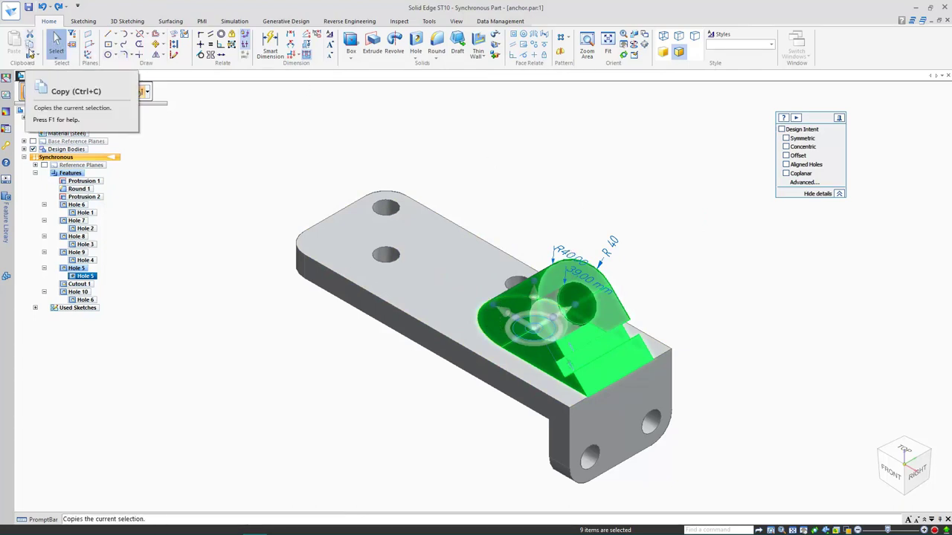
{"action": "left_click", "coordinate": [30, 47]}
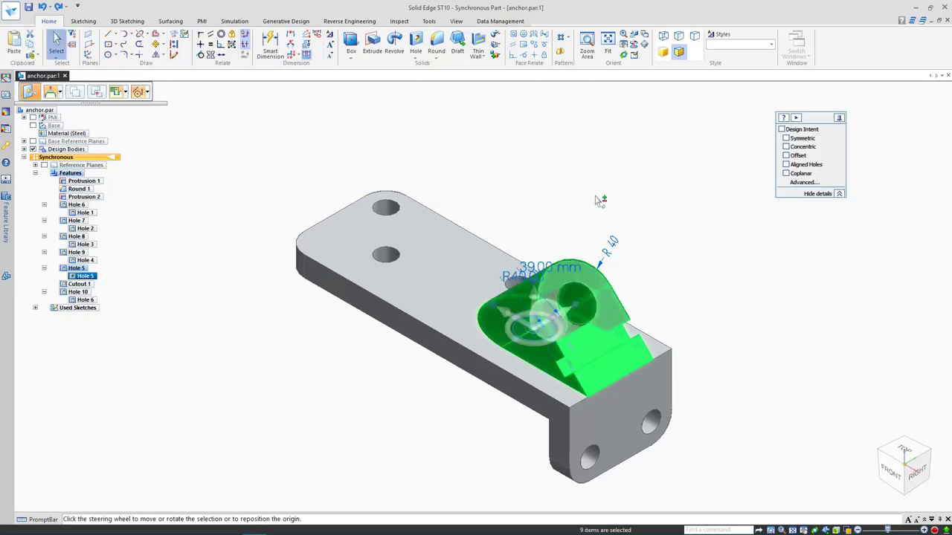
{"action": "key", "text": "Escape"}
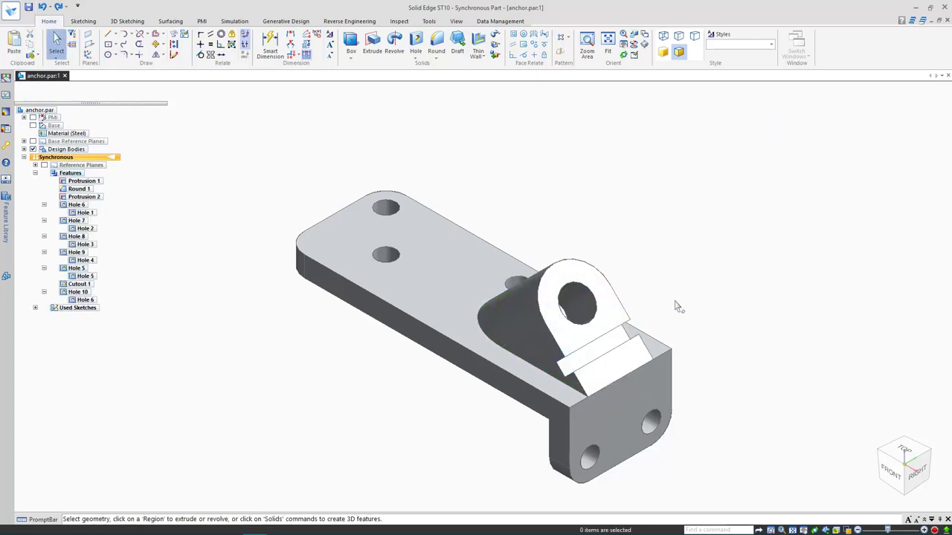
Paste the copied boss onto the plate's other flat face
{"action": "middle_click_drag", "start_coordinate": [677, 305], "coordinate": [566, 171]}
{"action": "key", "text": "ctrl+v"}
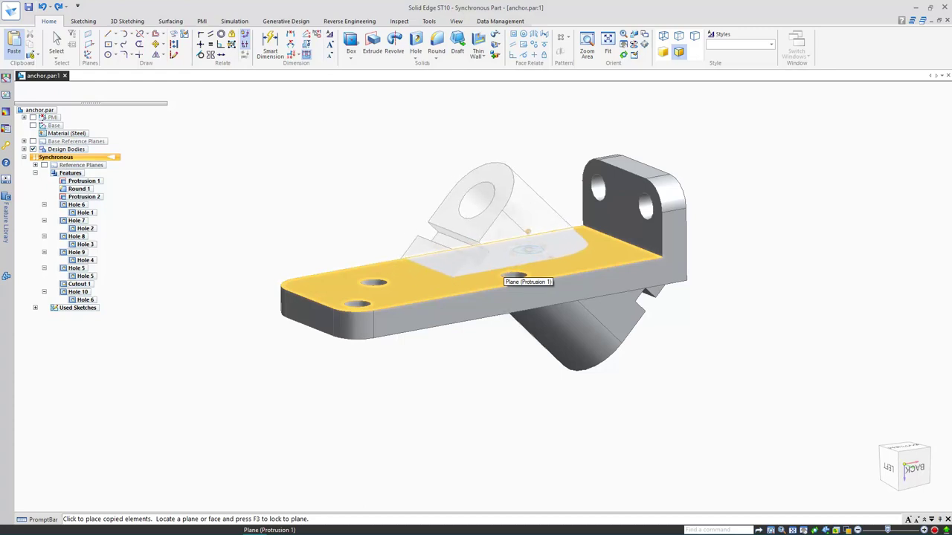
{"action": "left_click", "coordinate": [538, 248]}
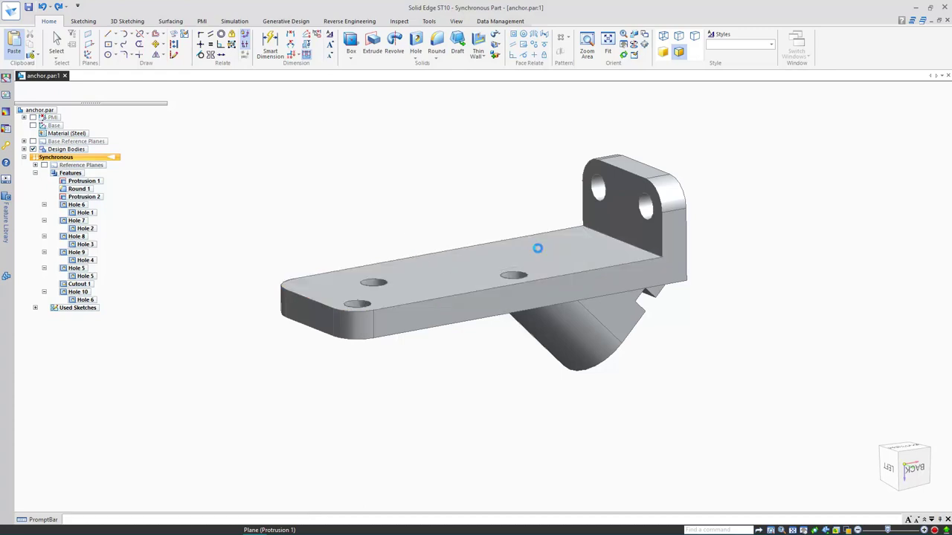
Select Face Set 2 and Hole 7, the pasted boss, in PathFinder
{"action": "key", "text": "Escape"}
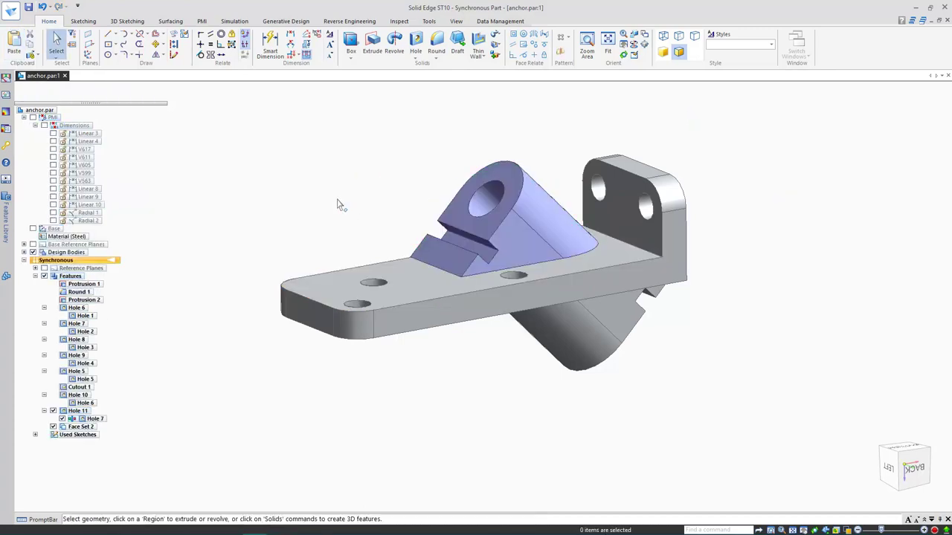
{"action": "mouse_move", "coordinate": [337, 205]}
{"action": "middle_mouse_down"}
{"action": "mouse_move", "coordinate": [357, 327]}
{"action": "mouse_move", "coordinate": [341, 201]}
{"action": "middle_mouse_up"}
{"action": "middle_click_drag", "start_coordinate": [419, 221], "coordinate": [412, 224]}
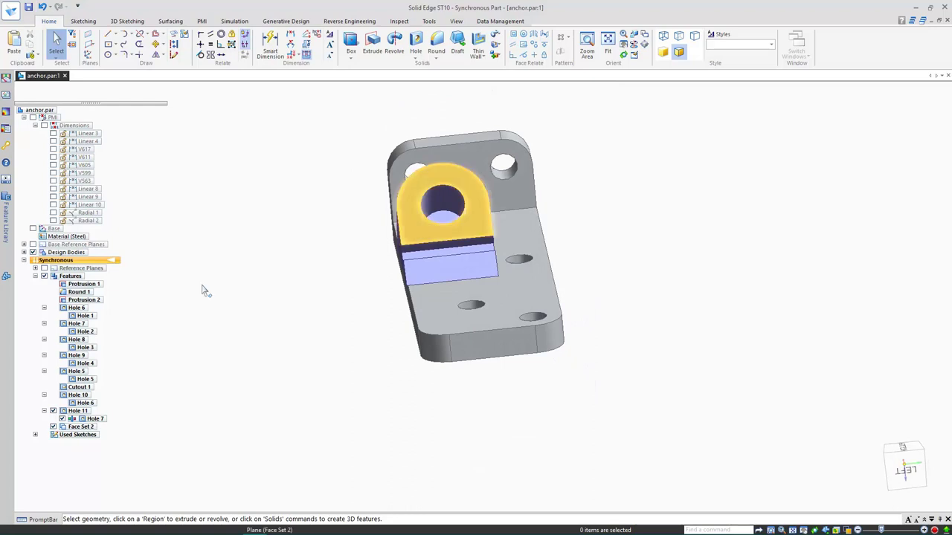
{"action": "left_click", "coordinate": [82, 427]}
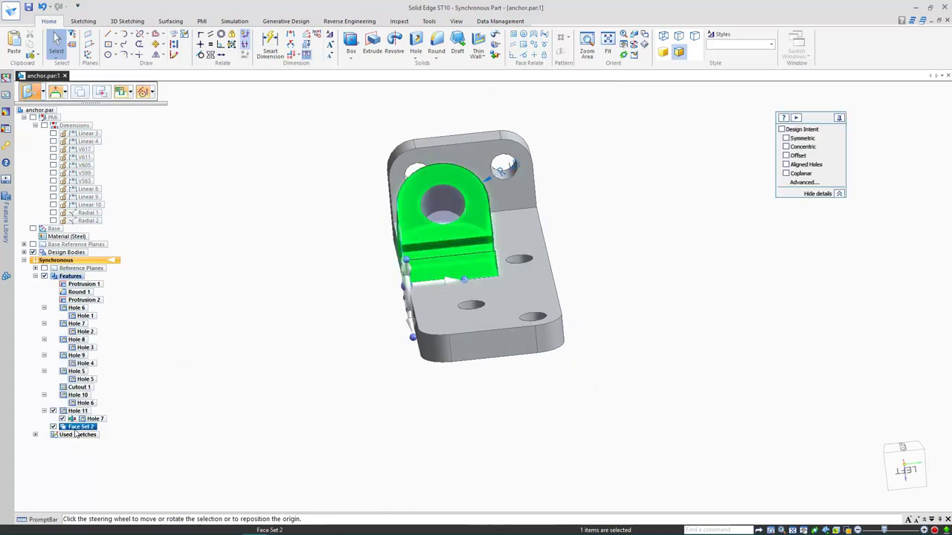
{"action": "left_click", "coordinate": [93, 419], "text": "ctrl"}
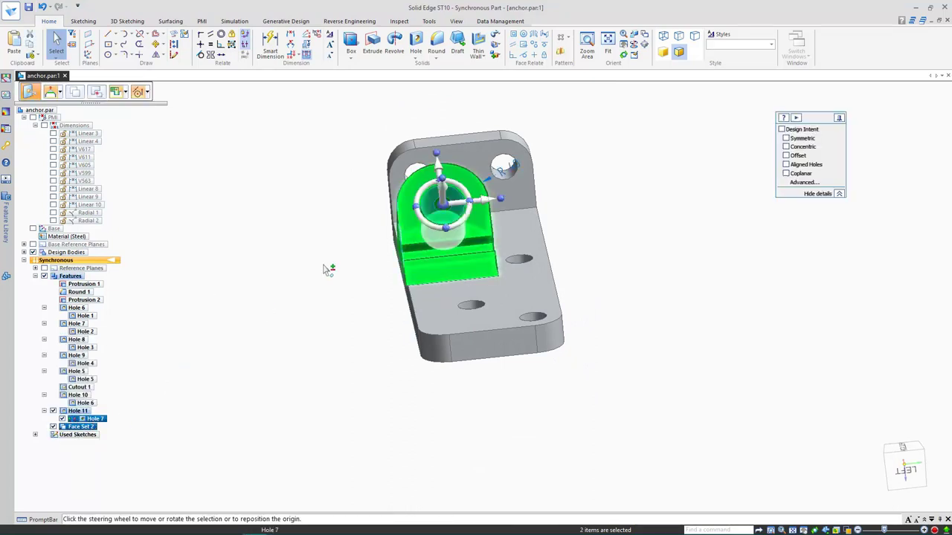
Nudge the pasted boss slightly along one axis and attach its faces to the part body
{"action": "middle_click_drag", "start_coordinate": [325, 268], "coordinate": [314, 272]}
{"action": "scroll", "coordinate": [466, 211], "scroll_direction": "up", "scroll_amount": 3}
{"action": "left_click", "coordinate": [482, 201]}
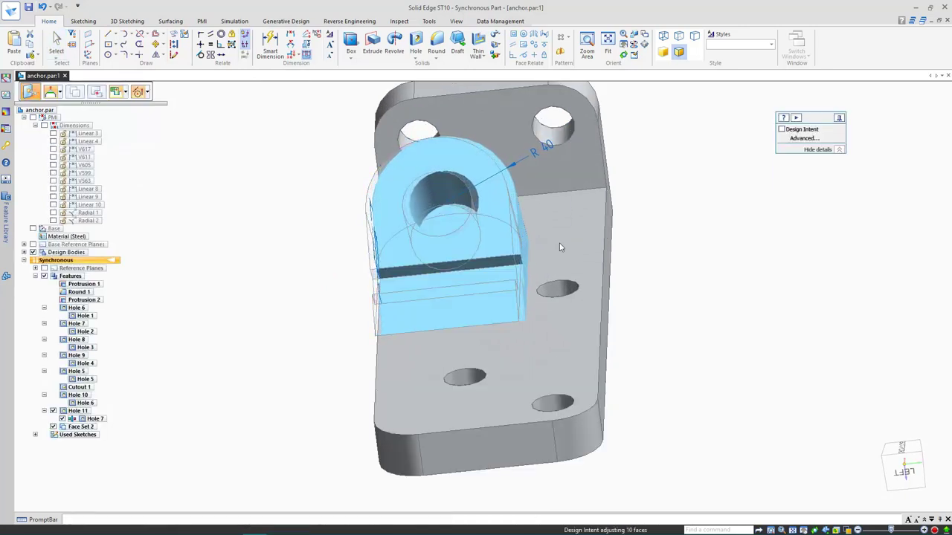
{"action": "left_click", "coordinate": [437, 206]}
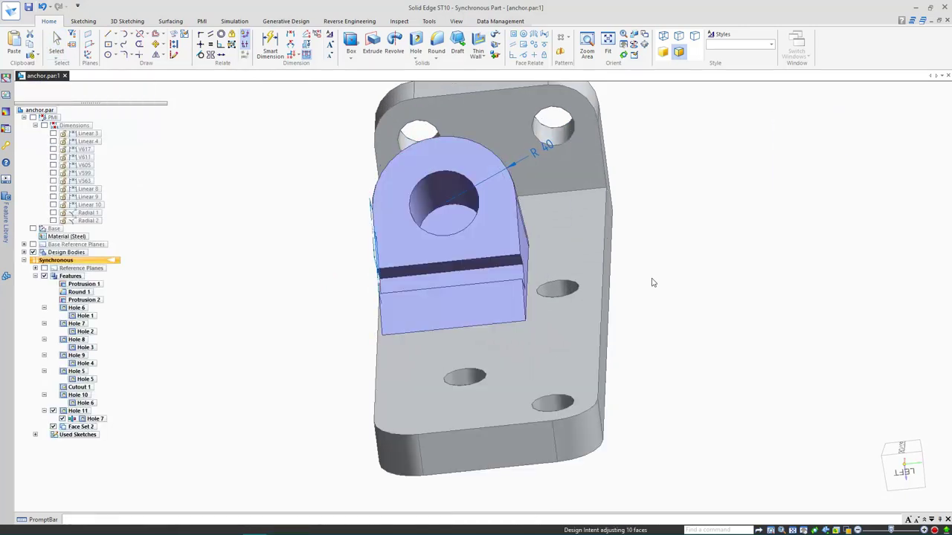
{"action": "right_click", "coordinate": [661, 207]}
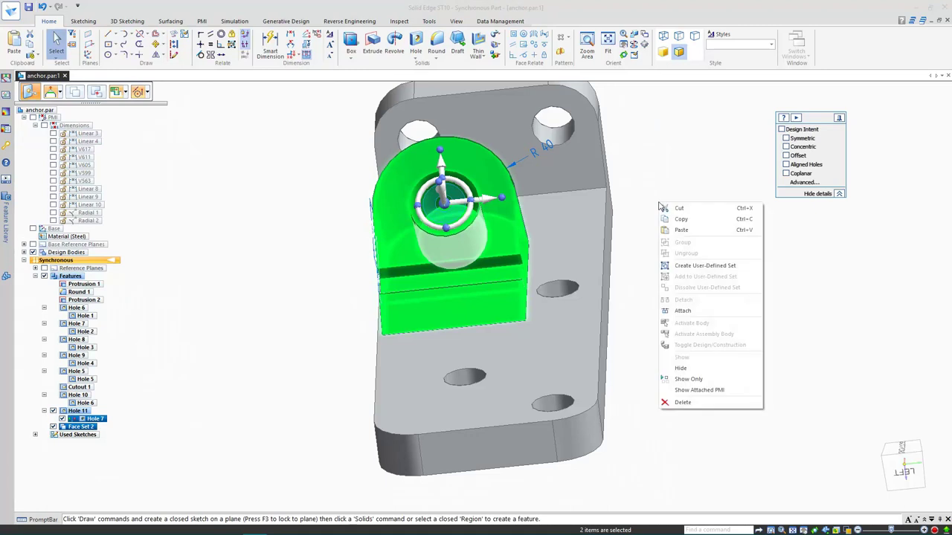
{"action": "left_click", "coordinate": [678, 310]}
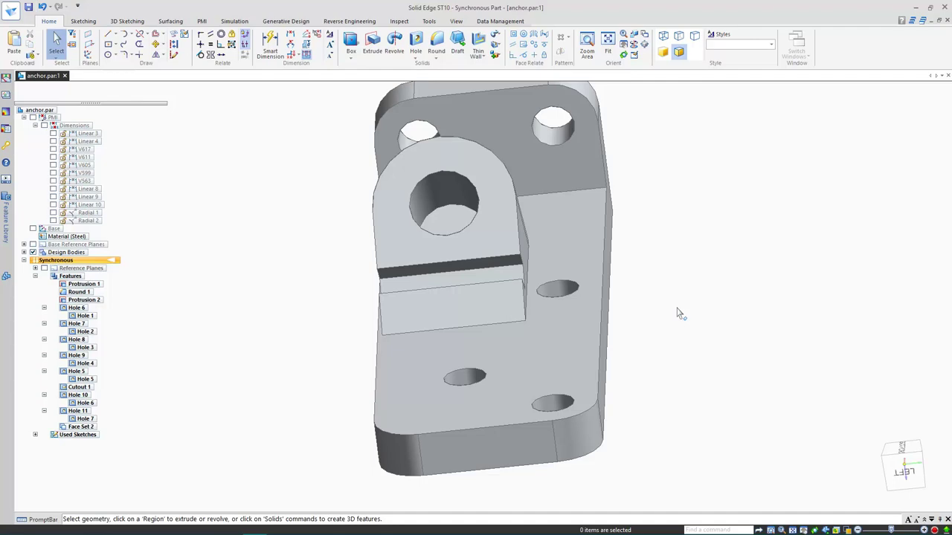
Undo three times to remove the pasted boss, Hole 11 and Face Set 2
{"action": "middle_click_drag", "start_coordinate": [678, 313], "coordinate": [513, 264]}
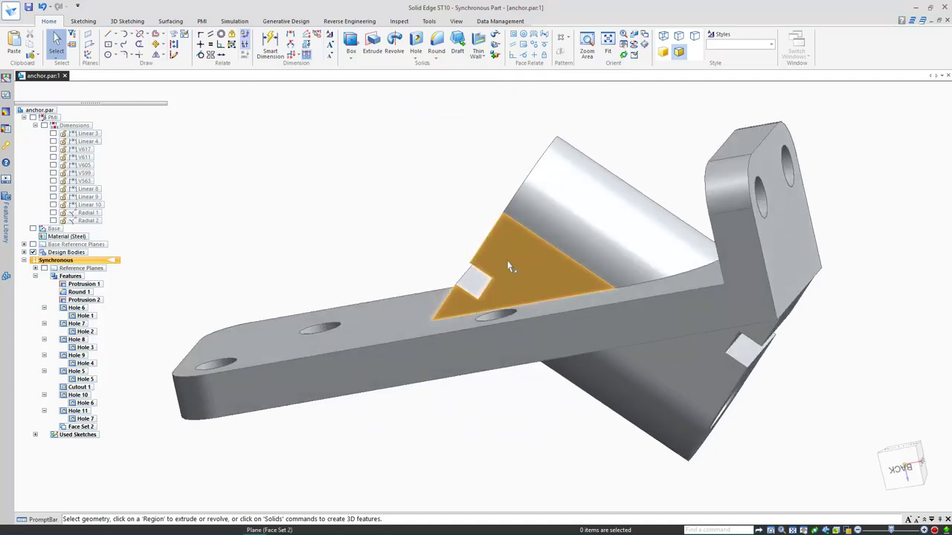
{"action": "key", "text": "ctrl+i"}
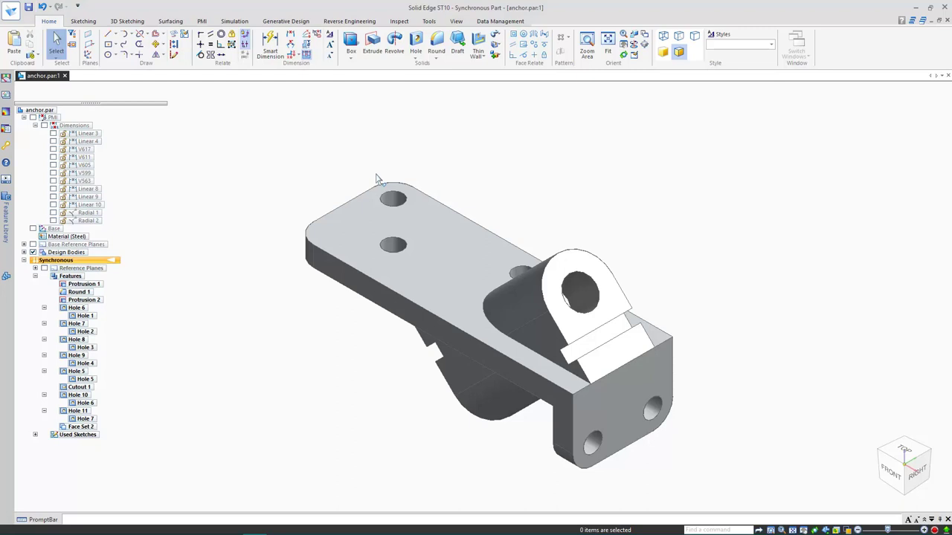
{"action": "left_click", "coordinate": [42, 6]}
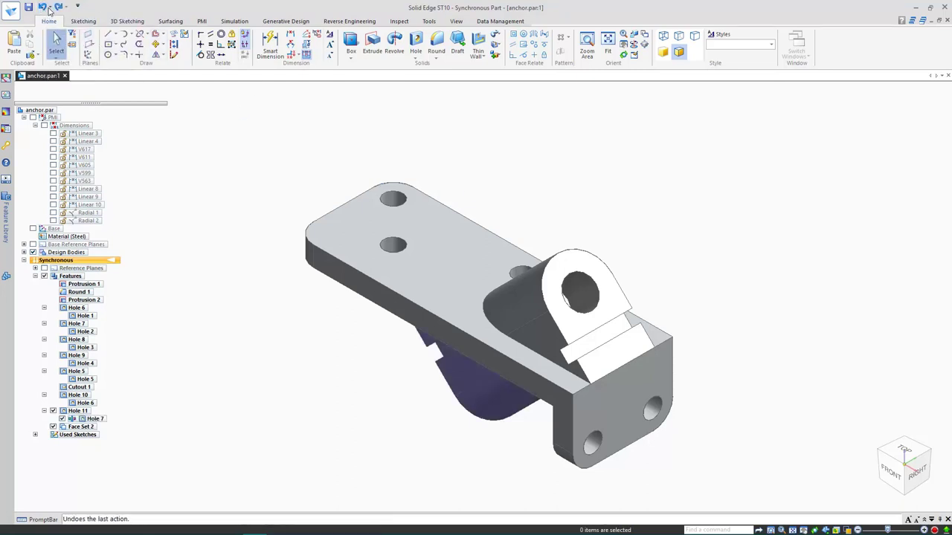
{"action": "left_click", "coordinate": [44, 7]}
{"action": "left_click", "coordinate": [43, 7]}
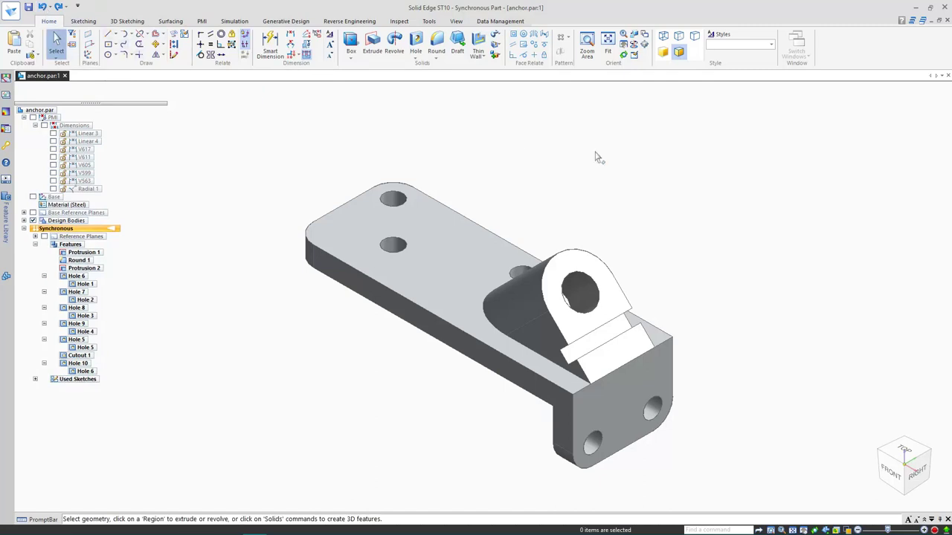
Region-select the lug boss features and place the steering wheel near the hole centre
{"action": "key", "text": "ctrl+t"}
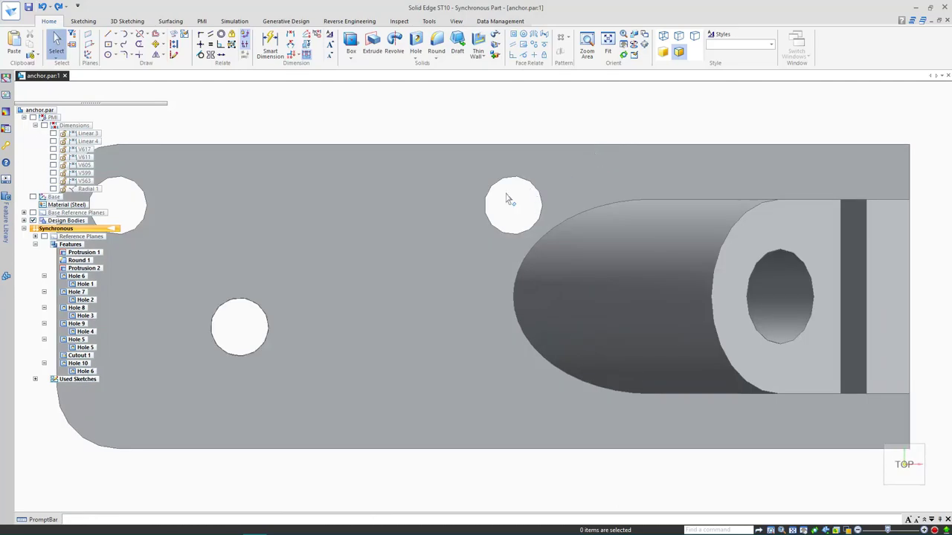
{"action": "left_click_drag", "start_coordinate": [510, 195], "coordinate": [920, 411]}
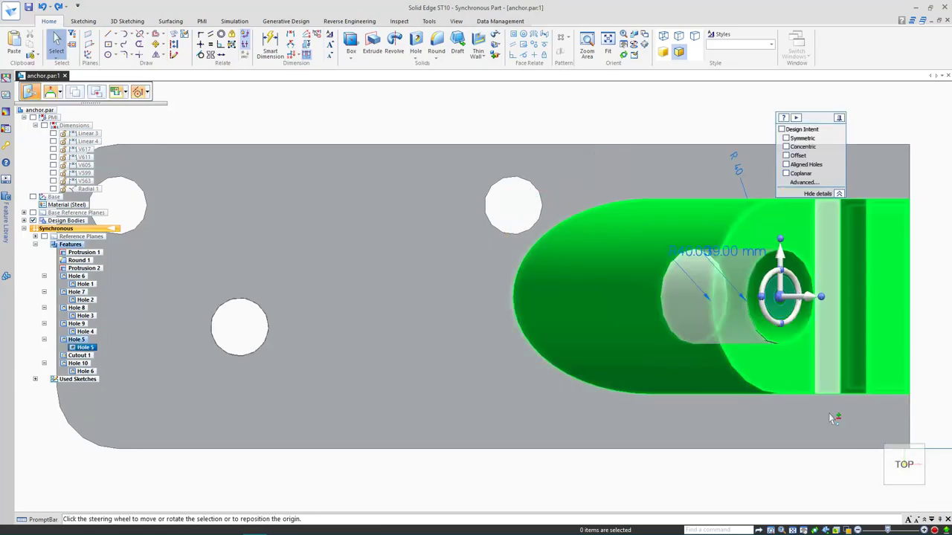
{"action": "middle_click_drag", "start_coordinate": [829, 415], "coordinate": [652, 281]}
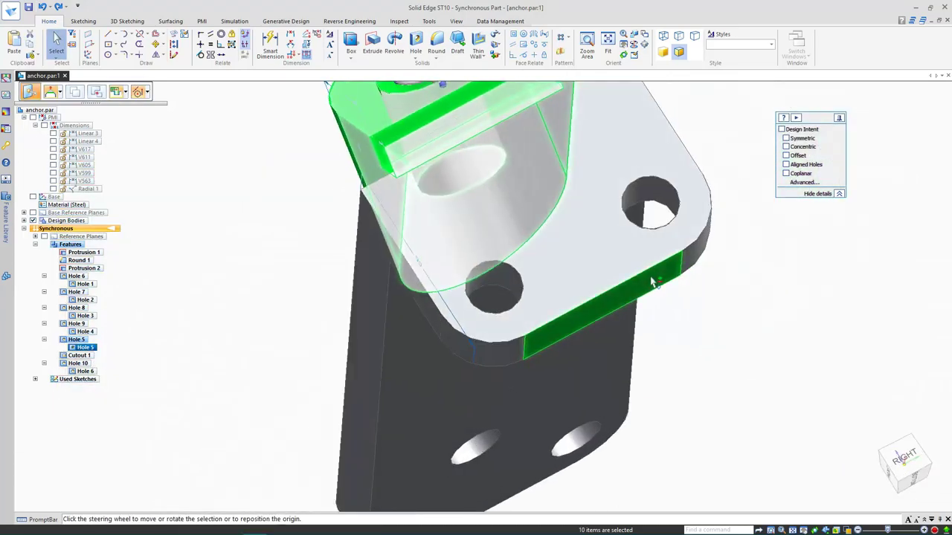
{"action": "key", "text": "ctrl+i"}
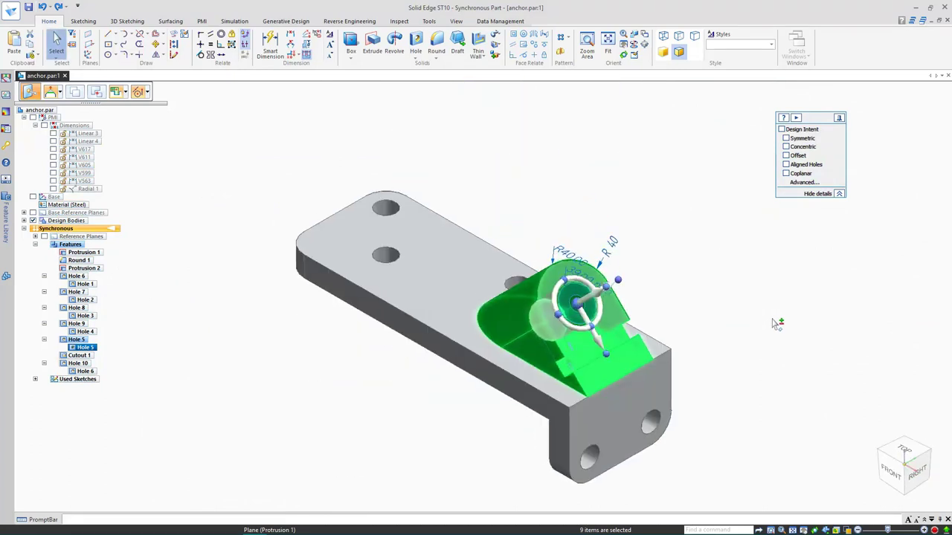
{"action": "left_click", "coordinate": [577, 301]}
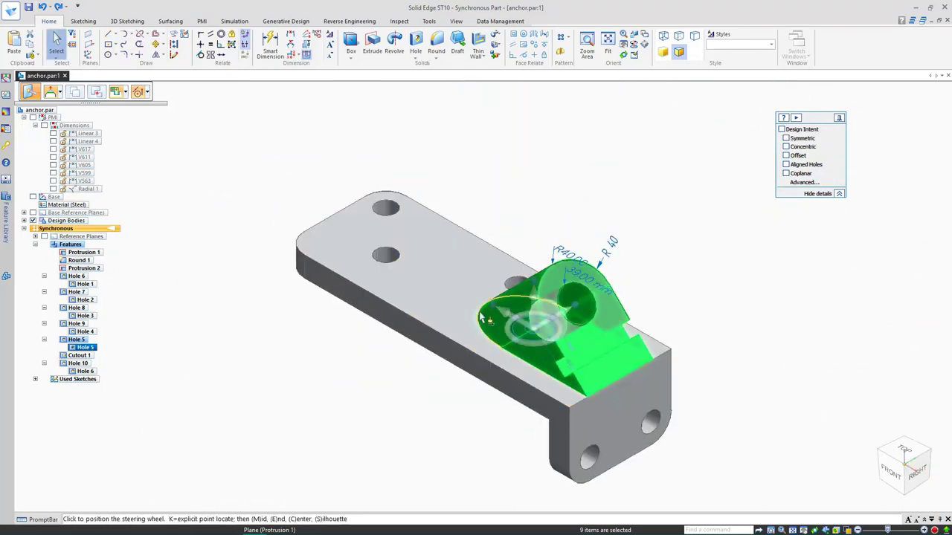
{"action": "left_click", "coordinate": [527, 324]}
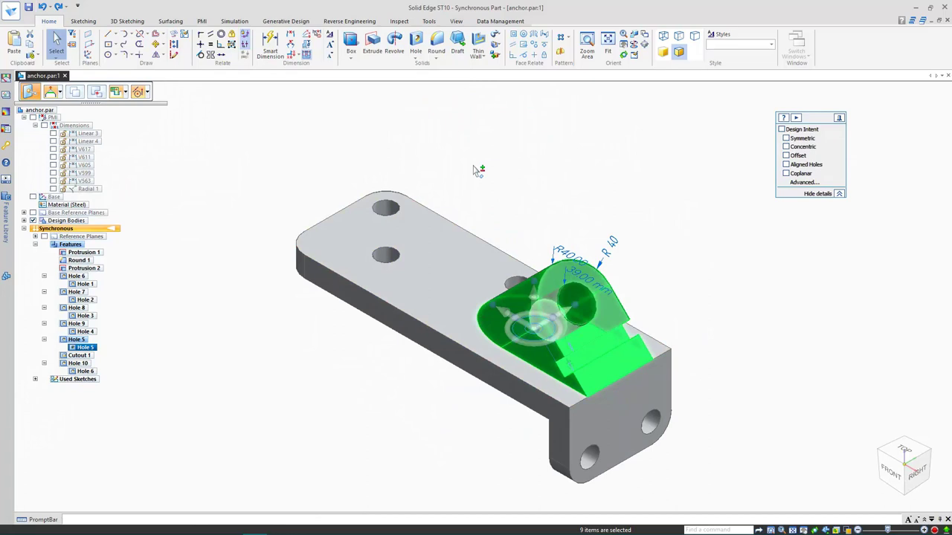
Add the selected boss to the Feature Library as 'Top Feature'
{"action": "left_click", "coordinate": [8, 223]}
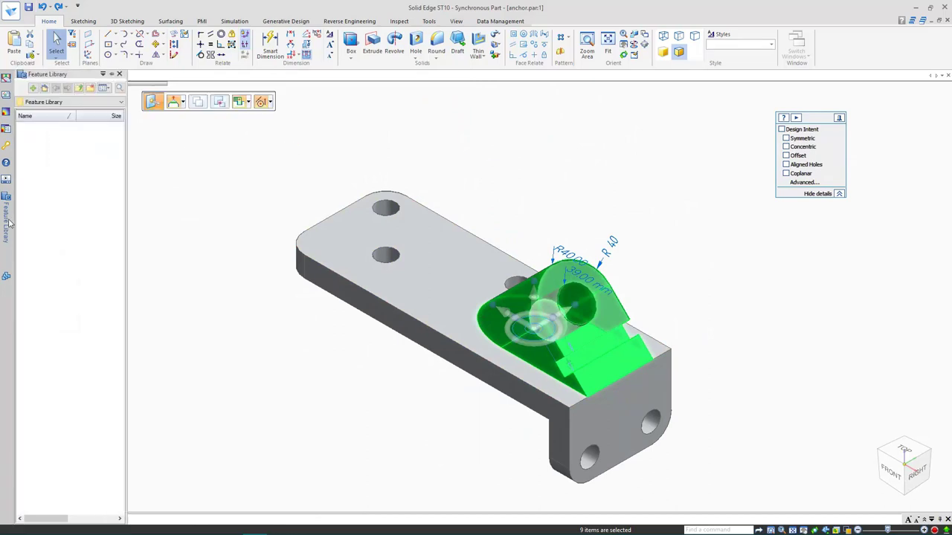
{"action": "left_click", "coordinate": [32, 88]}
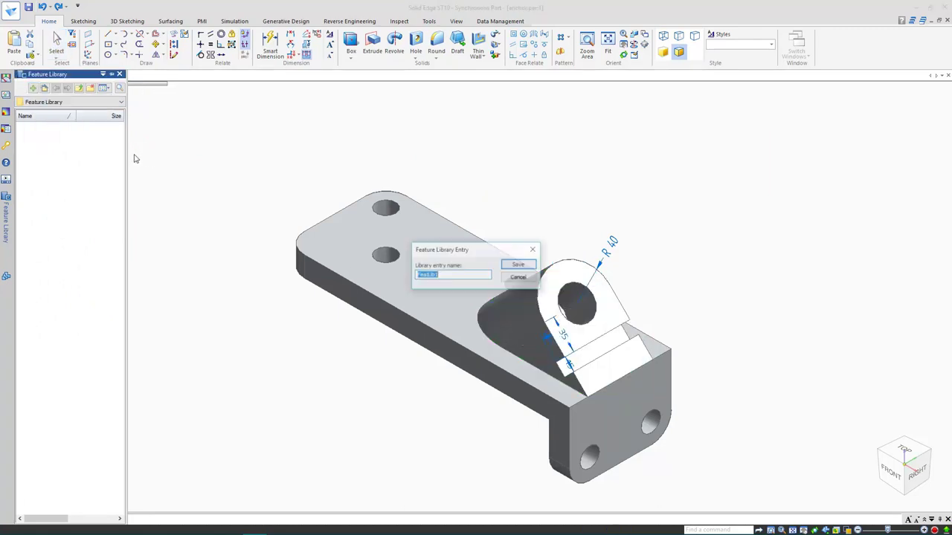
{"action": "type", "text": "Top Feature"}
{"action": "key", "text": "Return"}
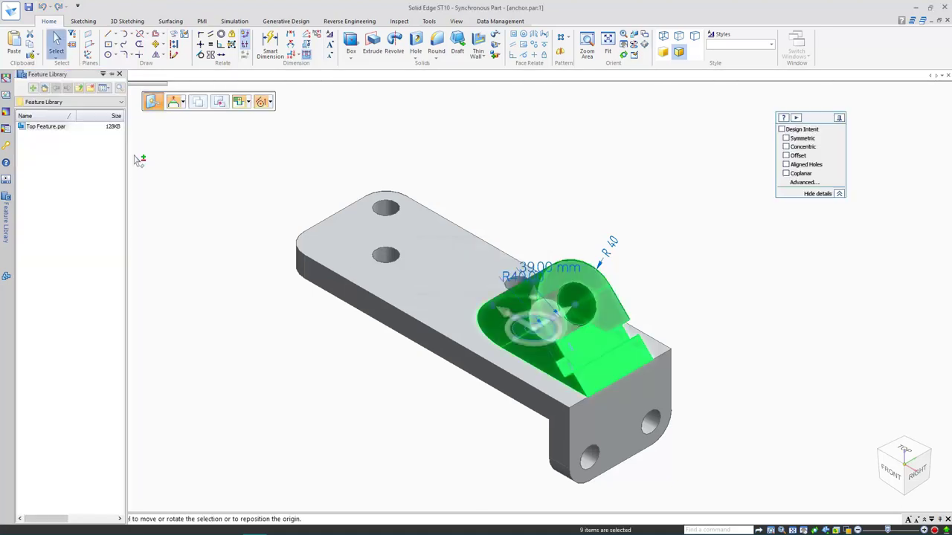
{"action": "key", "text": "Escape"}
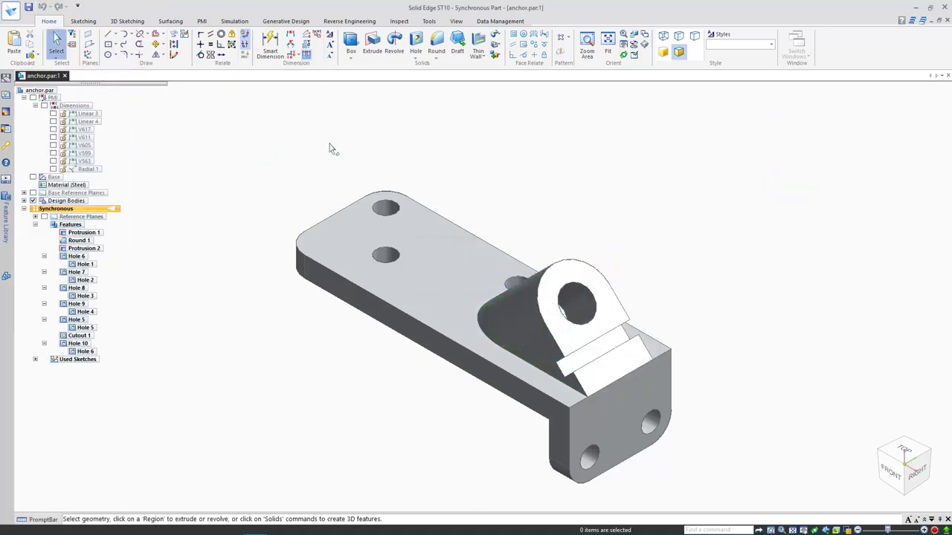
Create a new ISO Metric Part and transition it to synchronous modelling
{"action": "left_click", "coordinate": [11, 10]}
{"action": "left_click", "coordinate": [17, 59]}
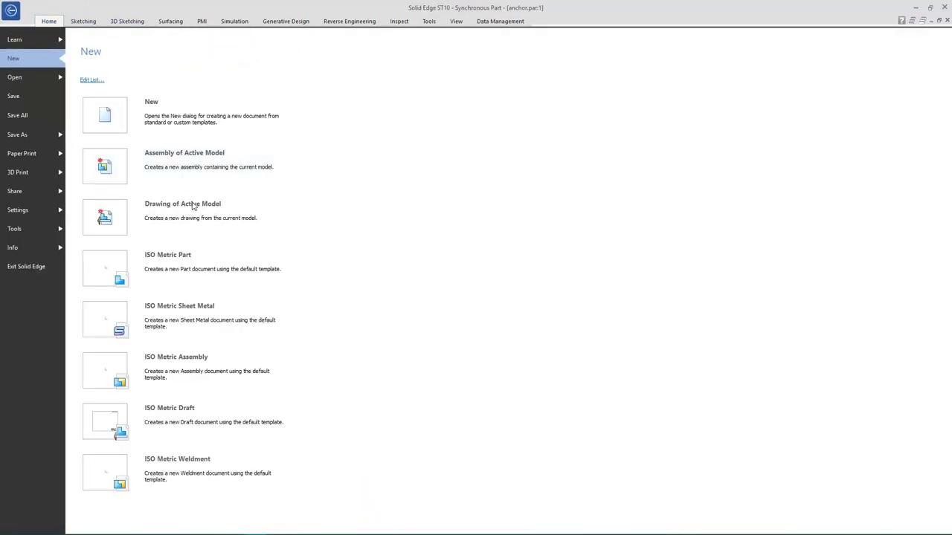
{"action": "left_click", "coordinate": [191, 269]}
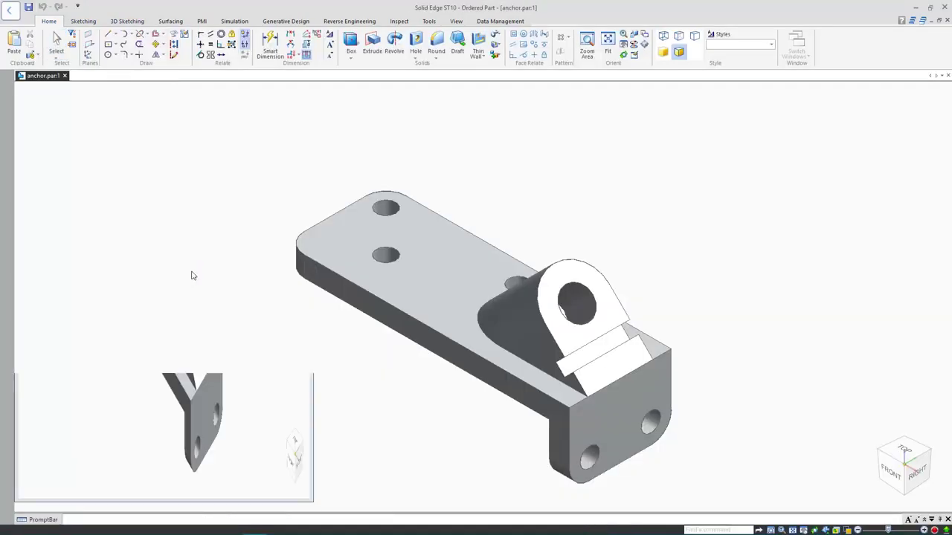
{"action": "right_click", "coordinate": [219, 173]}
{"action": "left_click", "coordinate": [247, 329]}
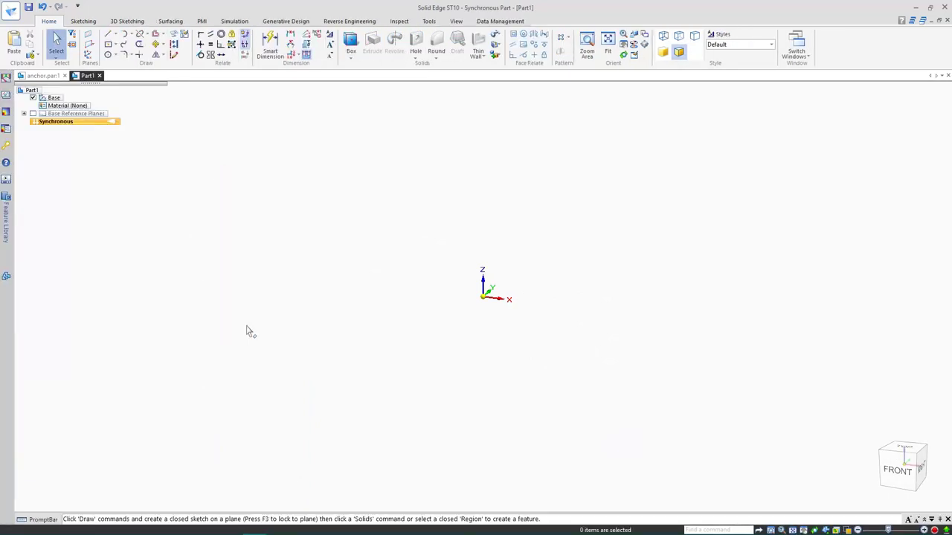
Draw a flat box plate about 141.21 × 460.55 × 20.86 mm
{"action": "left_click", "coordinate": [350, 43]}
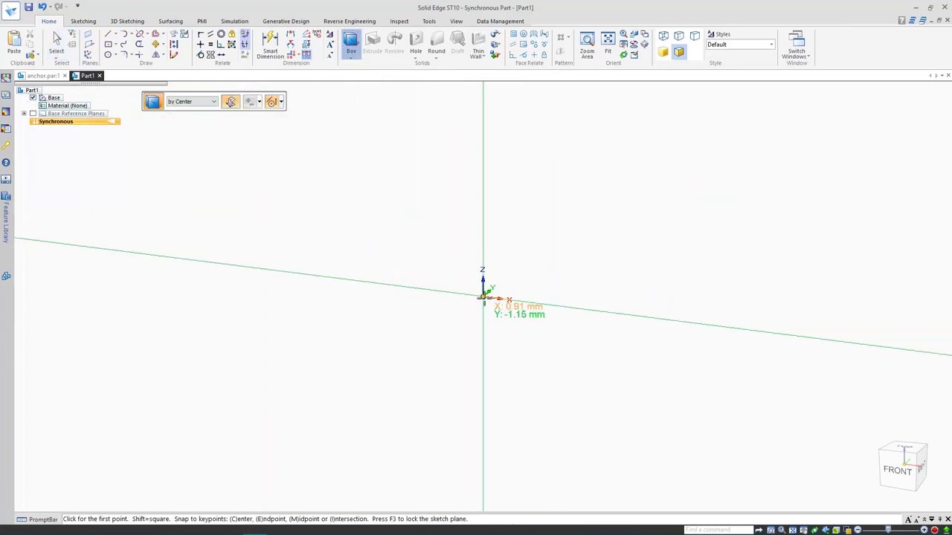
{"action": "left_click", "coordinate": [483, 298]}
{"action": "left_click", "coordinate": [581, 311]}
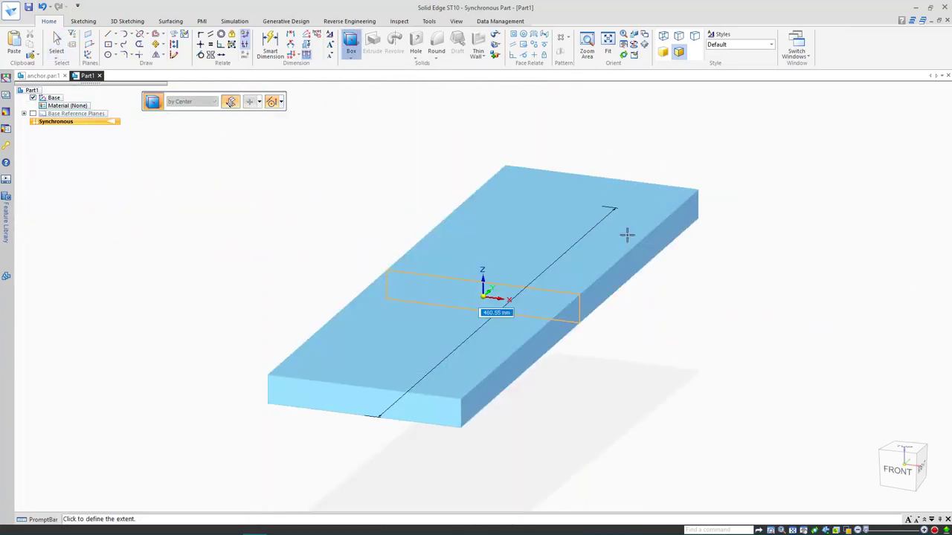
{"action": "left_click", "coordinate": [625, 234]}
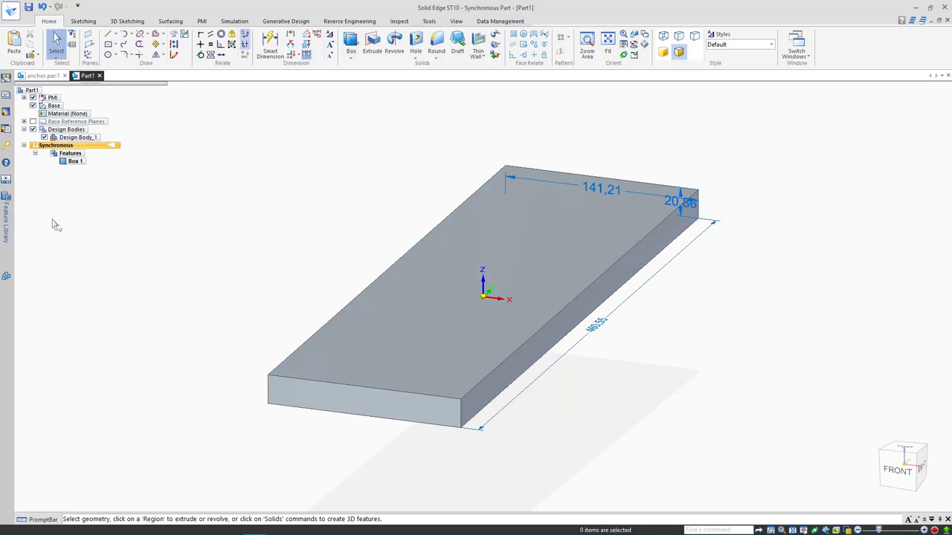
{"action": "left_click", "coordinate": [6, 215]}
Place Top Feature.par on the plate's top face, then move it and rotate it -90°
{"action": "left_click_drag", "start_coordinate": [46, 130], "coordinate": [410, 362]}
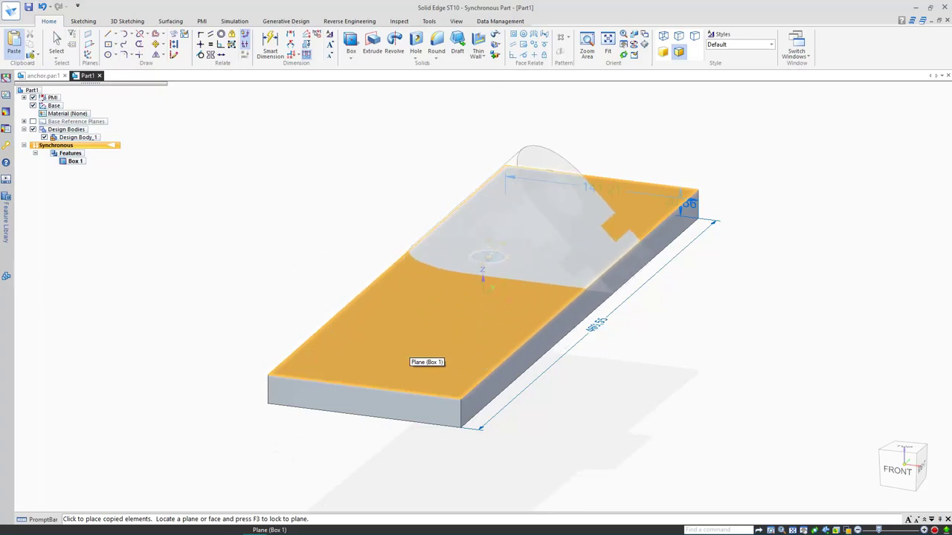
{"action": "left_click", "coordinate": [409, 363]}
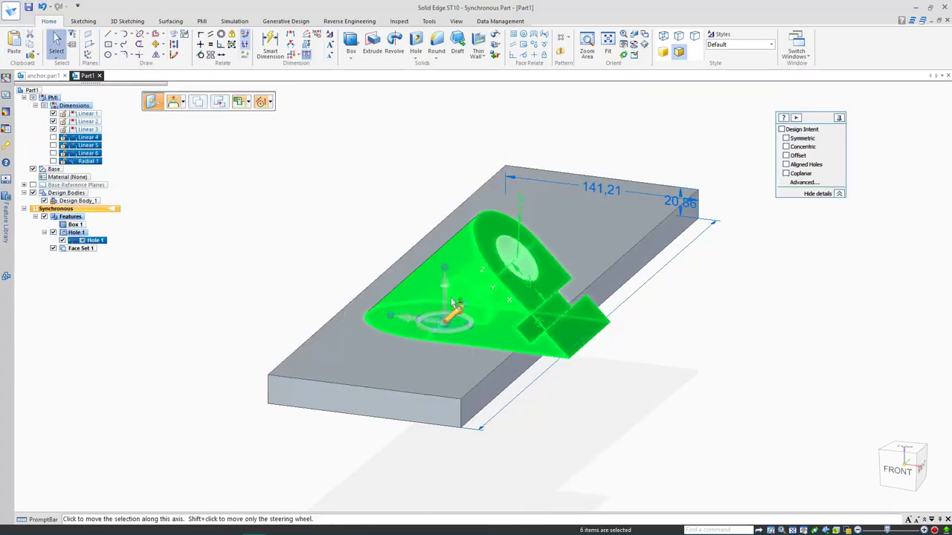
{"action": "key", "text": "ctrl+t"}
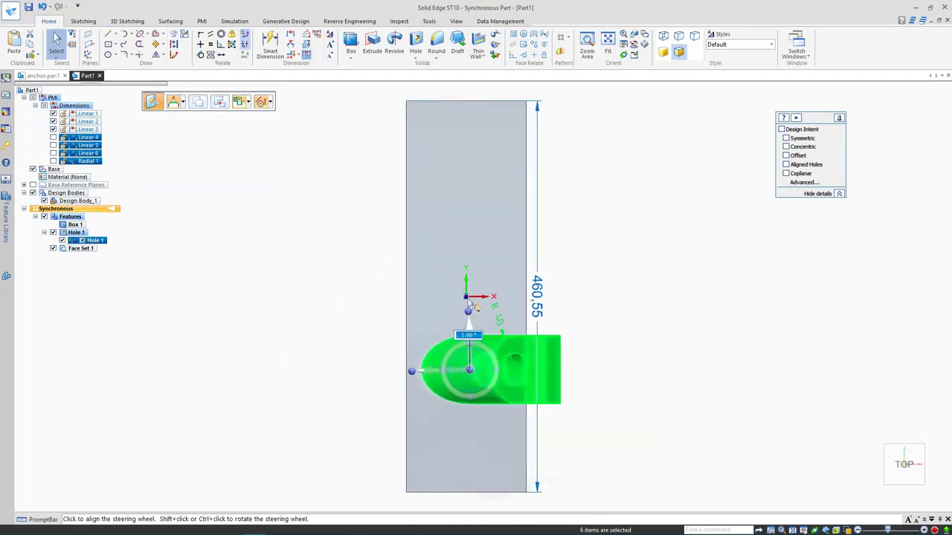
{"action": "left_click", "coordinate": [471, 339]}
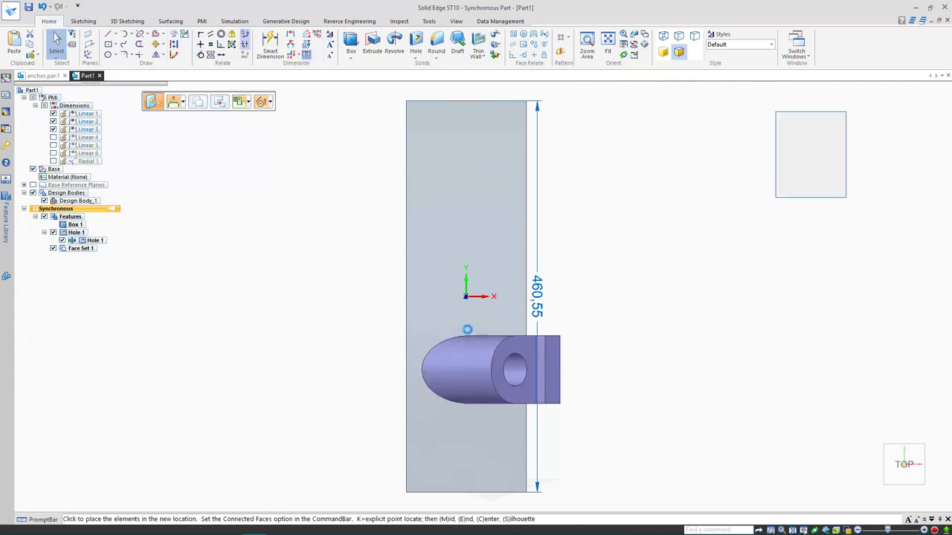
{"action": "left_click", "coordinate": [480, 294]}
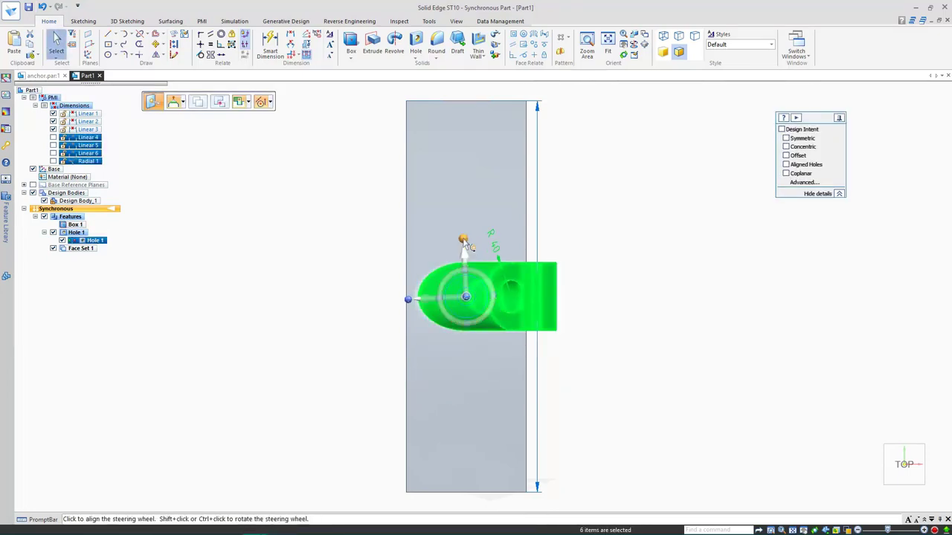
{"action": "left_click", "coordinate": [480, 257]}
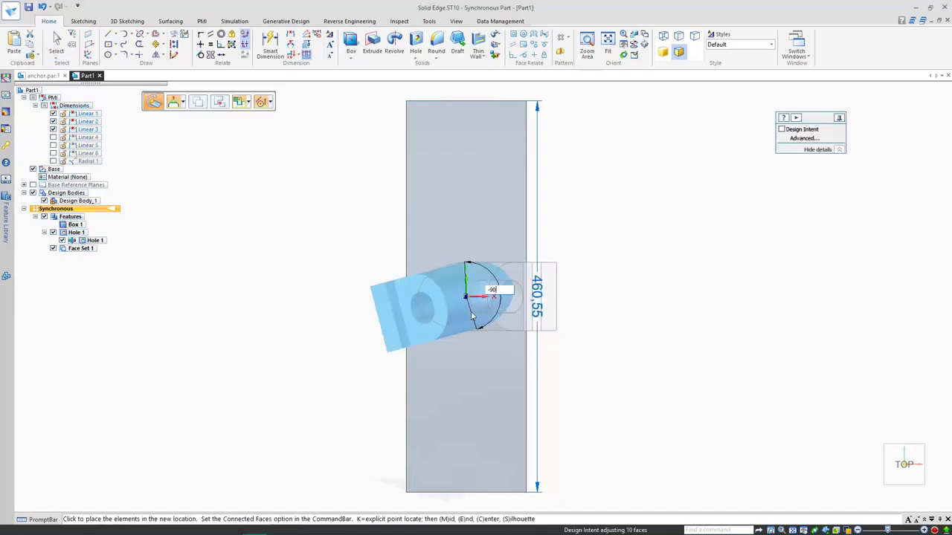
{"action": "left_click", "coordinate": [472, 316]}
Select Face Set 1 of the placed feature and attach it to the plate
{"action": "left_click", "coordinate": [676, 357]}
{"action": "middle_click_drag", "start_coordinate": [672, 382], "coordinate": [586, 308]}
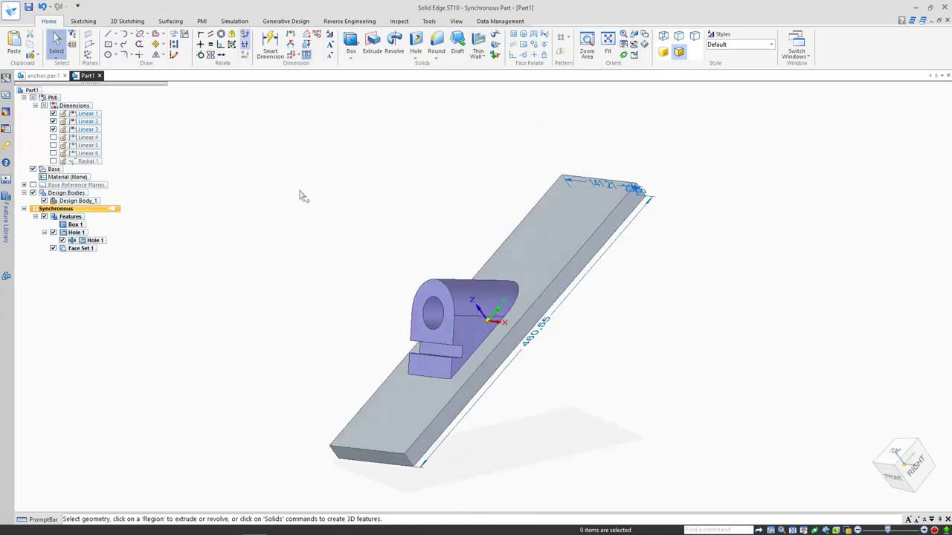
{"action": "left_click", "coordinate": [84, 248]}
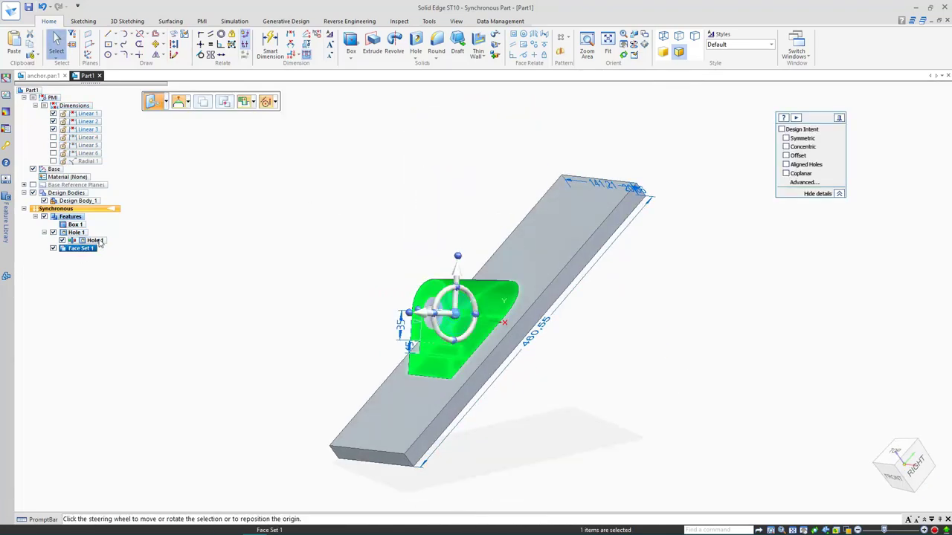
{"action": "key", "text": "ctrl+i"}
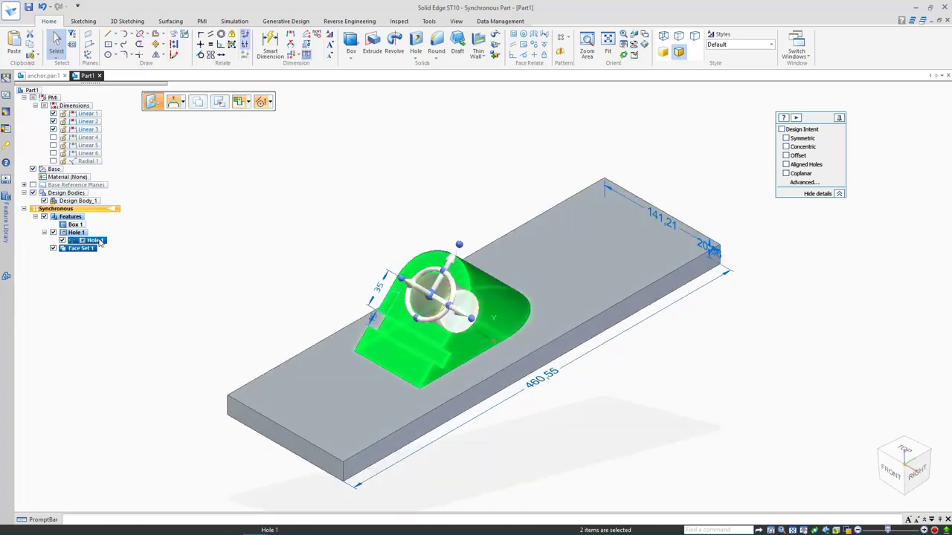
{"action": "right_click", "coordinate": [246, 176]}
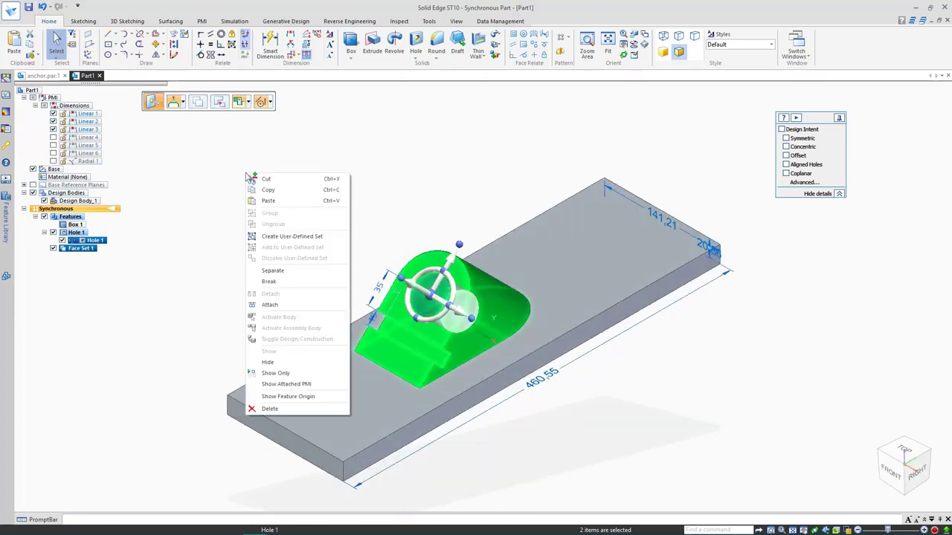
{"action": "left_click", "coordinate": [279, 305]}
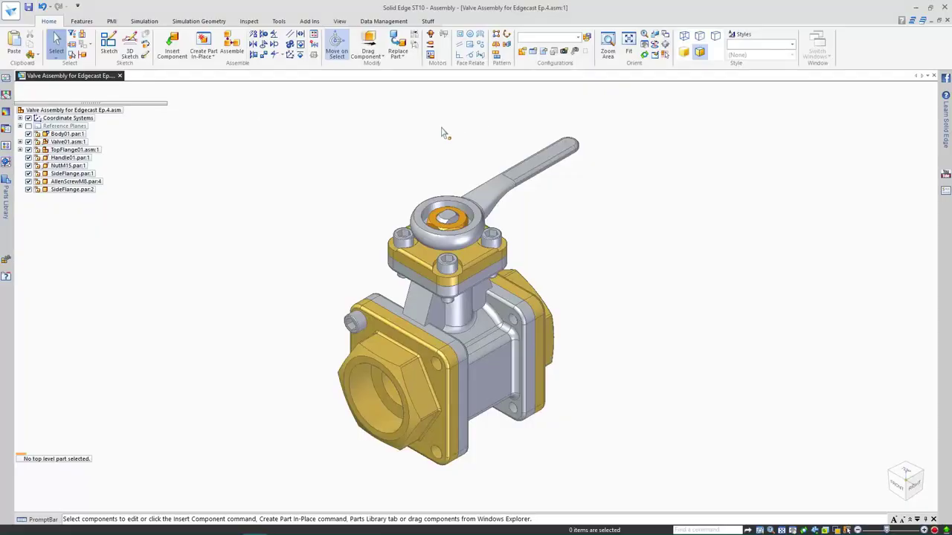
Add an AllenScrewM8.par screw from the Parts Library and move it 72.97 mm along its axis
{"action": "left_click", "coordinate": [9, 207]}
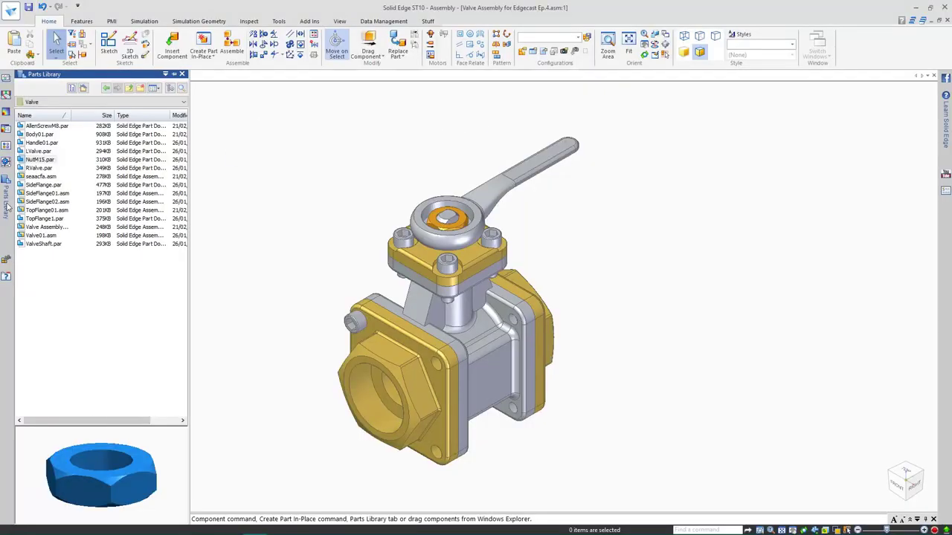
{"action": "left_click", "coordinate": [55, 128]}
{"action": "left_click_drag", "start_coordinate": [59, 128], "coordinate": [223, 115]}
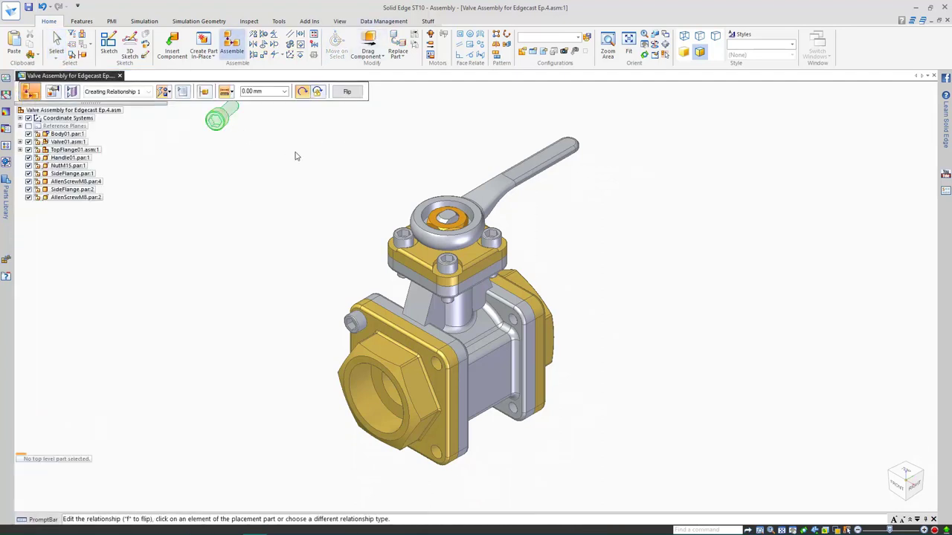
{"action": "left_click", "coordinate": [56, 45]}
{"action": "left_click", "coordinate": [221, 115]}
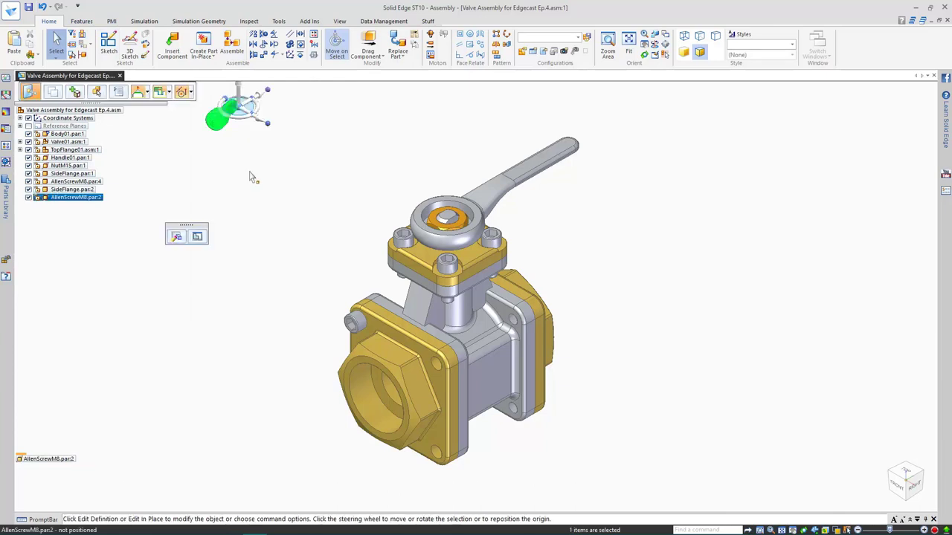
{"action": "left_click", "coordinate": [238, 90]}
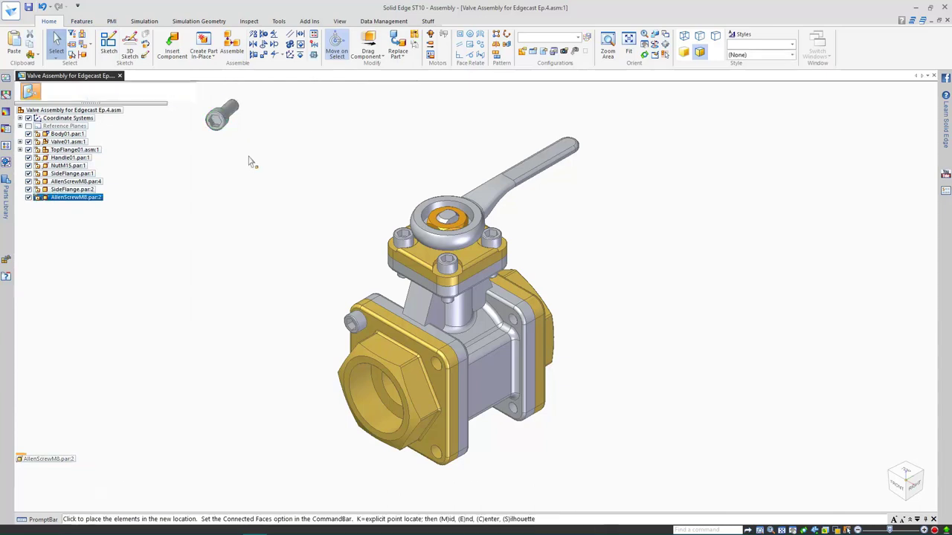
{"action": "left_click", "coordinate": [245, 199]}
{"action": "left_click", "coordinate": [283, 240]}
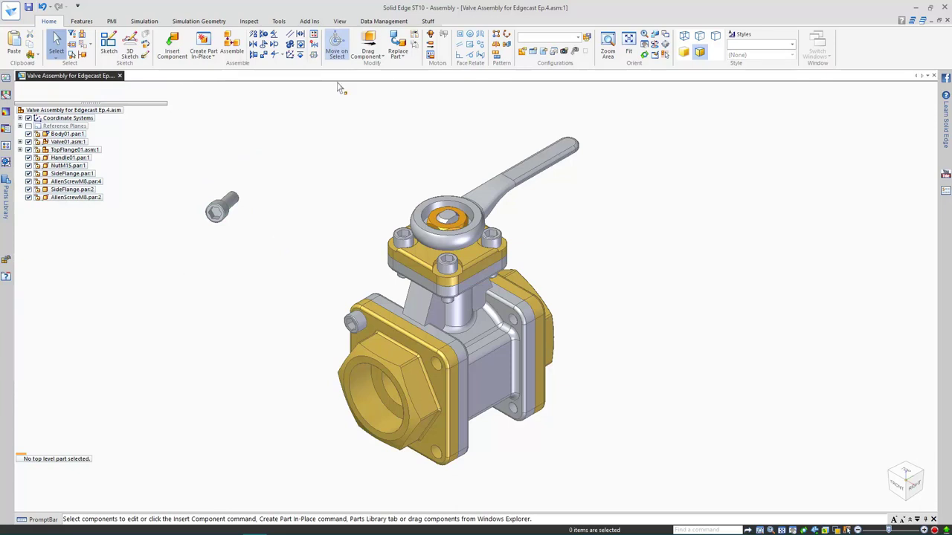
Use Drag Component to bring the loose screw beside the valve body's side flange
{"action": "left_click", "coordinate": [369, 43]}
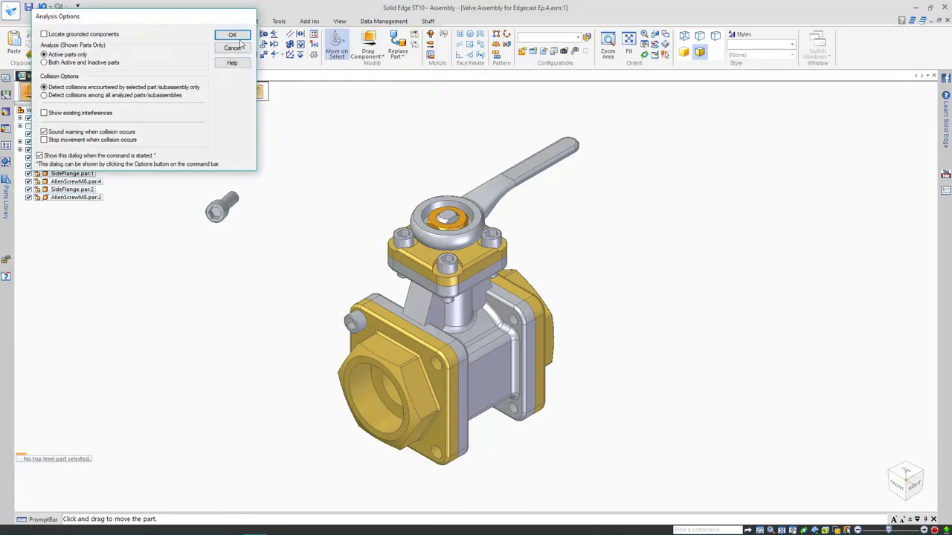
{"action": "left_click_drag", "start_coordinate": [186, 18], "coordinate": [775, 101]}
{"action": "left_click", "coordinate": [821, 118]}
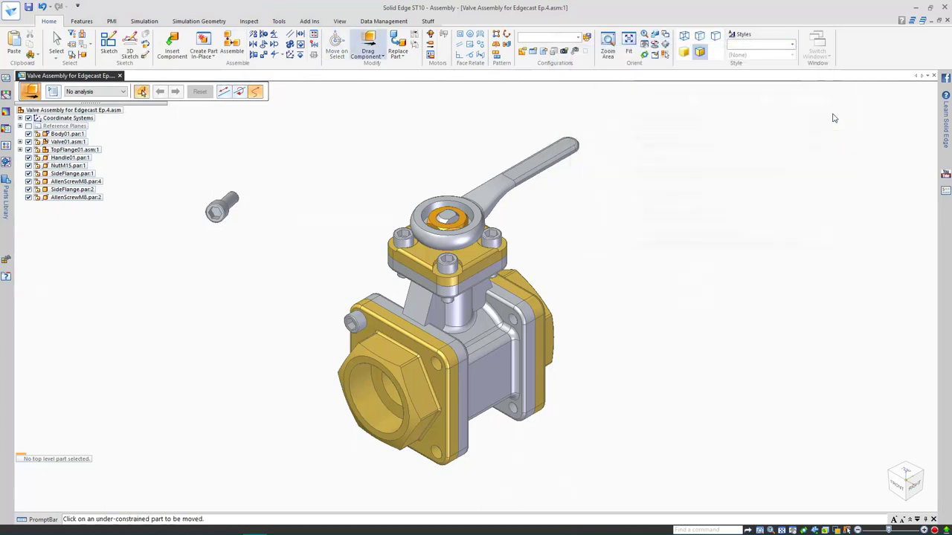
{"action": "left_click_drag", "start_coordinate": [229, 211], "coordinate": [355, 250]}
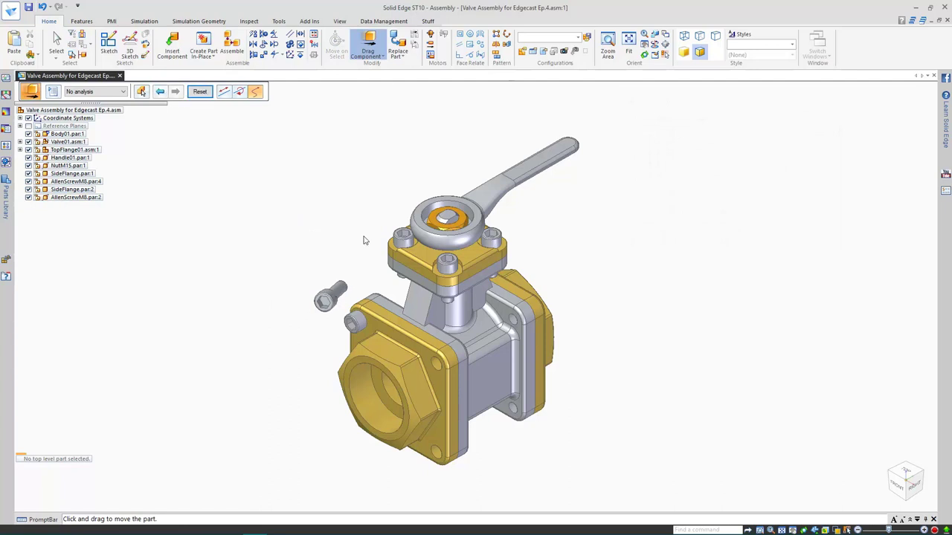
{"action": "middle_click_drag", "start_coordinate": [355, 241], "coordinate": [436, 209]}
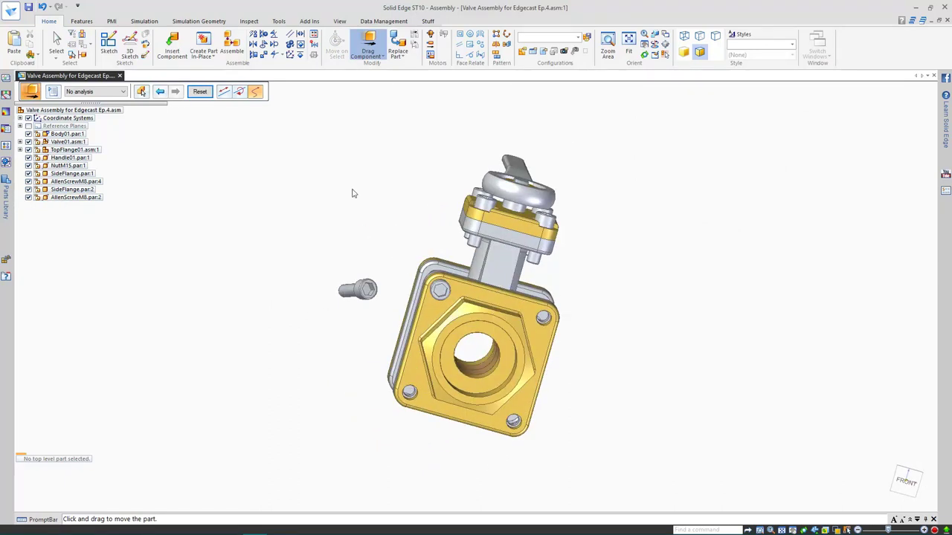
{"action": "left_click", "coordinate": [58, 42]}
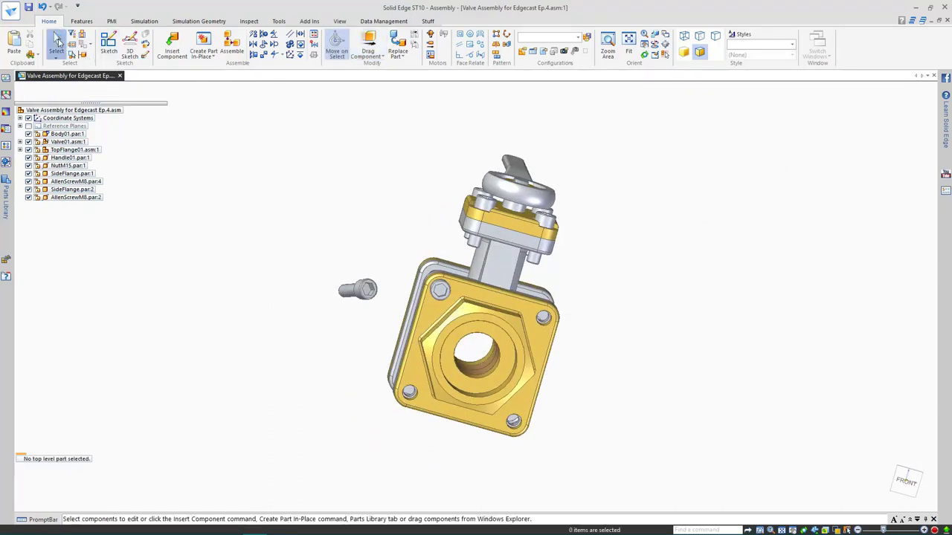
Mate the screw head's flat face against the front flange face
{"action": "left_click", "coordinate": [232, 44]}
{"action": "scroll", "coordinate": [323, 272], "scroll_direction": "up", "scroll_amount": 5}
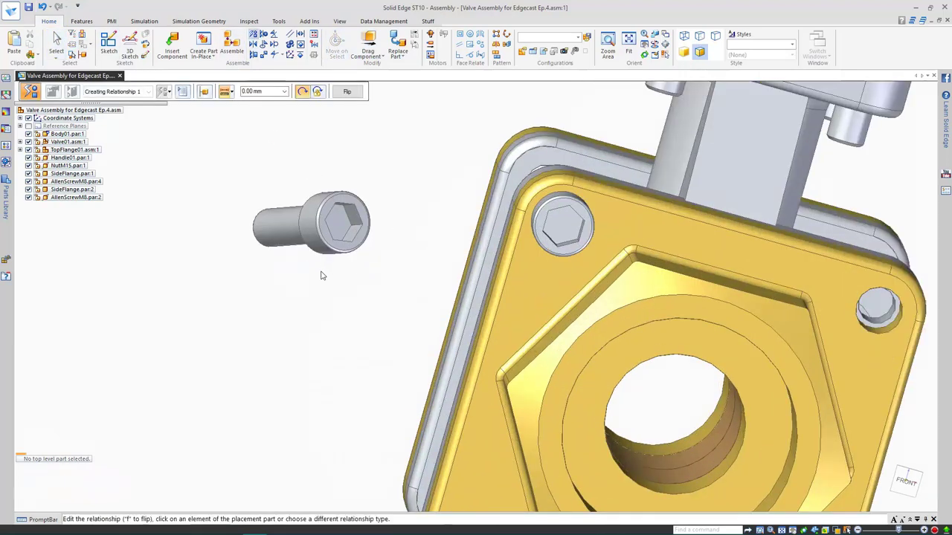
{"action": "right_click", "coordinate": [304, 221]}
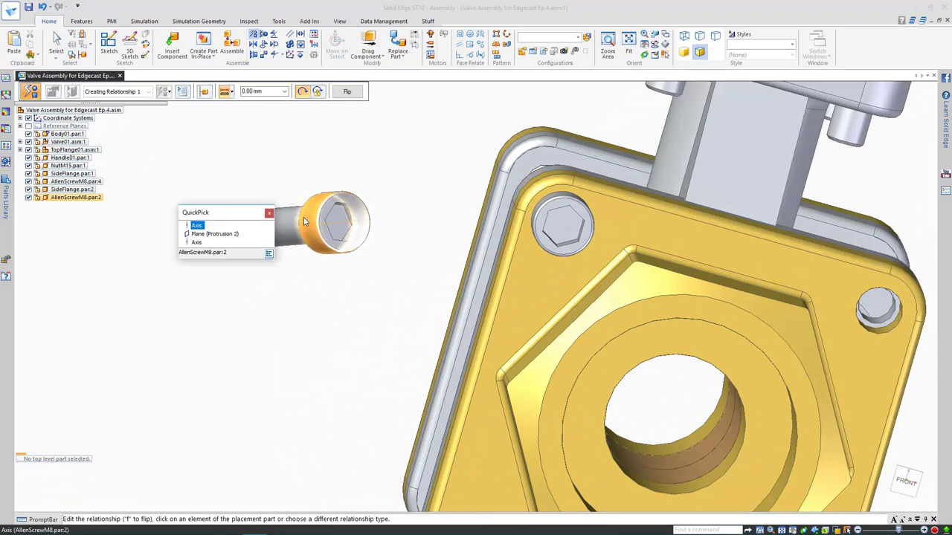
{"action": "left_click", "coordinate": [234, 241]}
{"action": "left_click", "coordinate": [550, 274]}
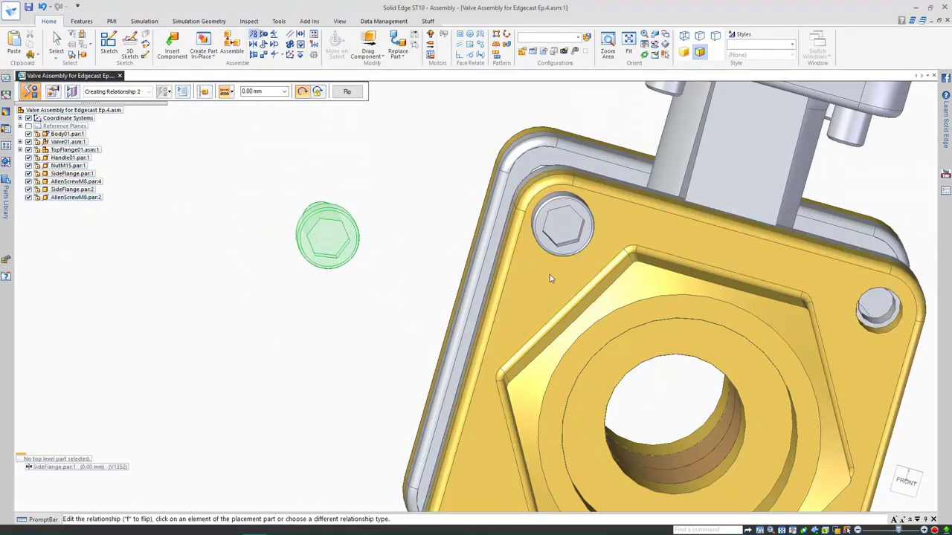
{"action": "scroll", "coordinate": [446, 225], "scroll_direction": "down", "scroll_amount": 3}
Align the screw's axis with the lower-left flange hole and check its rotation relationship
{"action": "key", "text": "ctrl+i"}
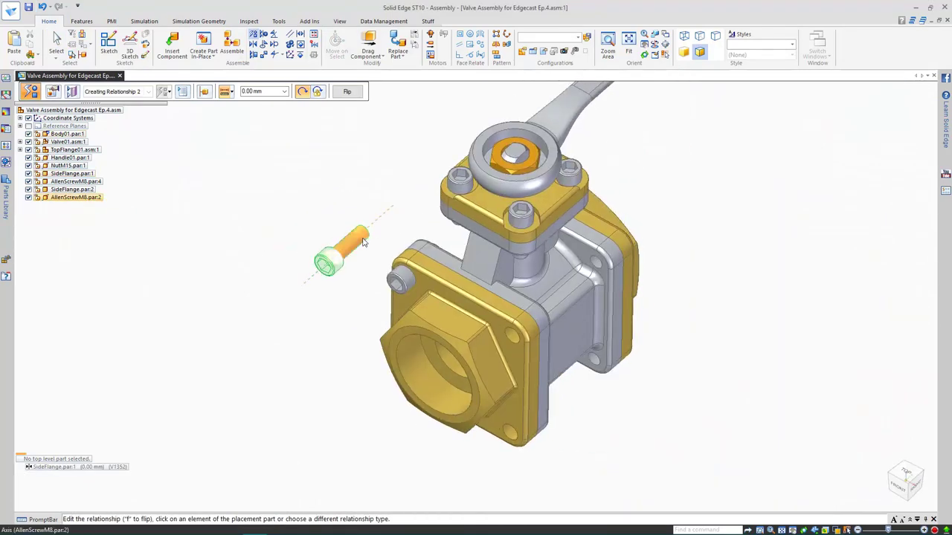
{"action": "key", "text": "ctrl+f"}
{"action": "scroll", "coordinate": [439, 320], "scroll_direction": "up", "scroll_amount": 5}
{"action": "left_click", "coordinate": [392, 359]}
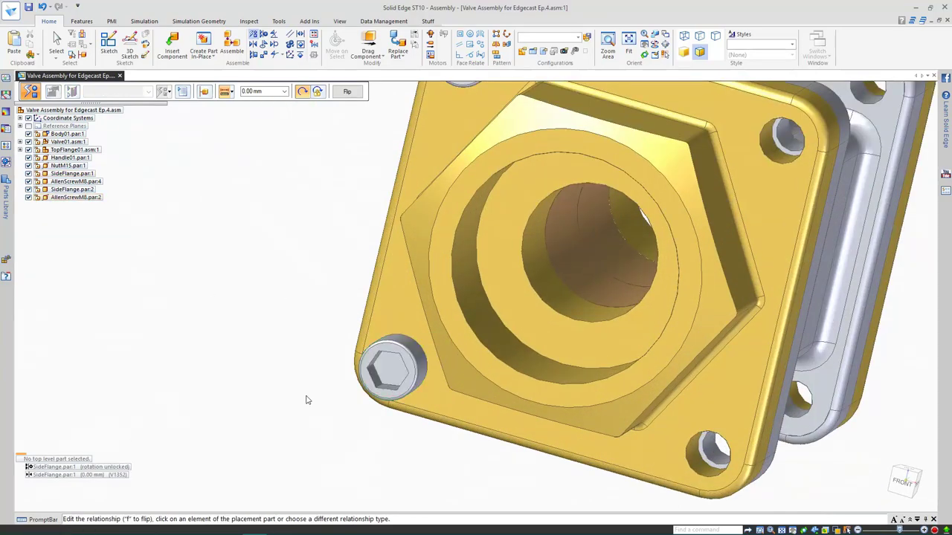
{"action": "key", "text": "Escape"}
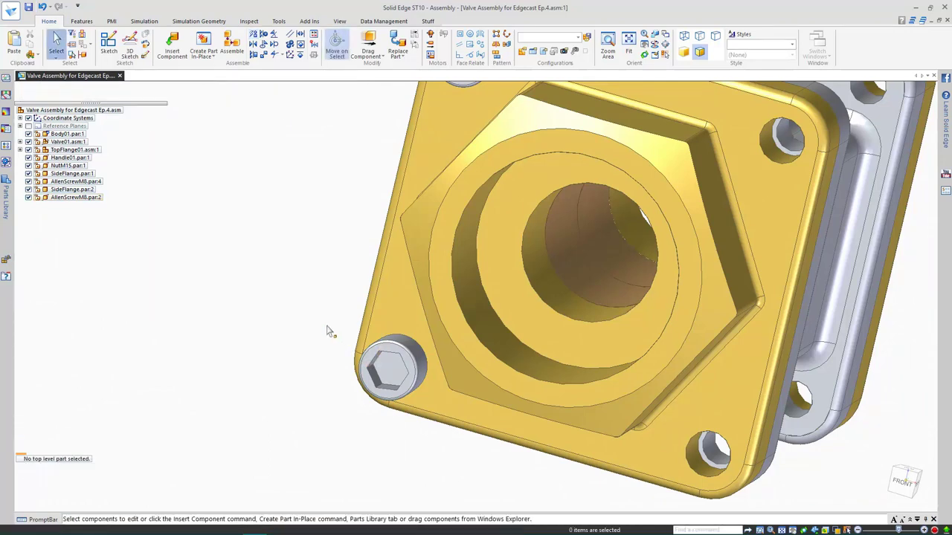
{"action": "left_click", "coordinate": [389, 354]}
{"action": "left_click", "coordinate": [98, 476]}
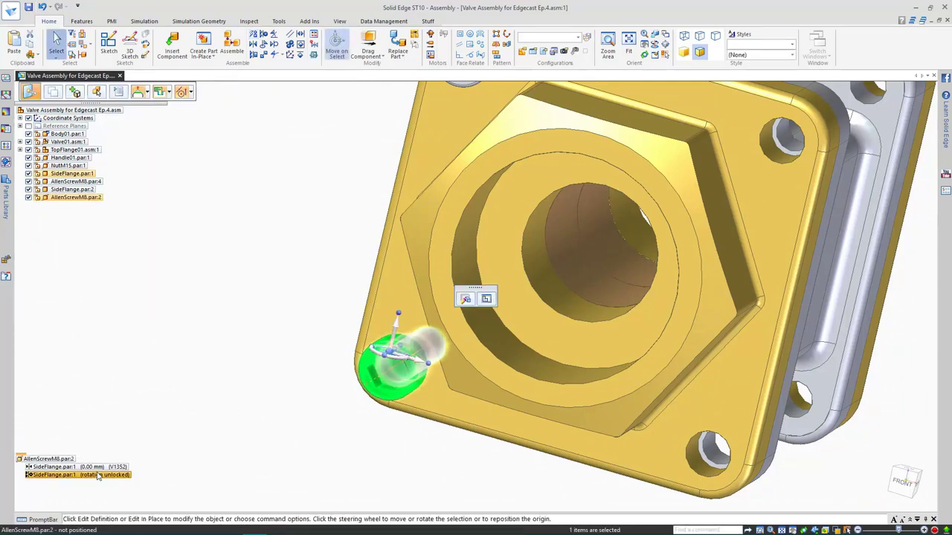
{"action": "left_click", "coordinate": [273, 429]}
{"action": "key", "text": "ctrl+i"}
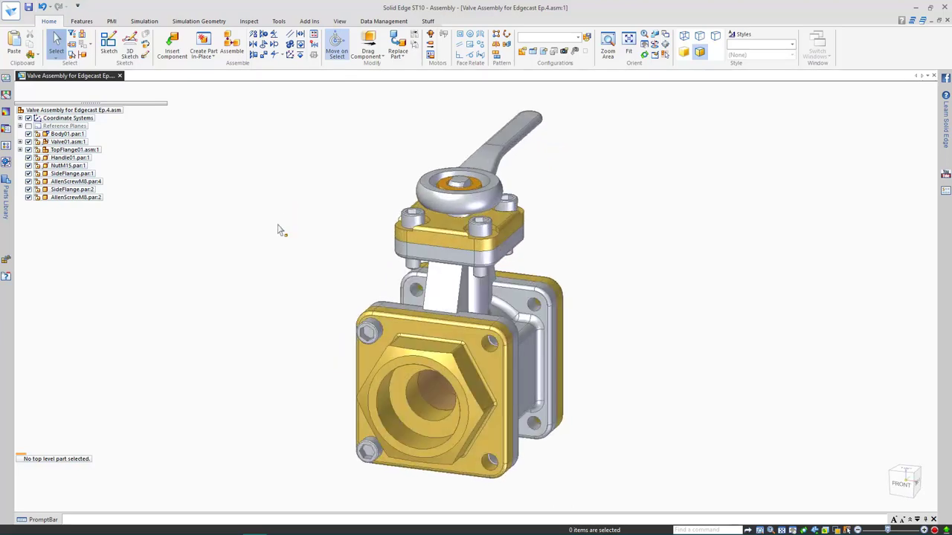
Select both left-hand flange screws and set the move origin at a screw centre
{"action": "left_click", "coordinate": [380, 327]}
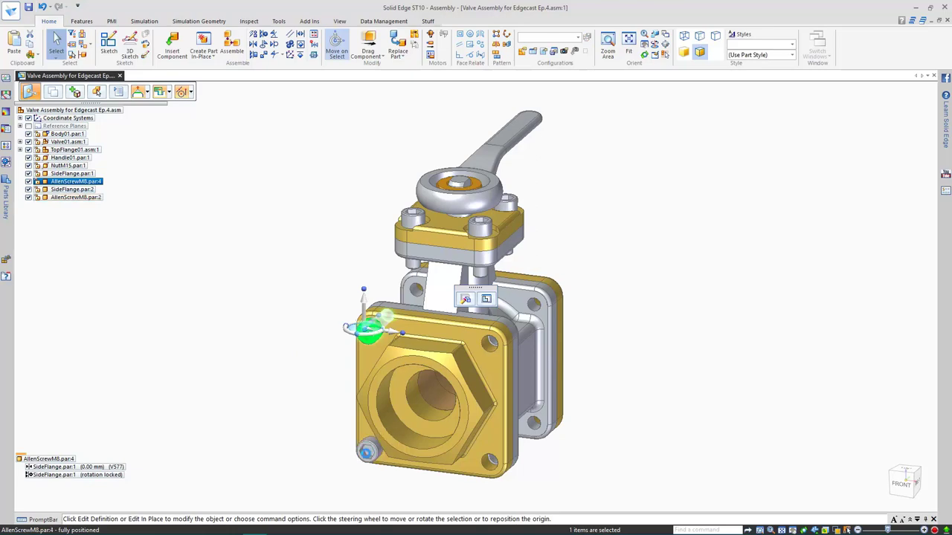
{"action": "left_click", "coordinate": [368, 450], "text": "ctrl"}
{"action": "scroll", "coordinate": [372, 334], "scroll_direction": "up", "scroll_amount": 5}
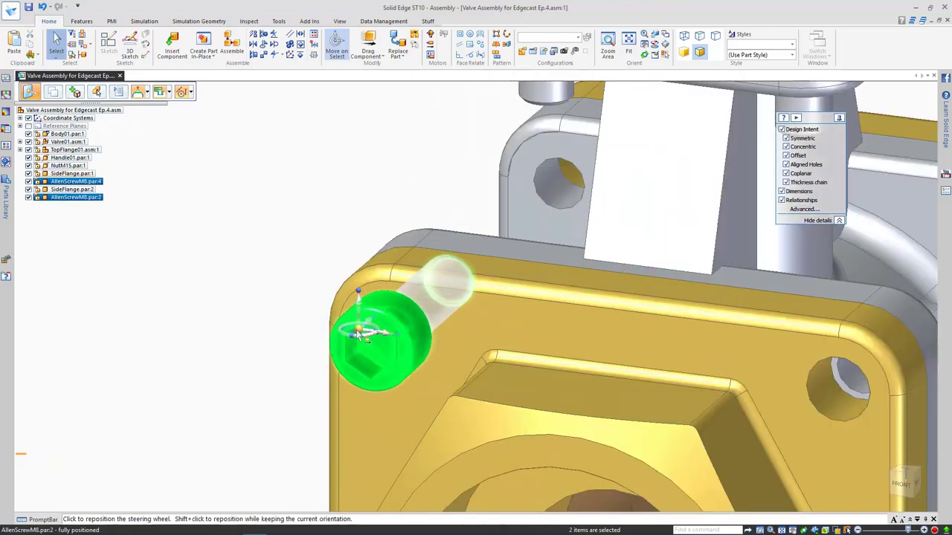
{"action": "left_click", "coordinate": [372, 333]}
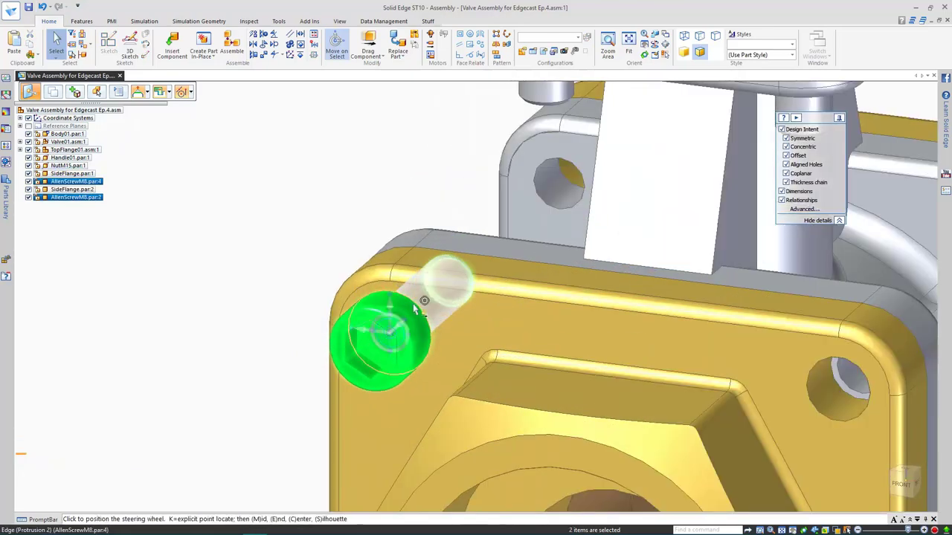
{"action": "left_click", "coordinate": [413, 304]}
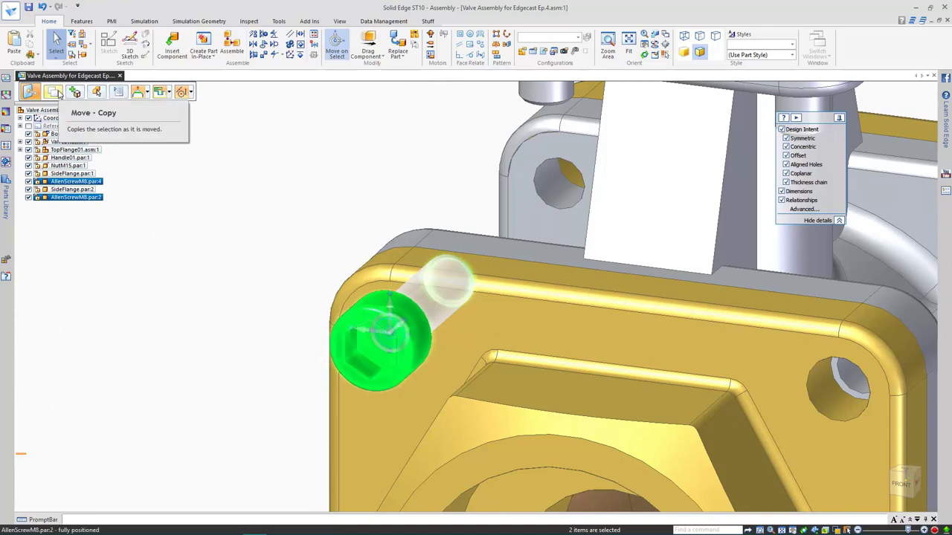
Copy the screws 70 mm along the horizontal axis into the right-hand flange holes
{"action": "left_click", "coordinate": [54, 92]}
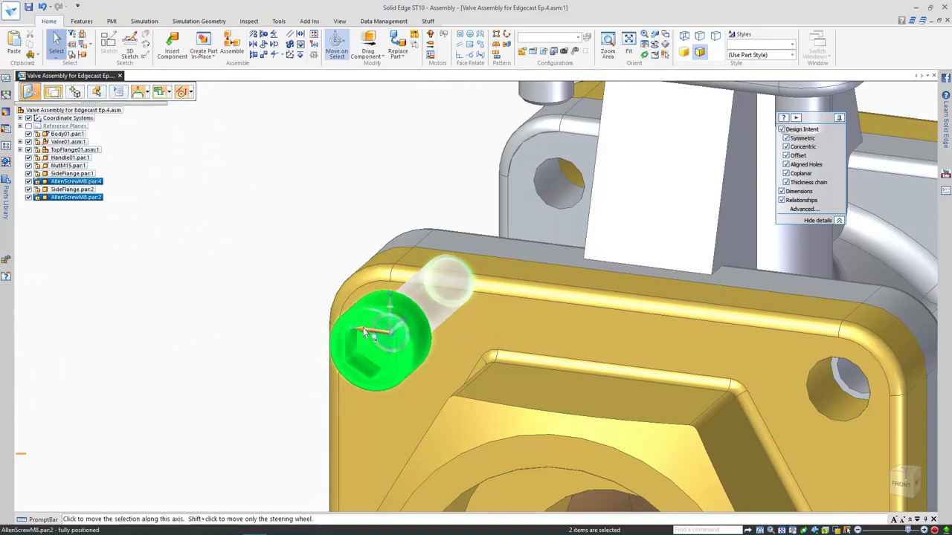
{"action": "left_click", "coordinate": [393, 338]}
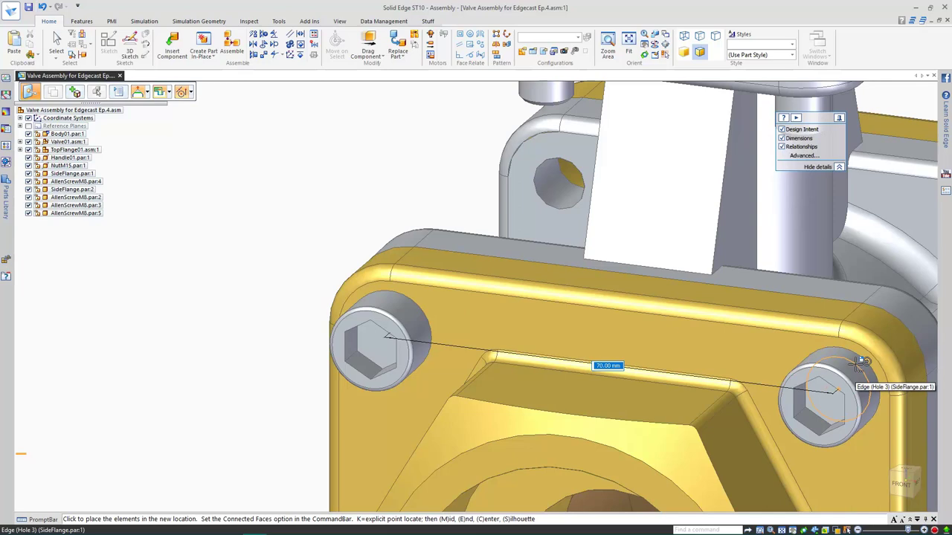
{"action": "key", "text": "ctrl+shift+f"}
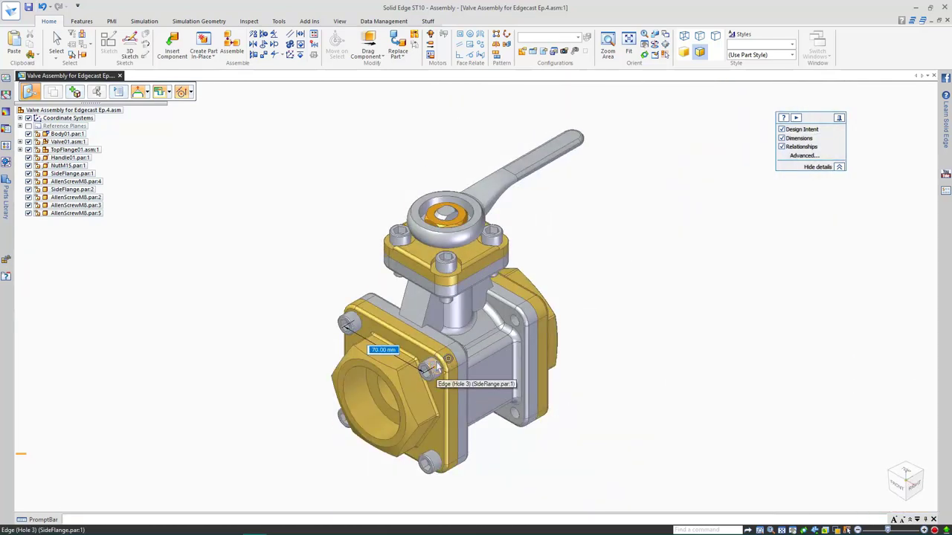
{"action": "left_click", "coordinate": [447, 360]}
{"action": "left_click_drag", "start_coordinate": [491, 196], "coordinate": [755, 247]}
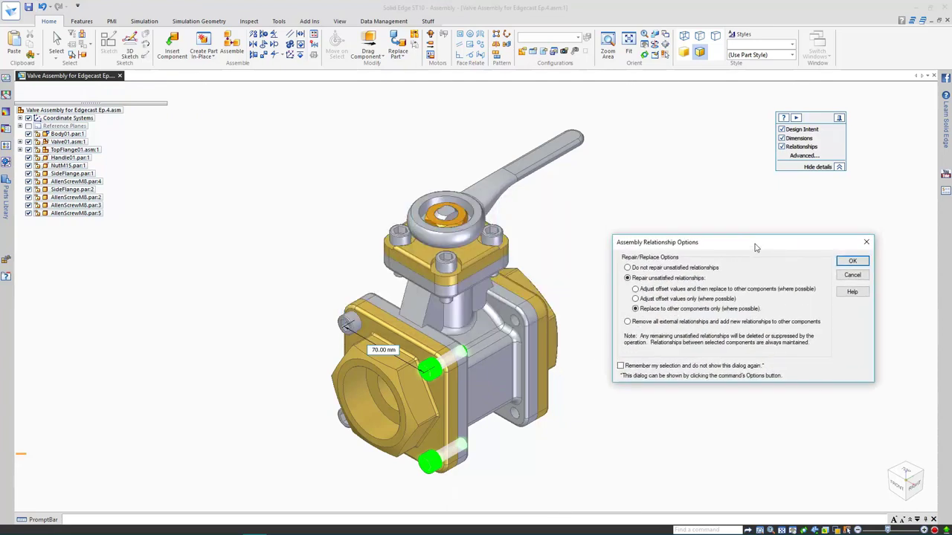
Replace the copied screws' relationships to attach them to SideFlange.par:1
{"action": "left_click", "coordinate": [843, 264]}
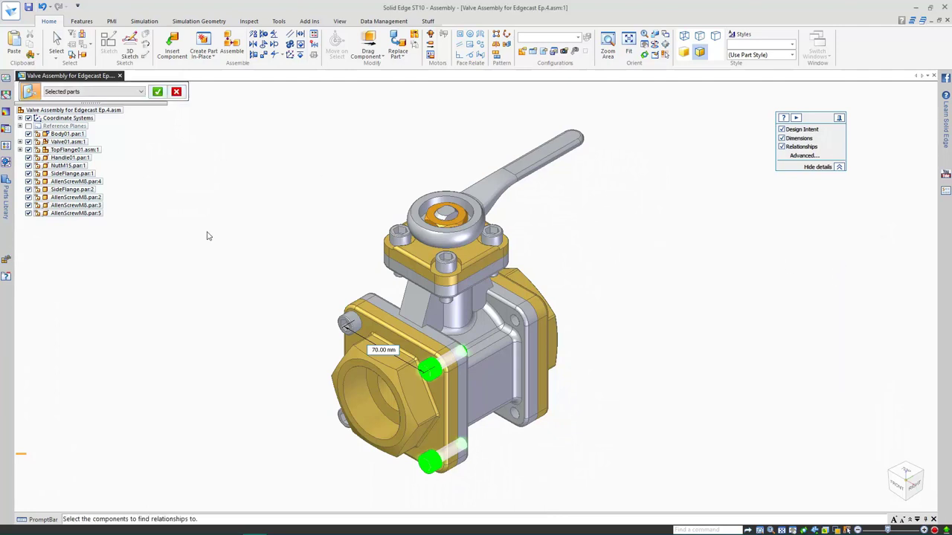
{"action": "left_click", "coordinate": [422, 361]}
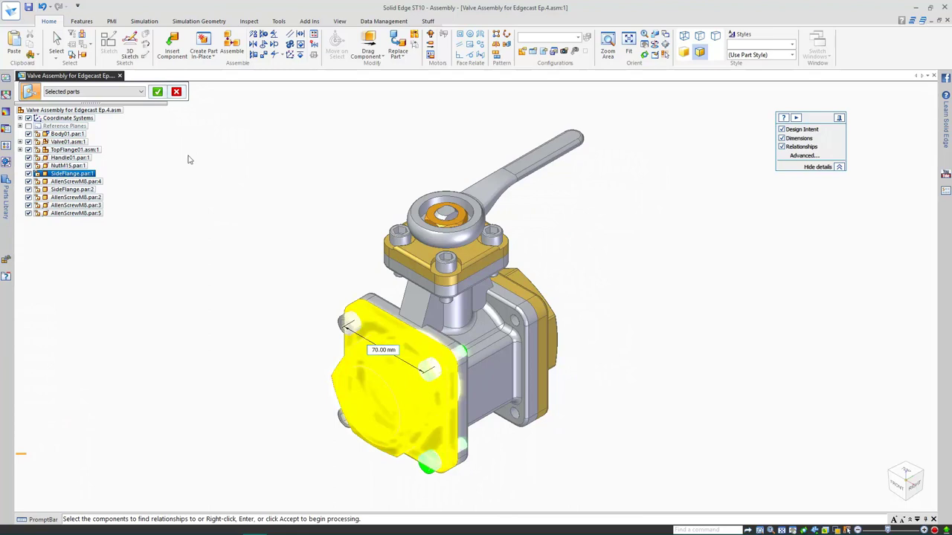
{"action": "left_click", "coordinate": [142, 92]}
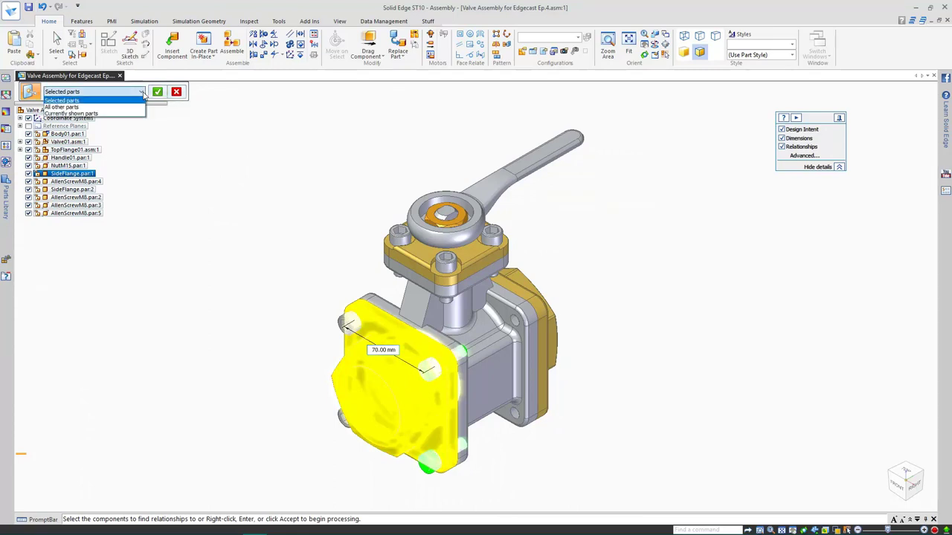
{"action": "left_click", "coordinate": [144, 94]}
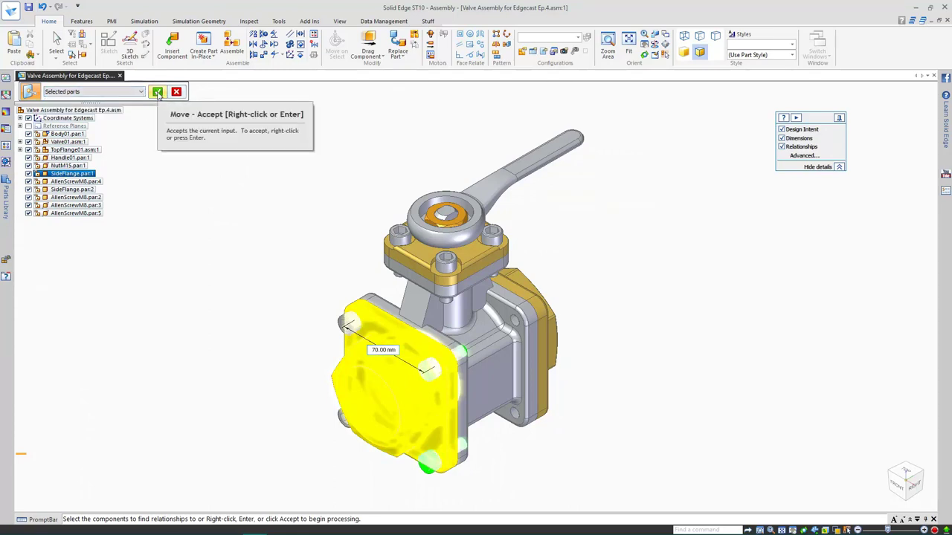
{"action": "left_click", "coordinate": [157, 92]}
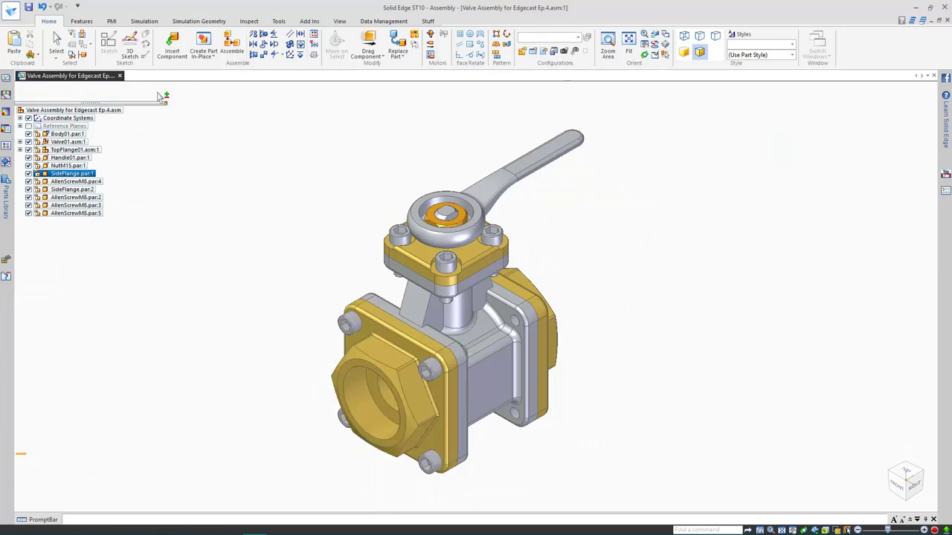
Check the upper-right and lower-right copied screws' relationships, then clear the selection
{"action": "left_click", "coordinate": [284, 240]}
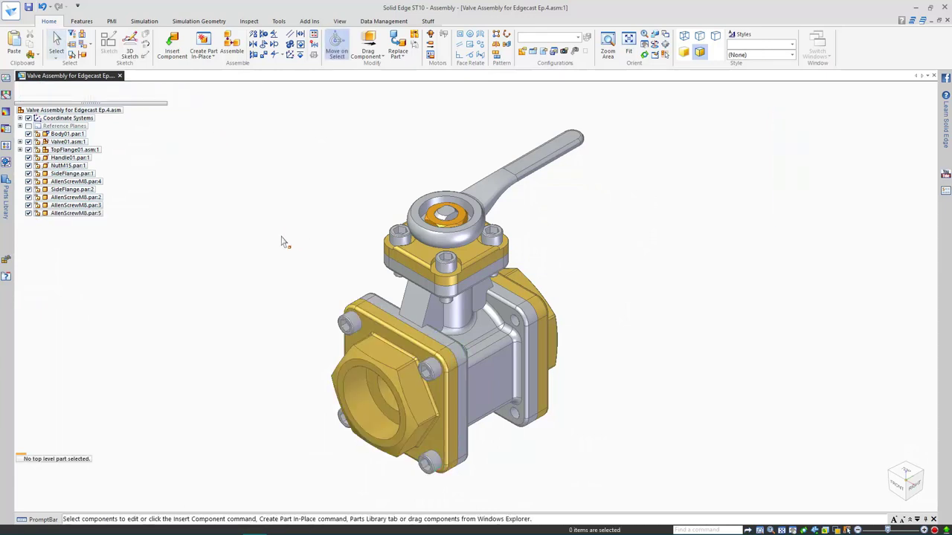
{"action": "left_click", "coordinate": [81, 205]}
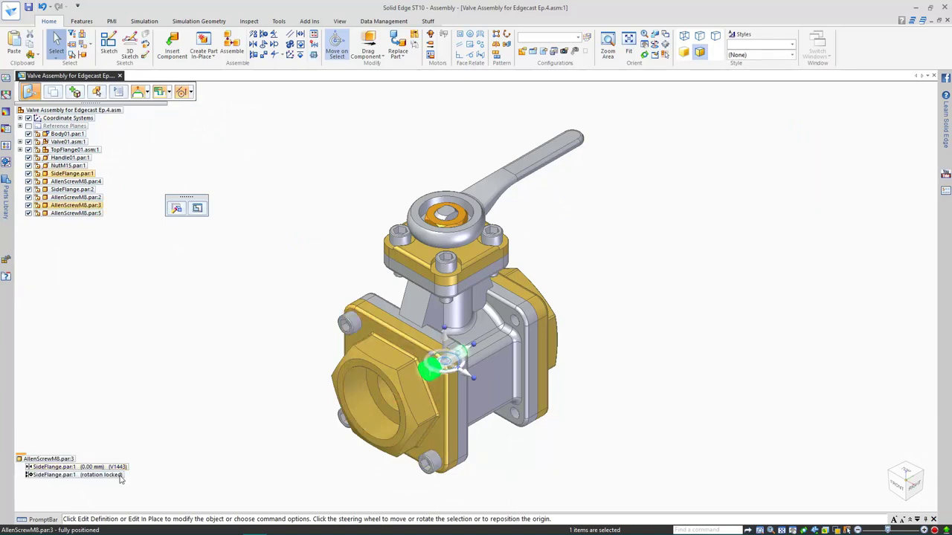
{"action": "left_click", "coordinate": [427, 466]}
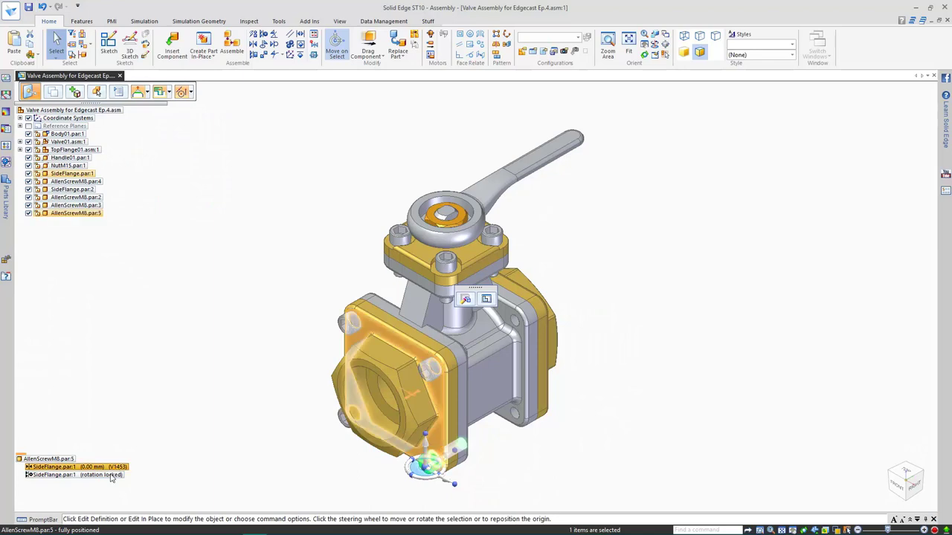
{"action": "left_click", "coordinate": [179, 346]}
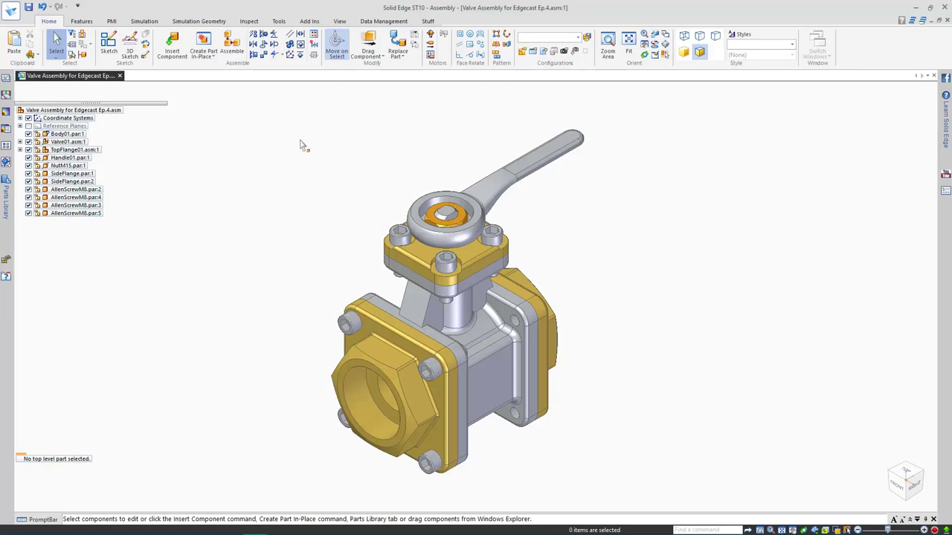
Insert another M8 screw copy and align its cylindrical face with a second-flange hole
{"action": "left_click", "coordinate": [95, 195]}
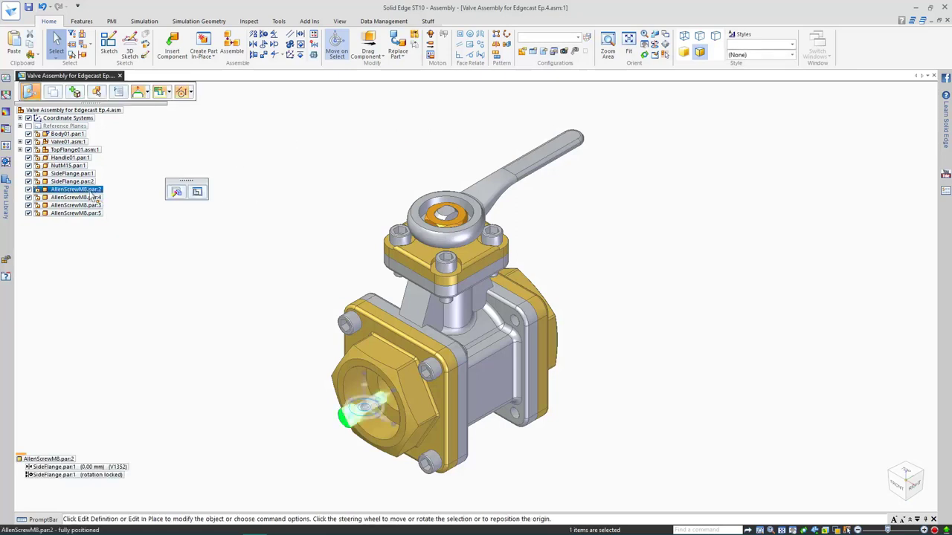
{"action": "left_click_drag", "start_coordinate": [95, 195], "coordinate": [309, 154]}
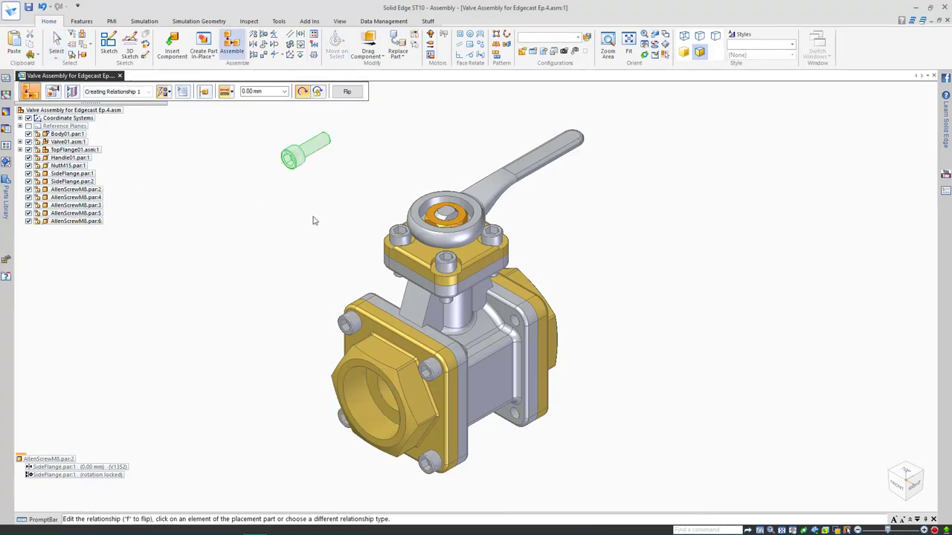
{"action": "left_click", "coordinate": [305, 149]}
{"action": "middle_click_drag", "start_coordinate": [669, 223], "coordinate": [569, 283]}
{"action": "left_click", "coordinate": [427, 276]}
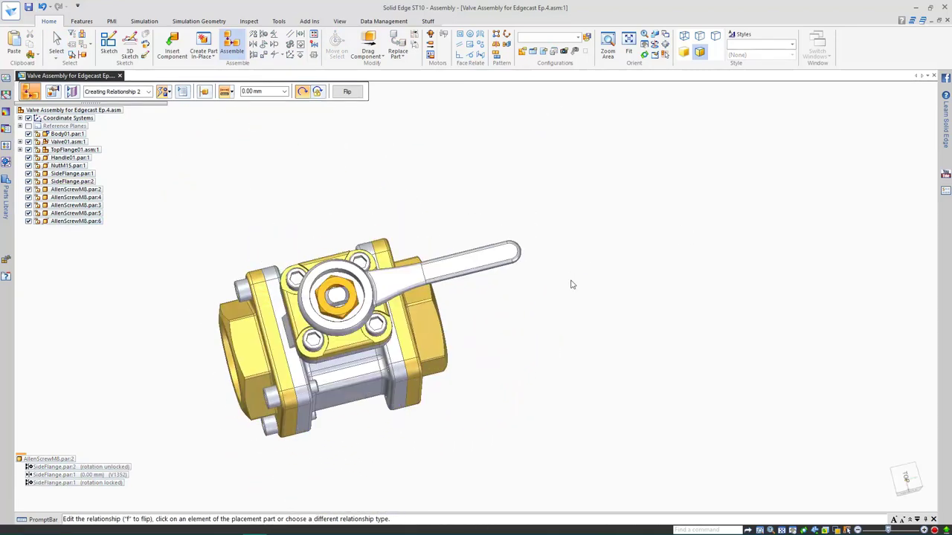
Seat the screw head against the hole's face and return to the isometric view
{"action": "middle_click_drag", "start_coordinate": [506, 219], "coordinate": [343, 283]}
{"action": "scroll", "coordinate": [467, 144], "scroll_direction": "up", "scroll_amount": 5}
{"action": "left_click", "coordinate": [461, 146]}
{"action": "scroll", "coordinate": [685, 129], "scroll_direction": "up", "scroll_amount": 1}
{"action": "scroll", "coordinate": [685, 129], "scroll_direction": "down", "scroll_amount": 2}
{"action": "left_click", "coordinate": [790, 176]}
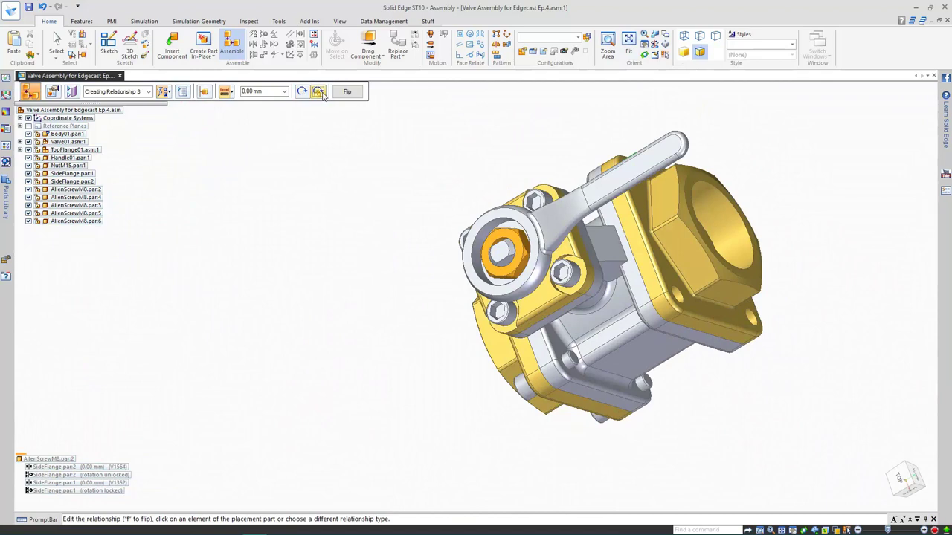
{"action": "right_click", "coordinate": [452, 112]}
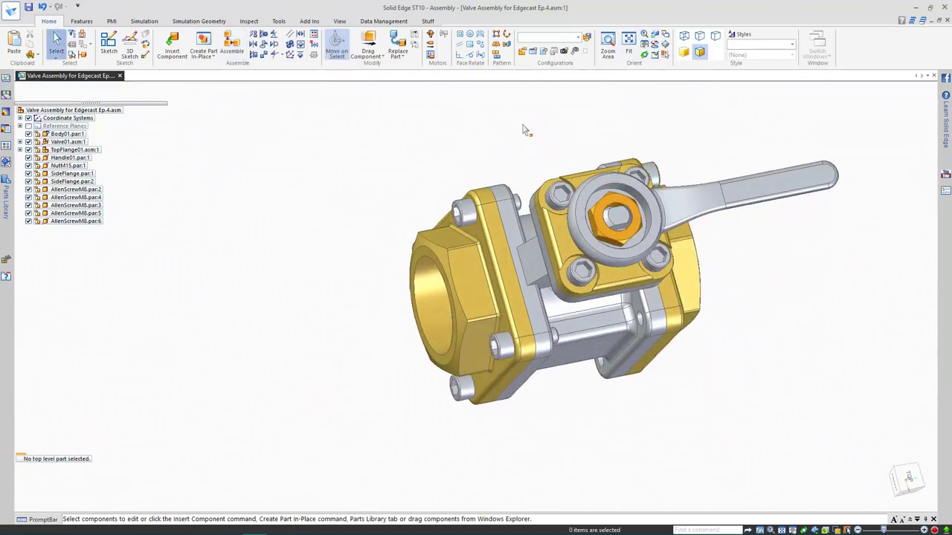
{"action": "middle_click_drag", "start_coordinate": [525, 130], "coordinate": [377, 94]}
{"action": "key", "text": "ctrl+i"}
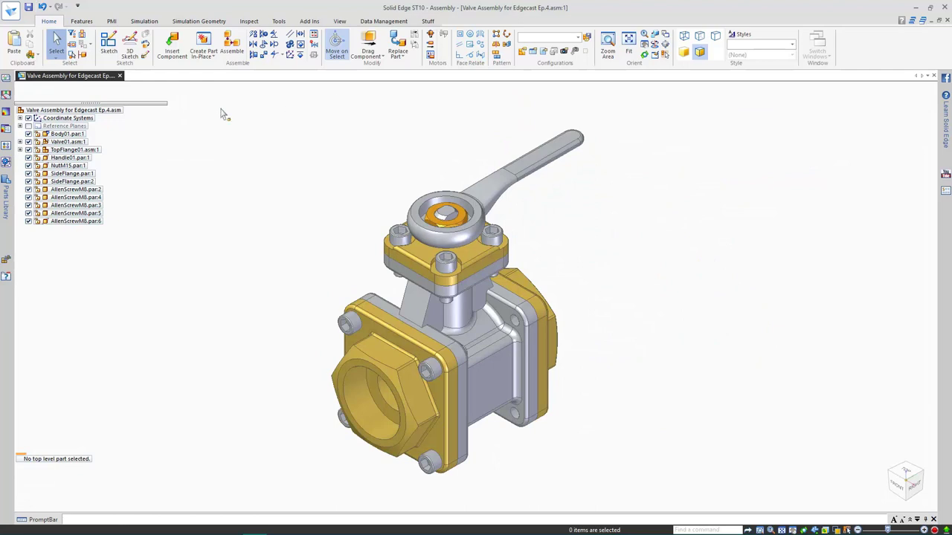
Isolate AllenScrewM8.par:7 and show its Base coordinate system to inspect it
{"action": "left_click", "coordinate": [90, 221]}
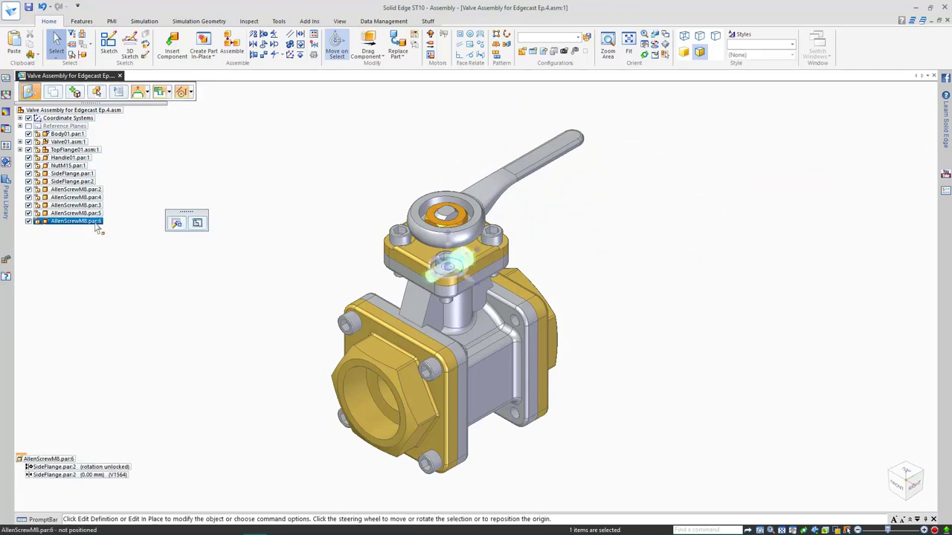
{"action": "right_click", "coordinate": [317, 178]}
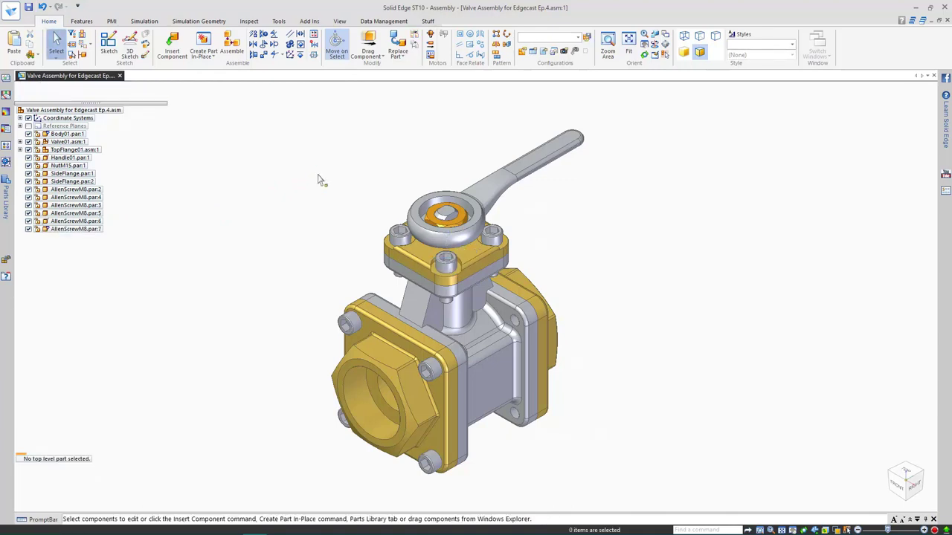
{"action": "left_click", "coordinate": [83, 230]}
{"action": "right_click", "coordinate": [86, 236]}
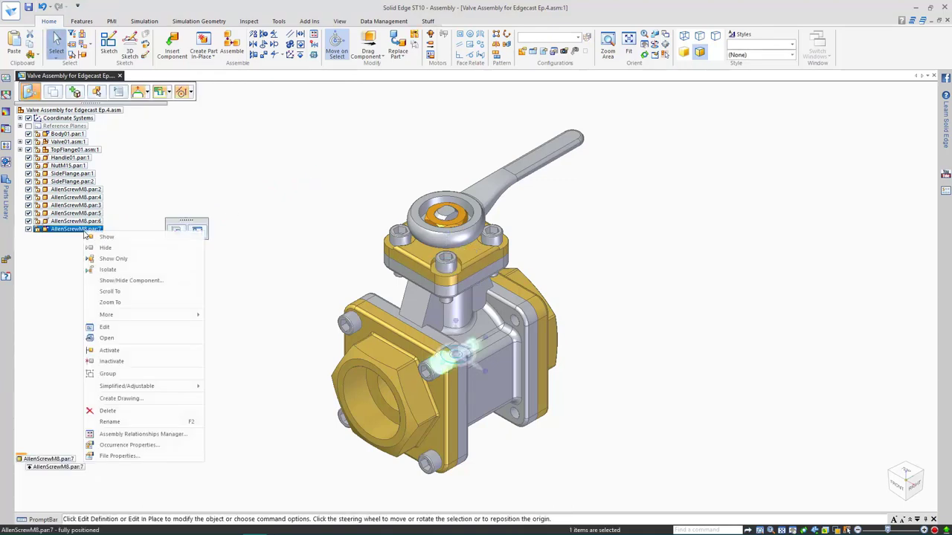
{"action": "left_click", "coordinate": [130, 271]}
{"action": "middle_click_drag", "start_coordinate": [272, 285], "coordinate": [257, 231]}
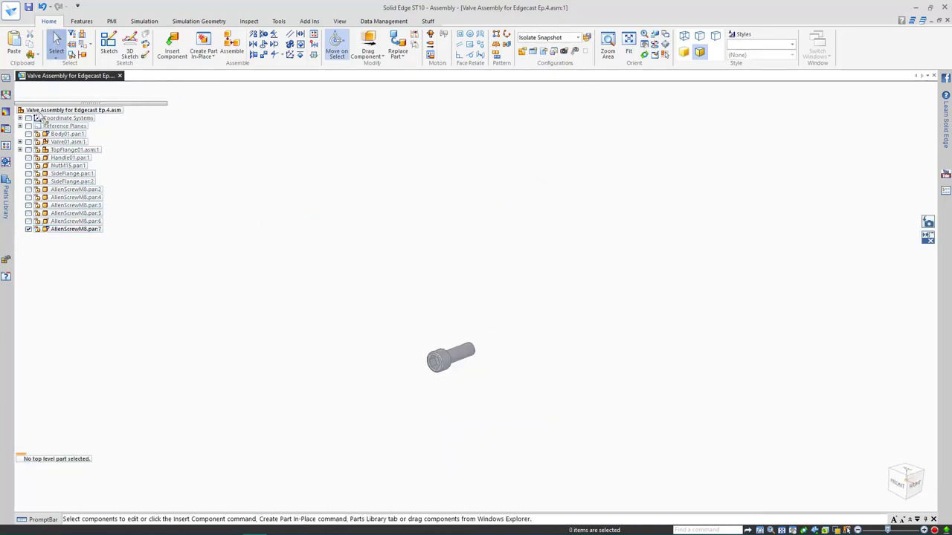
{"action": "left_click", "coordinate": [21, 118]}
{"action": "left_click", "coordinate": [36, 126]}
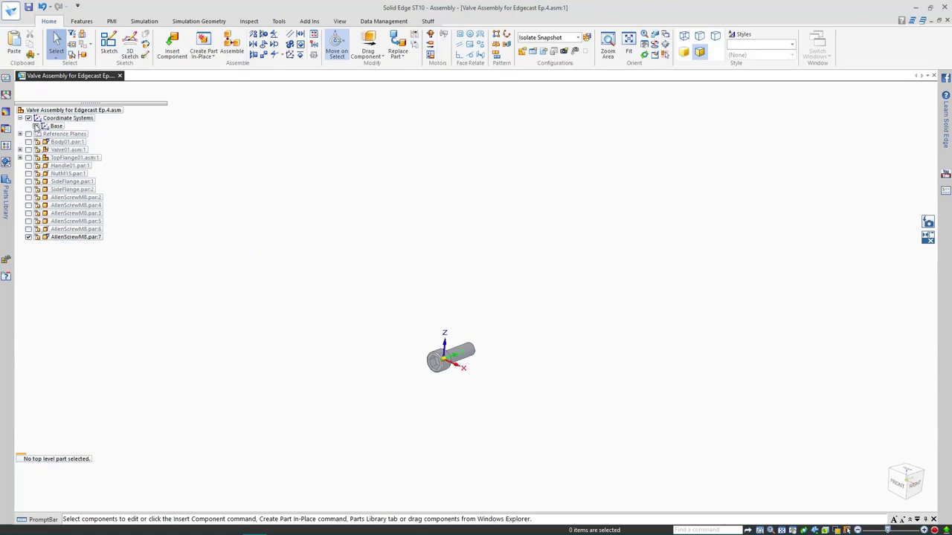
Restore the full assembly and delete AllenScrewM8.par:7
{"action": "left_click", "coordinate": [76, 237]}
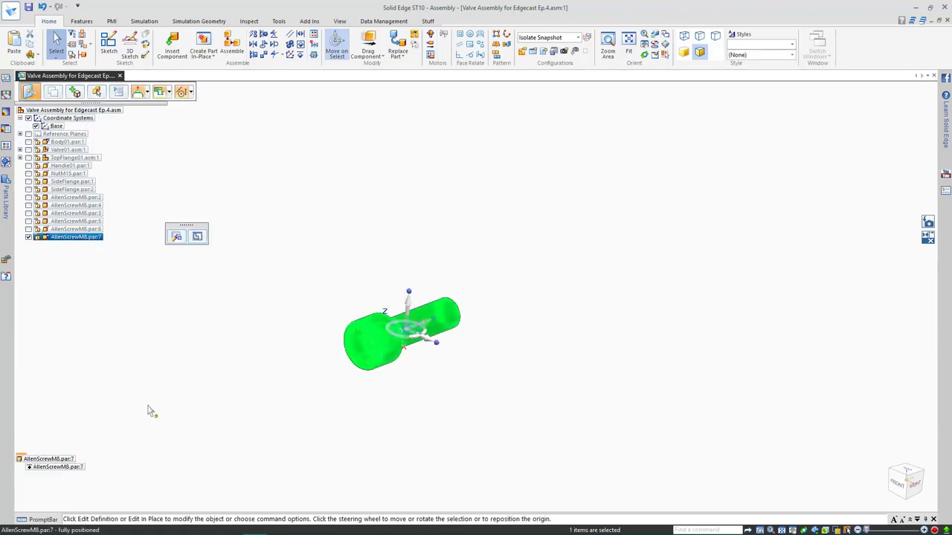
{"action": "left_click", "coordinate": [929, 236]}
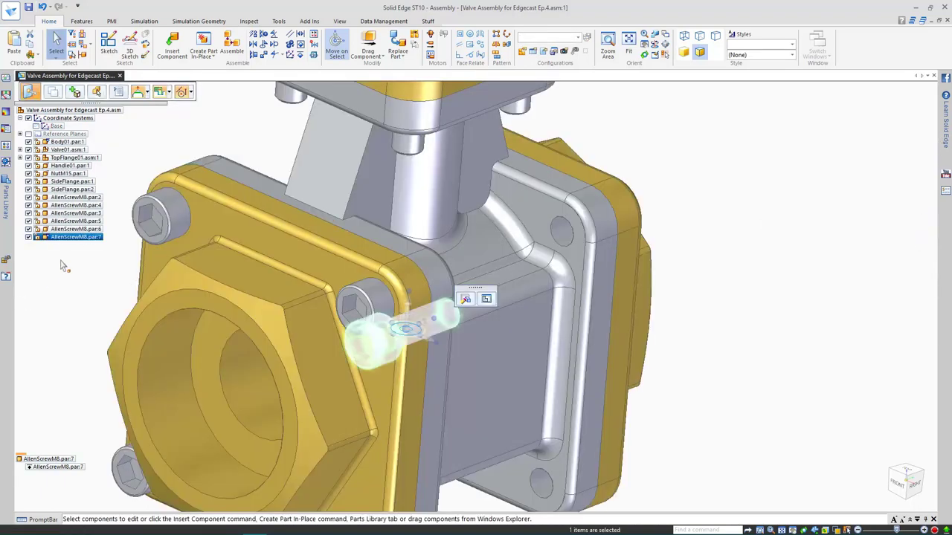
{"action": "left_click", "coordinate": [68, 237]}
{"action": "key", "text": "Delete"}
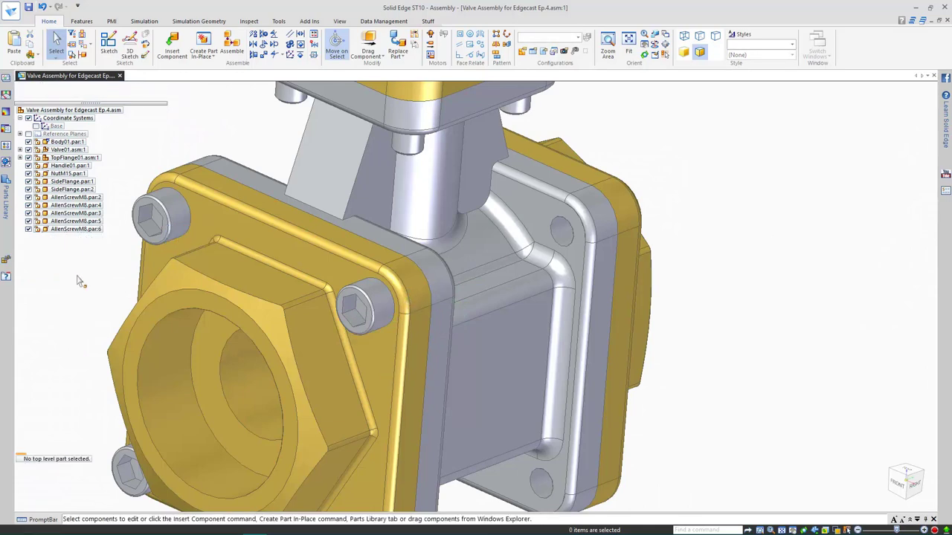
{"action": "key", "text": "ctrl+f"}
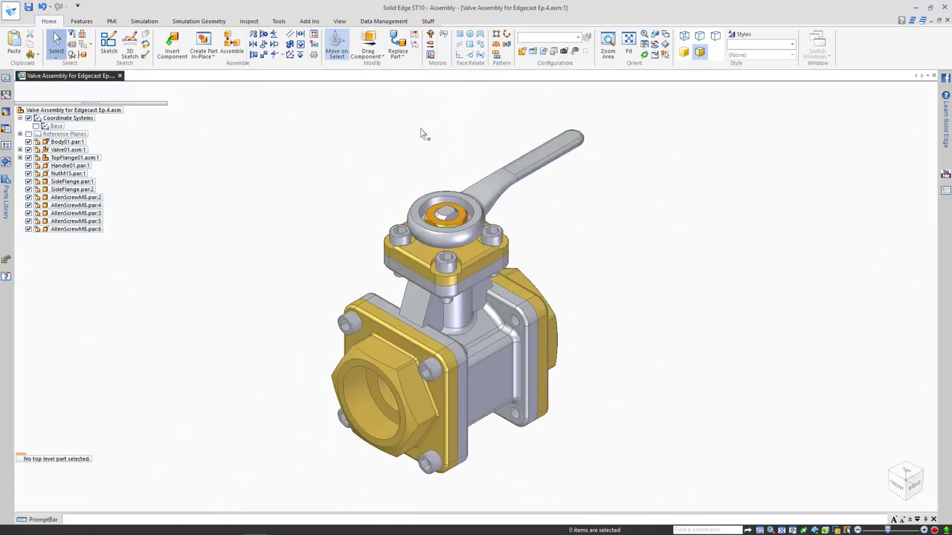
Paste a copy of AllenScrewM8.par:6 and align its axis with a side-flange bolt hole
{"action": "left_click", "coordinate": [80, 229]}
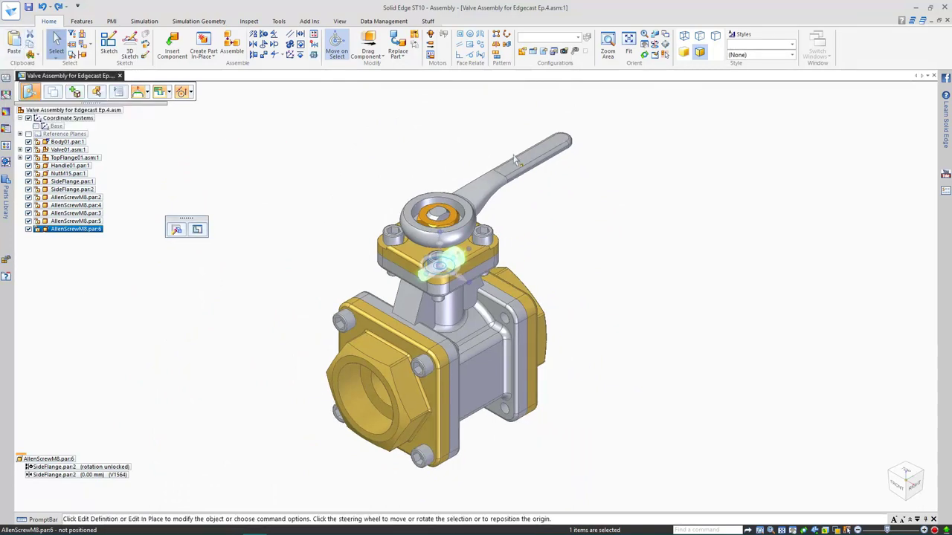
{"action": "key", "text": "ctrl+v"}
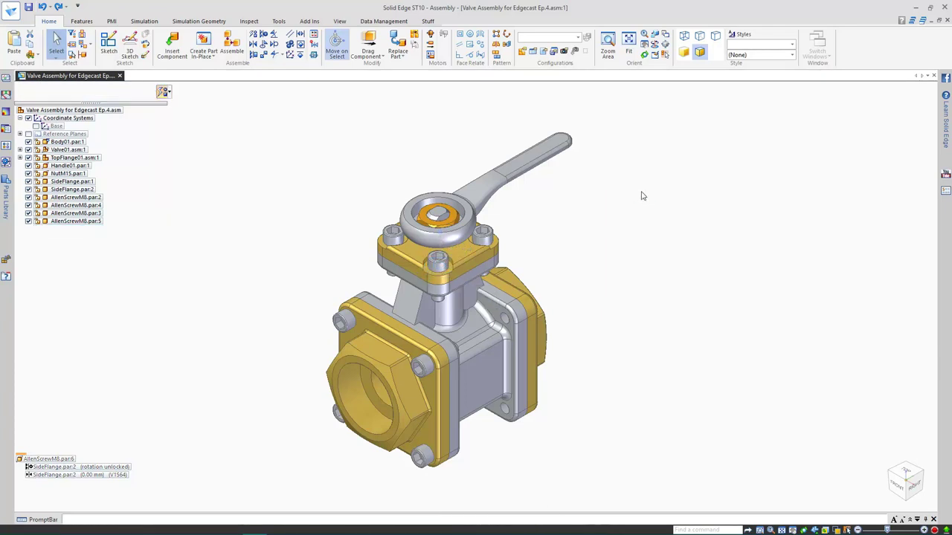
{"action": "left_click", "coordinate": [318, 92]}
{"action": "left_click", "coordinate": [654, 195]}
{"action": "middle_click_drag", "start_coordinate": [633, 300], "coordinate": [638, 340]}
{"action": "scroll", "coordinate": [637, 340], "scroll_direction": "up", "scroll_amount": 5}
{"action": "left_click", "coordinate": [565, 329]}
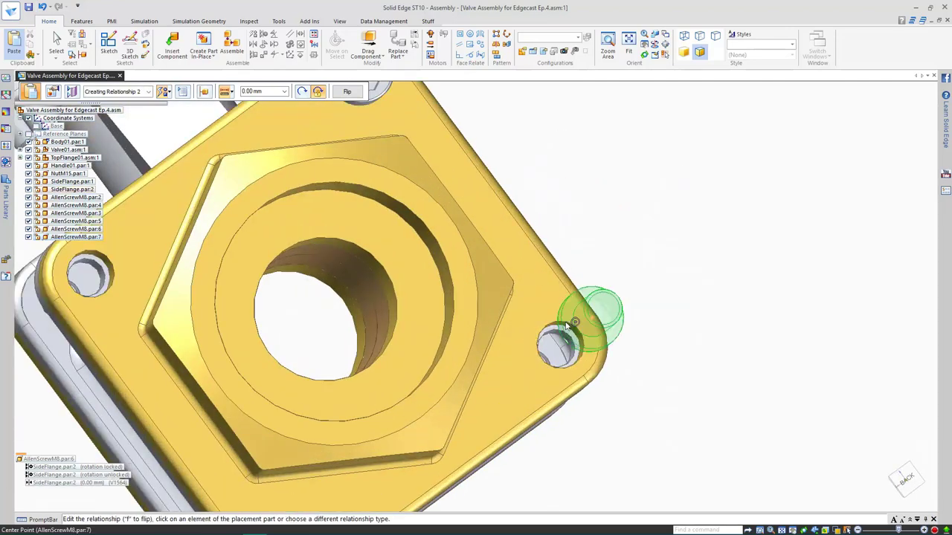
Seat the new screw's head plane against the flange face and fit the view
{"action": "mouse_move", "coordinate": [652, 221]}
{"action": "middle_mouse_down"}
{"action": "mouse_move", "coordinate": [665, 206]}
{"action": "mouse_move", "coordinate": [656, 259]}
{"action": "mouse_move", "coordinate": [655, 209]}
{"action": "middle_mouse_up"}
{"action": "middle_click_drag", "start_coordinate": [673, 333], "coordinate": [766, 278]}
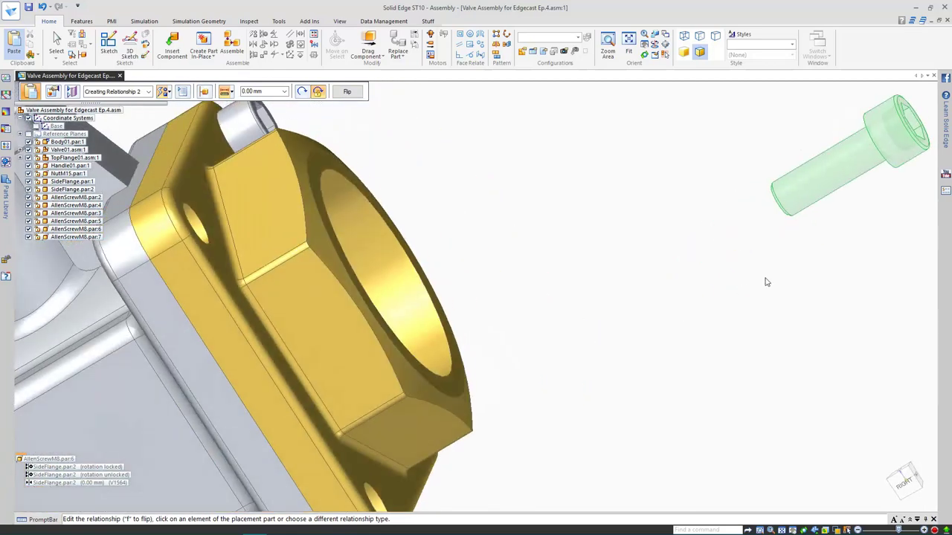
{"action": "right_click", "coordinate": [867, 133]}
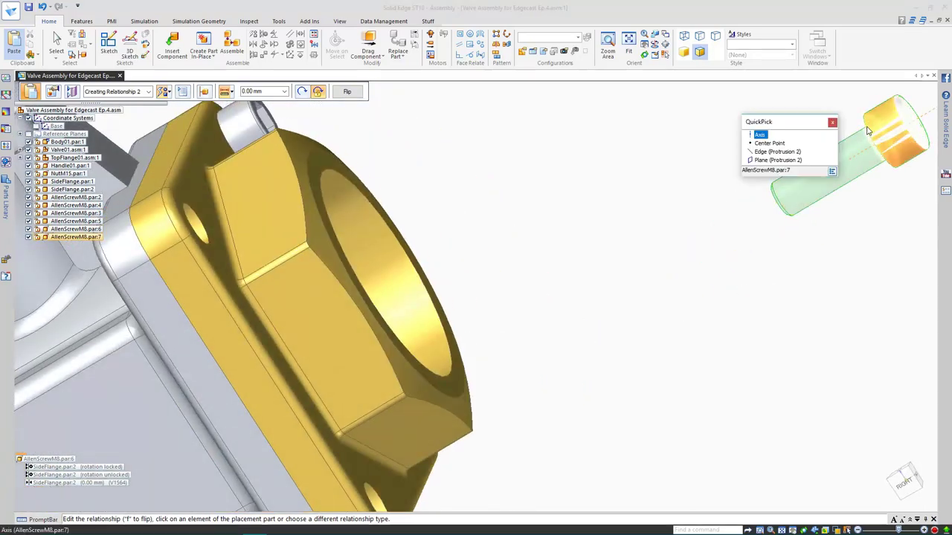
{"action": "left_click", "coordinate": [774, 160]}
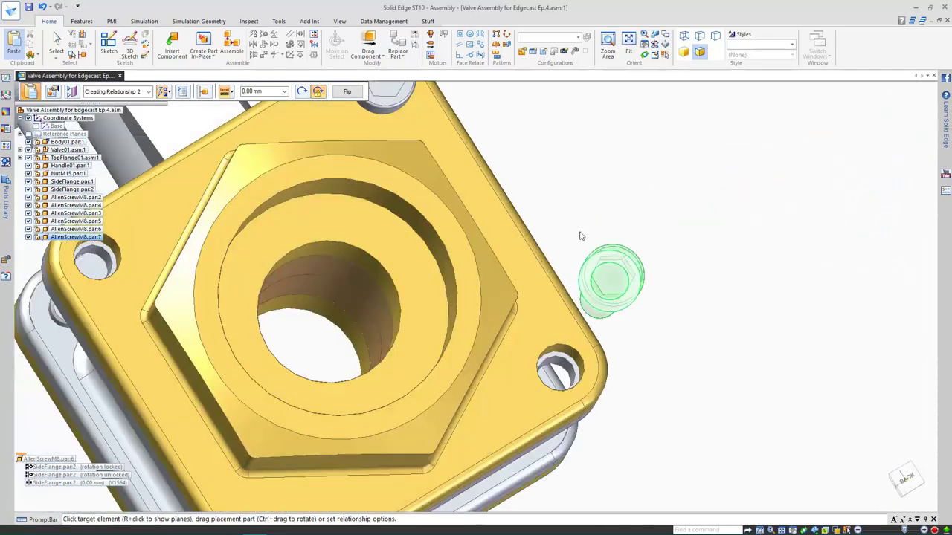
{"action": "left_click", "coordinate": [552, 297]}
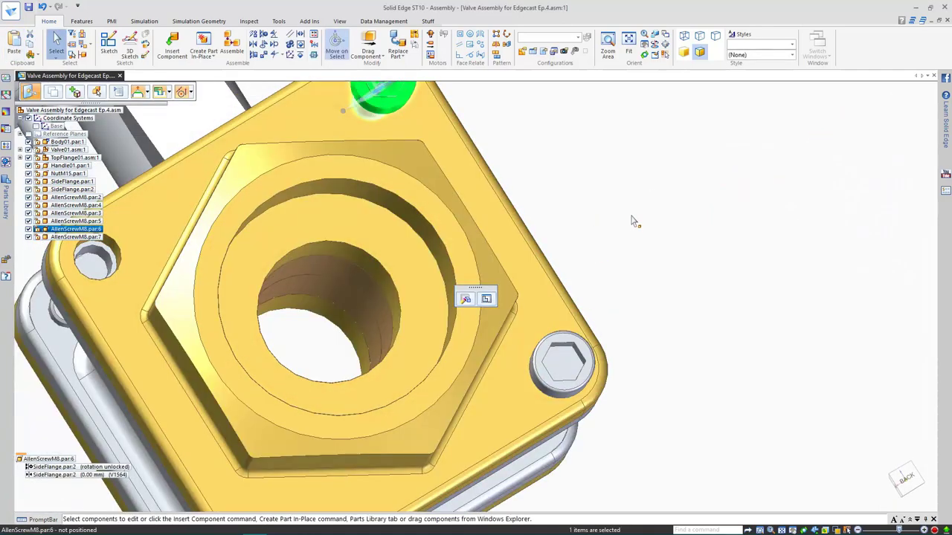
{"action": "right_click", "coordinate": [631, 218]}
{"action": "key", "text": "Escape"}
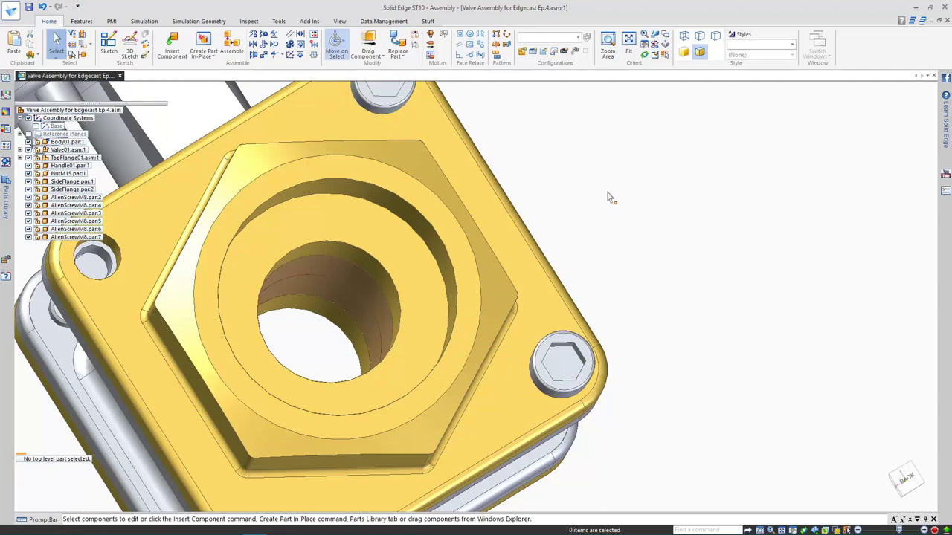
{"action": "key", "text": "ctrl+f"}
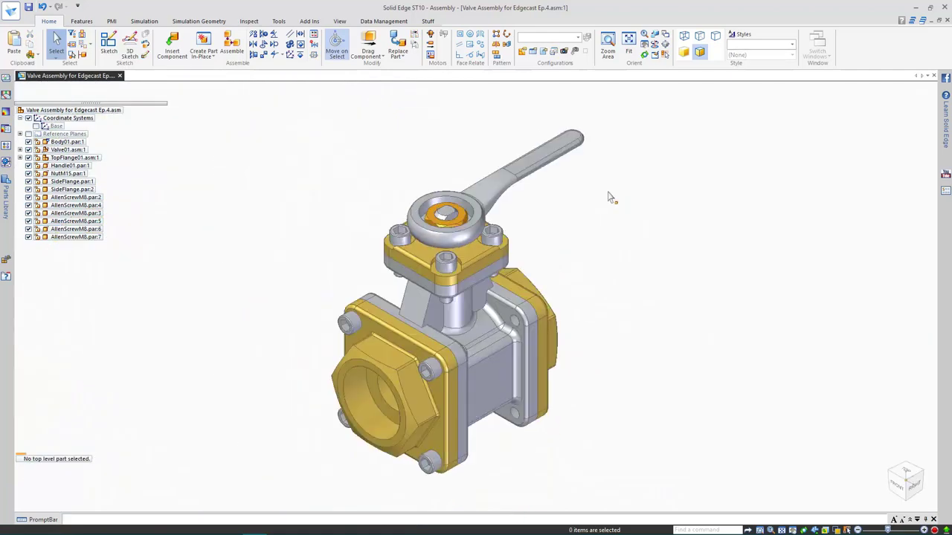
{"action": "left_click", "coordinate": [356, 321]}
{"action": "left_click", "coordinate": [350, 327]}
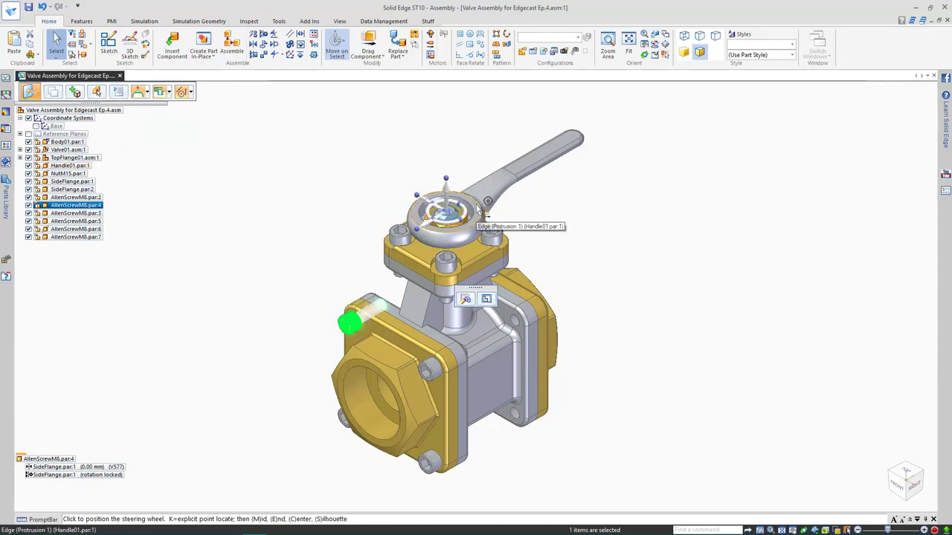
{"action": "left_click", "coordinate": [467, 217]}
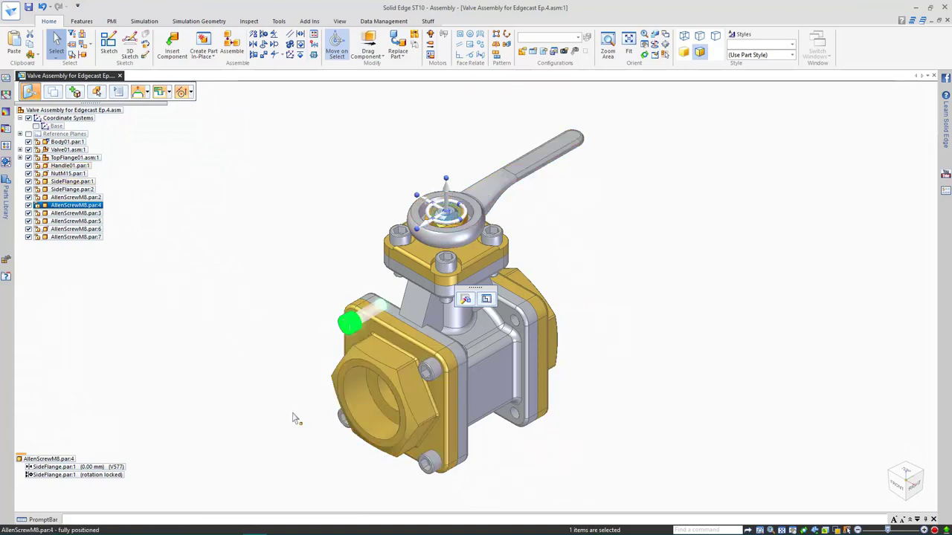
{"action": "left_click", "coordinate": [344, 424], "text": "ctrl"}
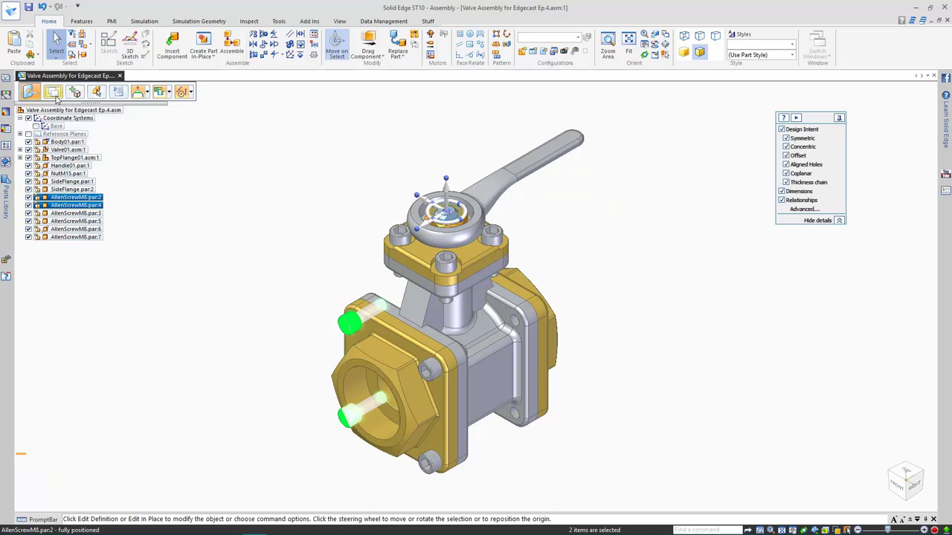
{"action": "left_click", "coordinate": [467, 214]}
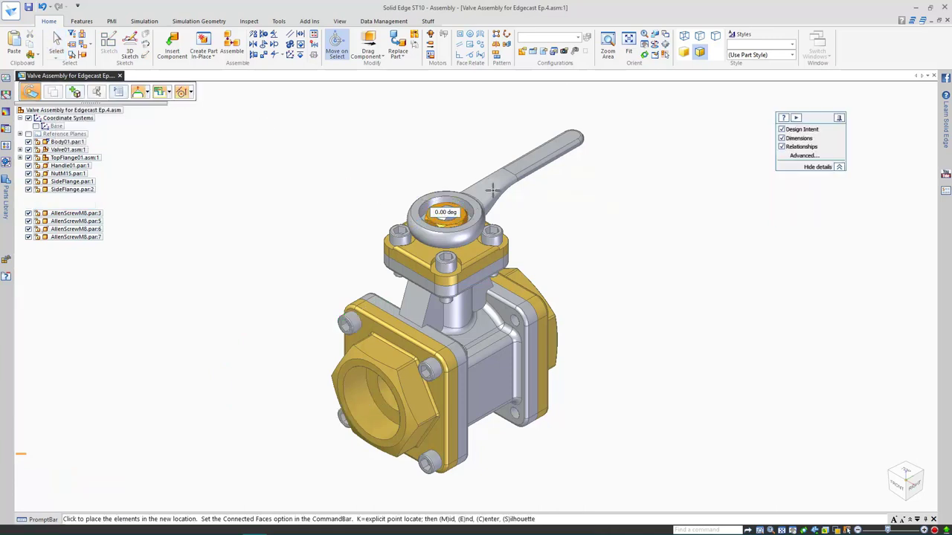
{"action": "type", "text": "180"}
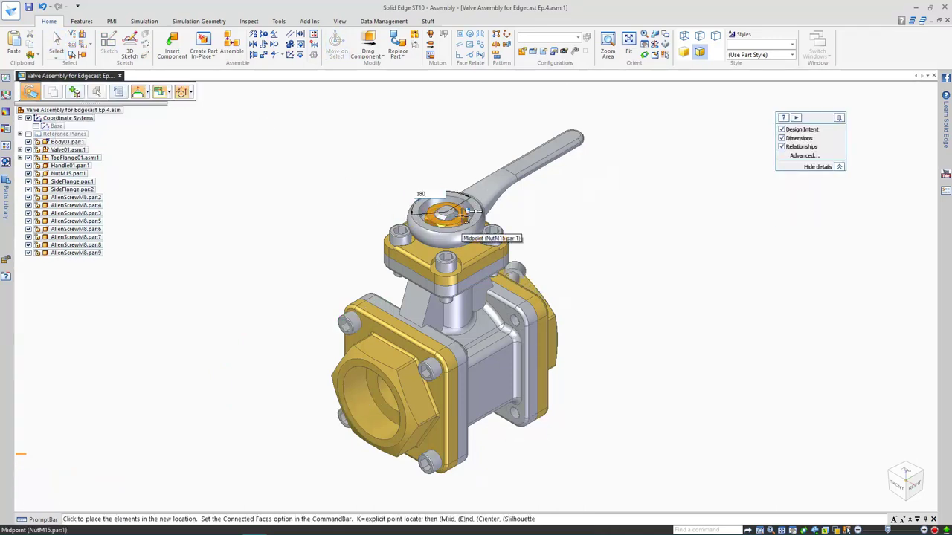
{"action": "key", "text": "Return"}
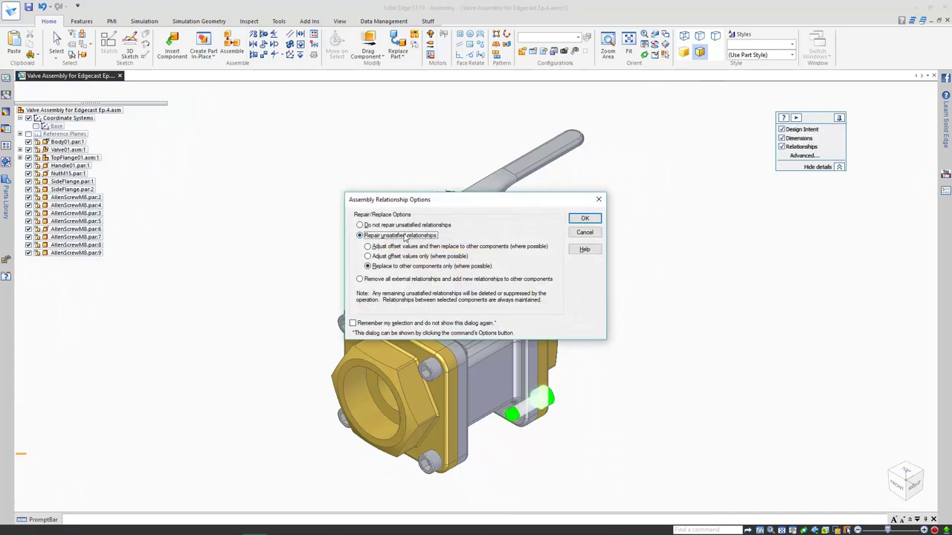
{"action": "left_click", "coordinate": [587, 219]}
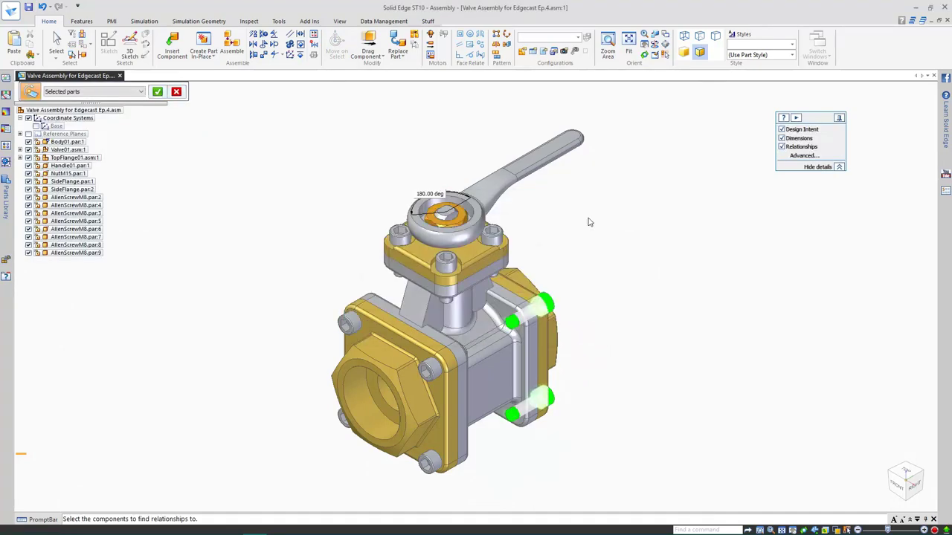
{"action": "middle_click_drag", "start_coordinate": [675, 286], "coordinate": [602, 287]}
{"action": "left_click", "coordinate": [546, 328]}
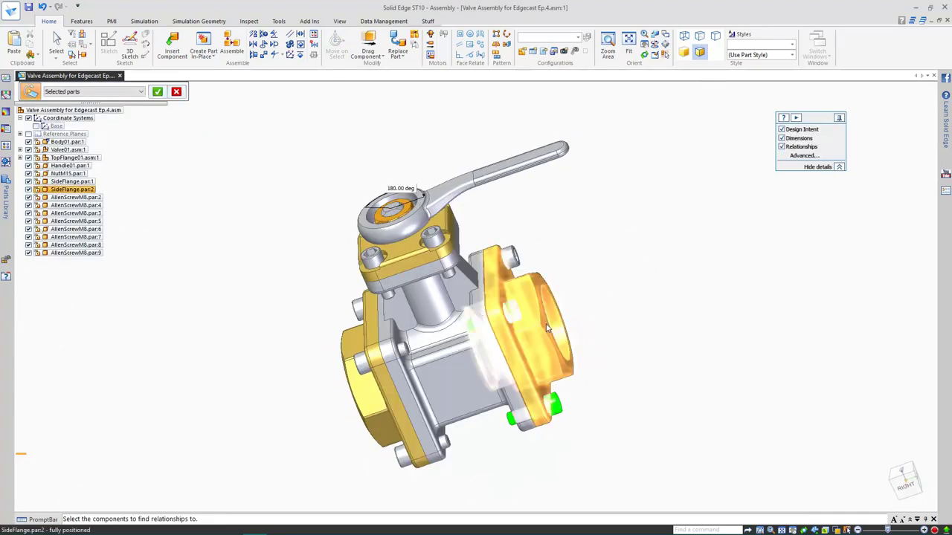
{"action": "left_click", "coordinate": [157, 92]}
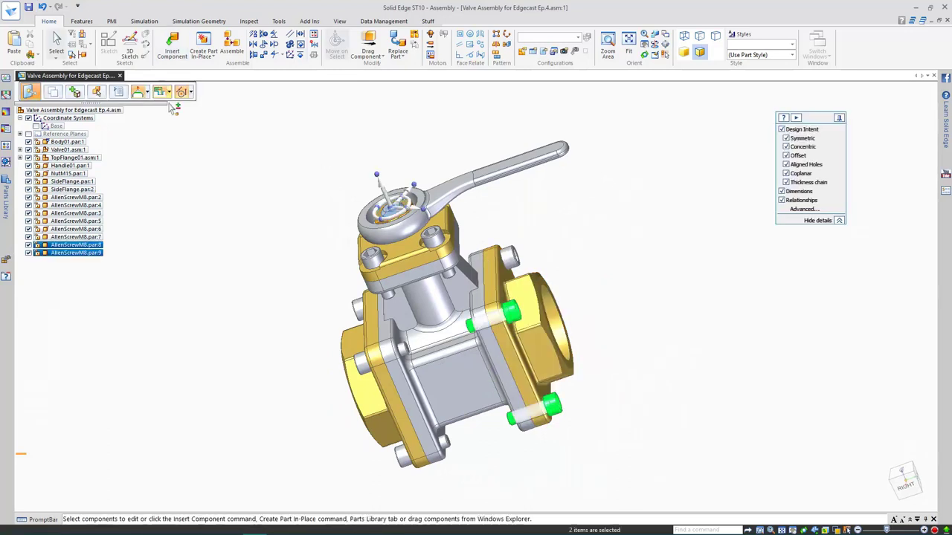
{"action": "left_click", "coordinate": [231, 211]}
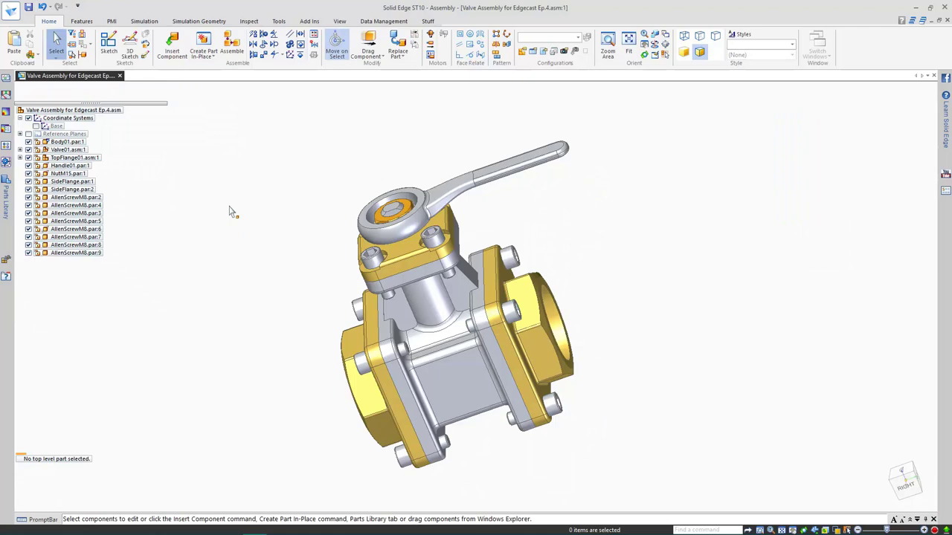
{"action": "middle_click_drag", "start_coordinate": [597, 229], "coordinate": [667, 151]}
{"action": "key", "text": "ctrl+i"}
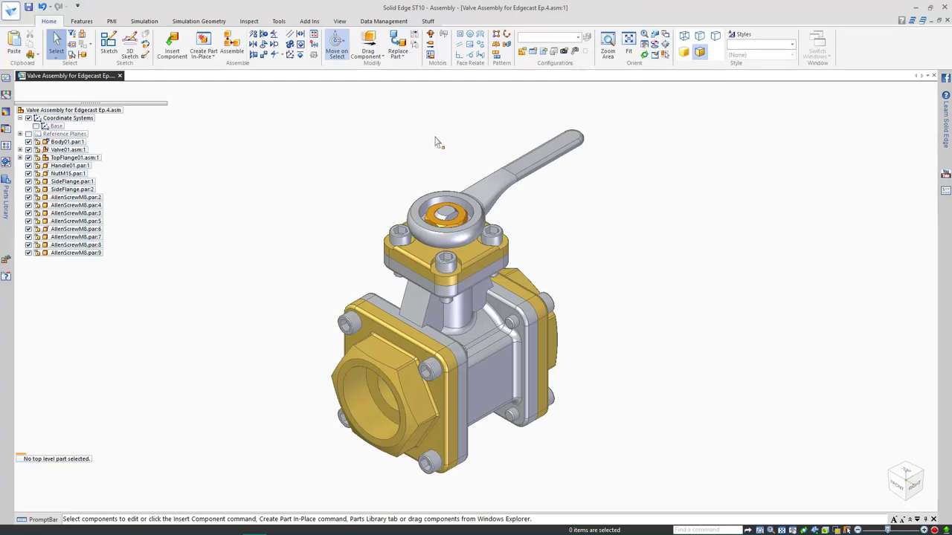
Switch selection to Face Priority and pick the round face on Body01
{"action": "left_click", "coordinate": [56, 58]}
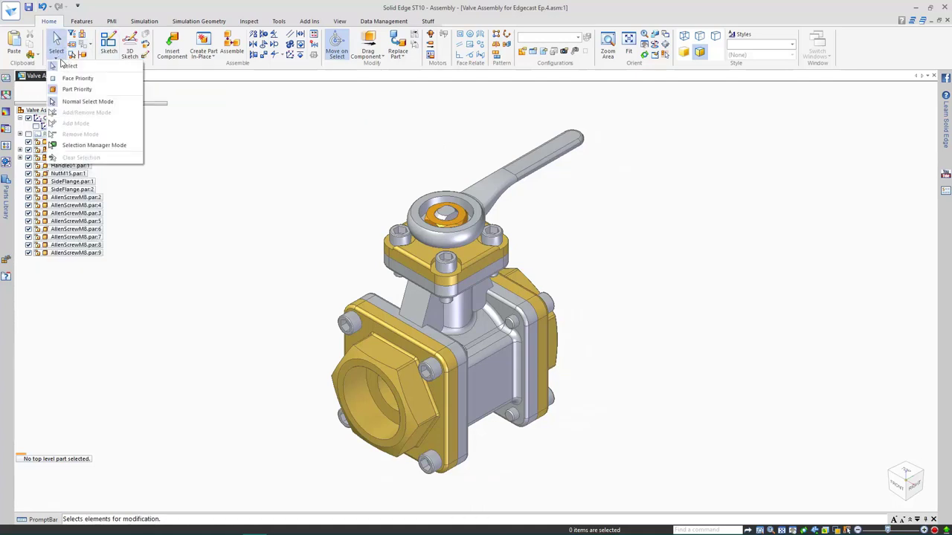
{"action": "left_click", "coordinate": [74, 78]}
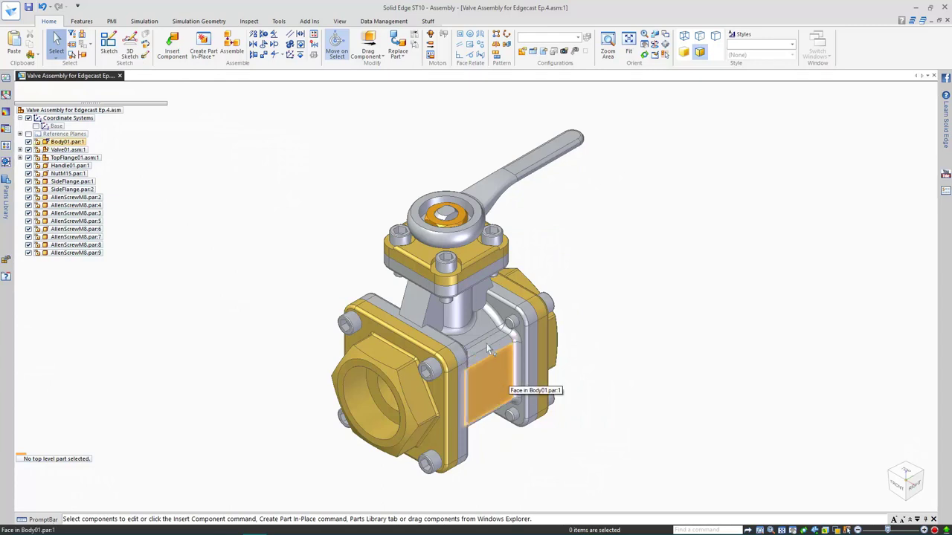
{"action": "scroll", "coordinate": [506, 374], "scroll_direction": "up", "scroll_amount": 3}
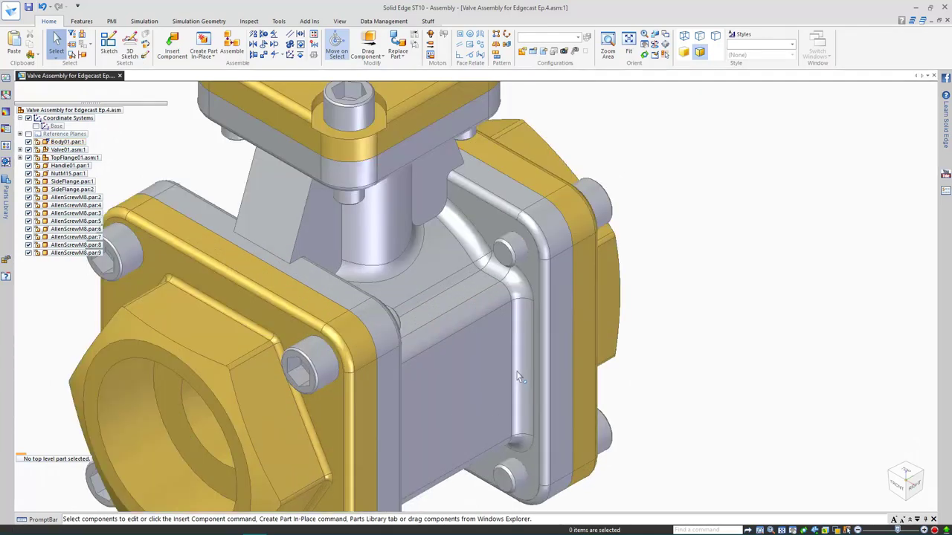
{"action": "right_click", "coordinate": [498, 278]}
{"action": "left_click", "coordinate": [426, 338]}
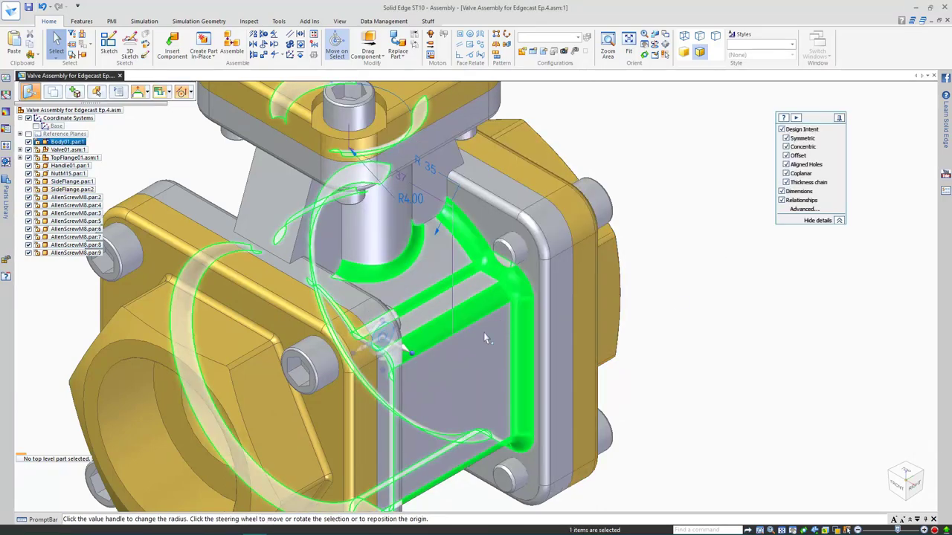
Change the body rounds' radius from R4 to 2 mm
{"action": "middle_click_drag", "start_coordinate": [676, 271], "coordinate": [628, 292]}
{"action": "middle_click_drag", "start_coordinate": [614, 204], "coordinate": [617, 166]}
{"action": "left_click", "coordinate": [385, 197]}
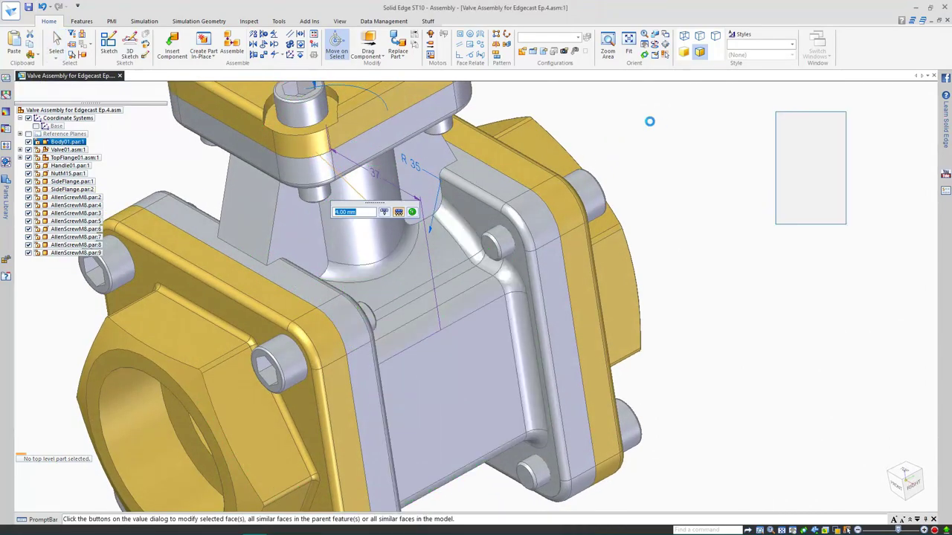
{"action": "type", "text": "2"}
{"action": "key", "text": "Return"}
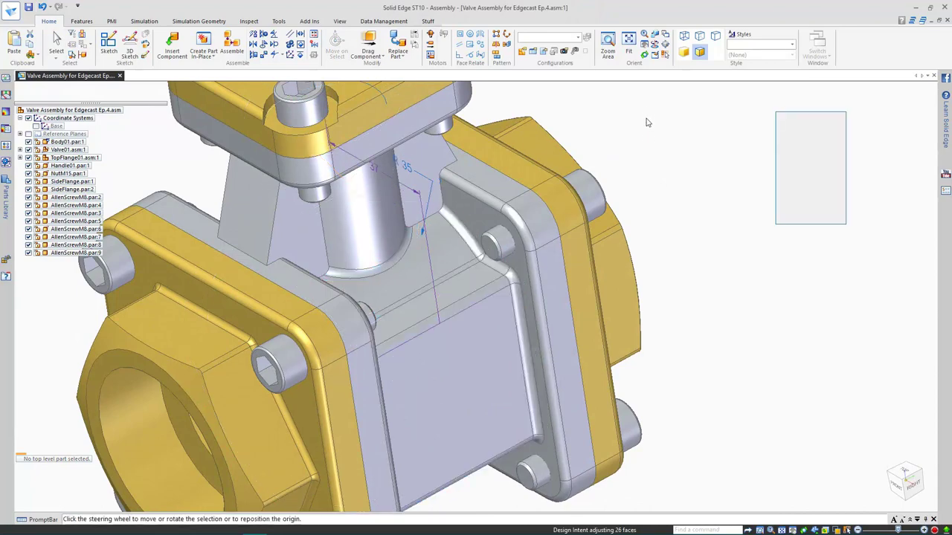
{"action": "key", "text": "Escape"}
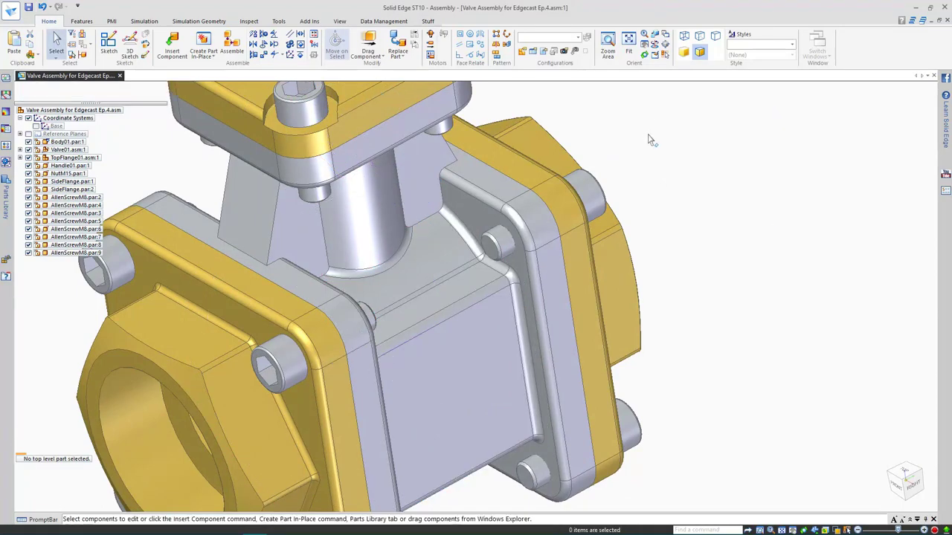
Select the two valve stem cylinder faces and start moving them
{"action": "left_click", "coordinate": [373, 196]}
{"action": "middle_click_drag", "start_coordinate": [373, 197], "coordinate": [384, 160]}
{"action": "scroll", "coordinate": [398, 168], "scroll_direction": "down", "scroll_amount": 3}
{"action": "scroll", "coordinate": [384, 160], "scroll_direction": "up", "scroll_amount": 5}
{"action": "left_click", "coordinate": [383, 162], "text": "ctrl"}
{"action": "middle_click_drag", "start_coordinate": [503, 184], "coordinate": [446, 153]}
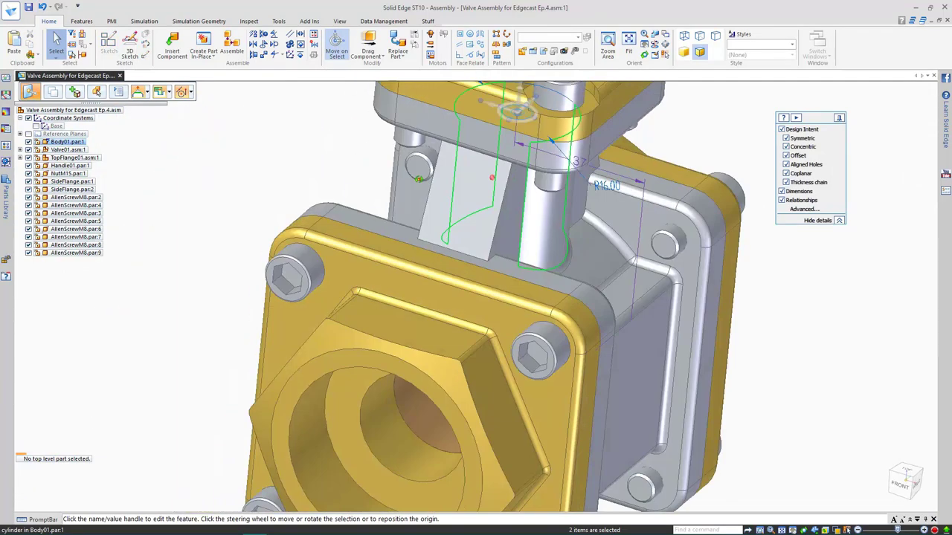
{"action": "scroll", "coordinate": [446, 152], "scroll_direction": "down", "scroll_amount": 2}
{"action": "scroll", "coordinate": [437, 141], "scroll_direction": "up", "scroll_amount": 4}
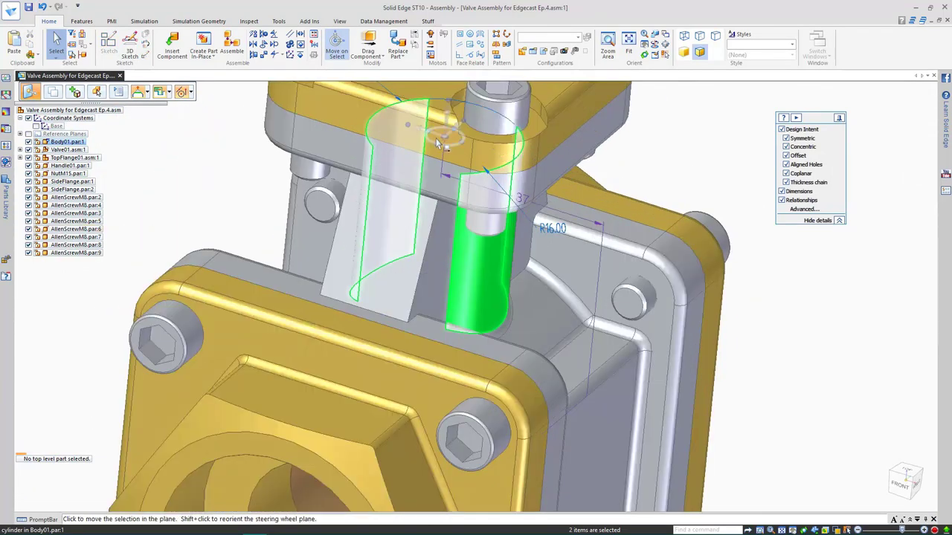
{"action": "left_click", "coordinate": [437, 136]}
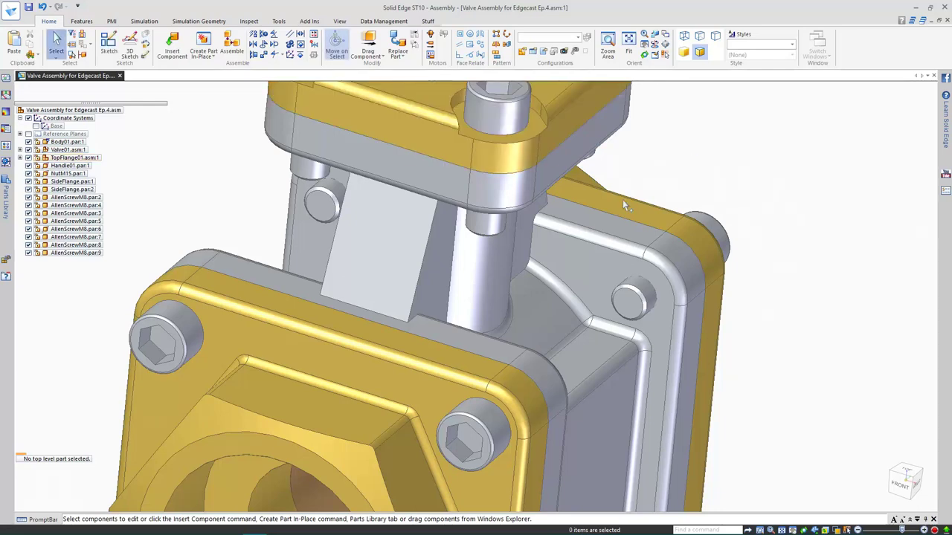
Select the flat face below the top flange and place the move handle on its bottom edge
{"action": "left_click", "coordinate": [402, 260]}
{"action": "left_click", "coordinate": [405, 264]}
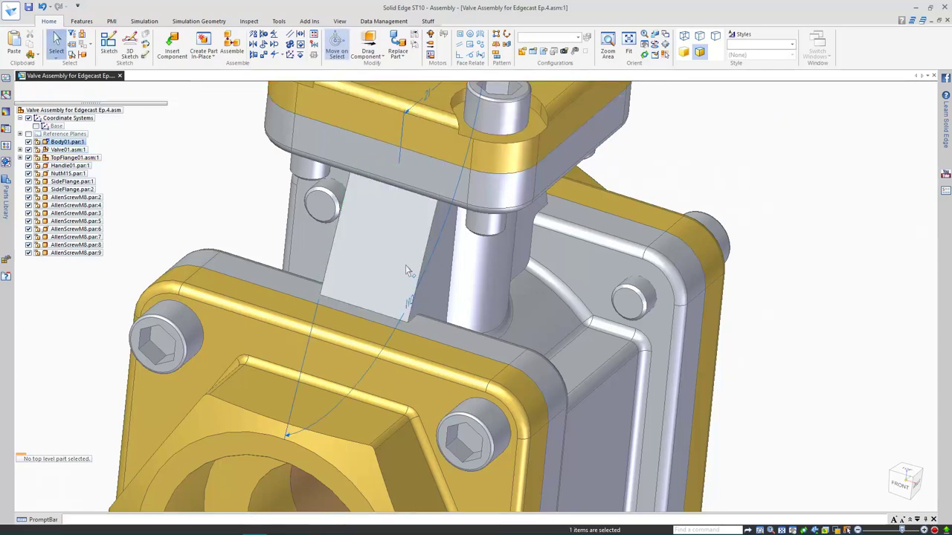
{"action": "key", "text": "Escape"}
{"action": "key", "text": "Escape"}
{"action": "left_click", "coordinate": [410, 255]}
{"action": "left_click", "coordinate": [395, 245]}
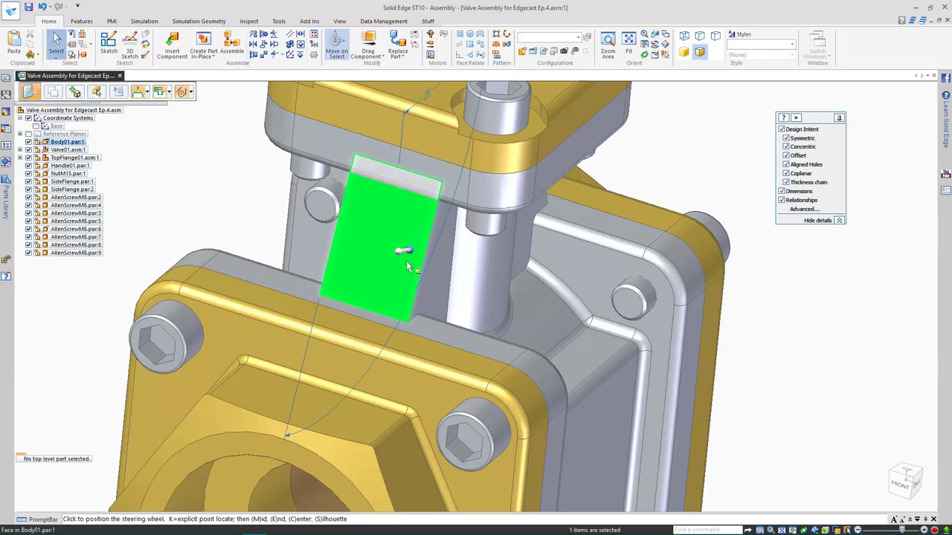
{"action": "left_click", "coordinate": [327, 295]}
{"action": "middle_click_drag", "start_coordinate": [372, 270], "coordinate": [342, 283]}
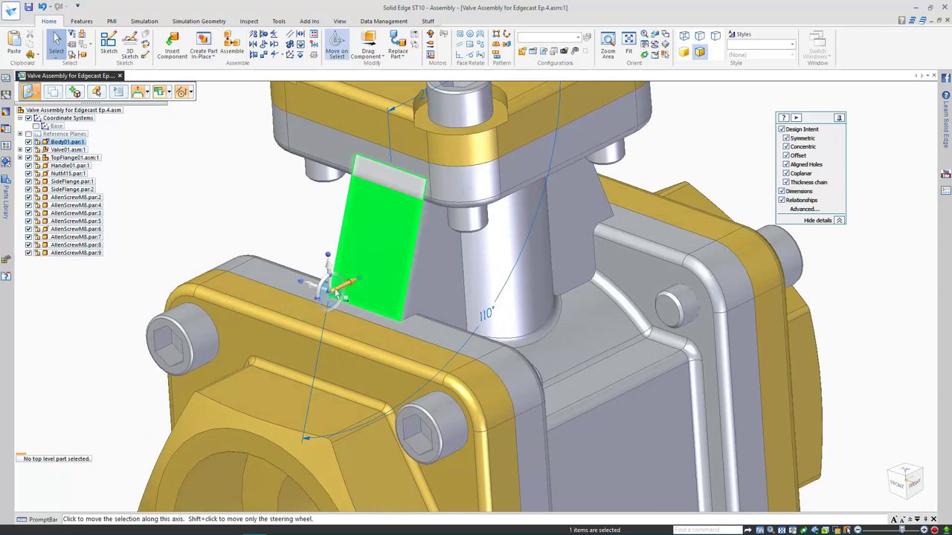
{"action": "left_click", "coordinate": [325, 283]}
{"action": "left_click", "coordinate": [339, 296]}
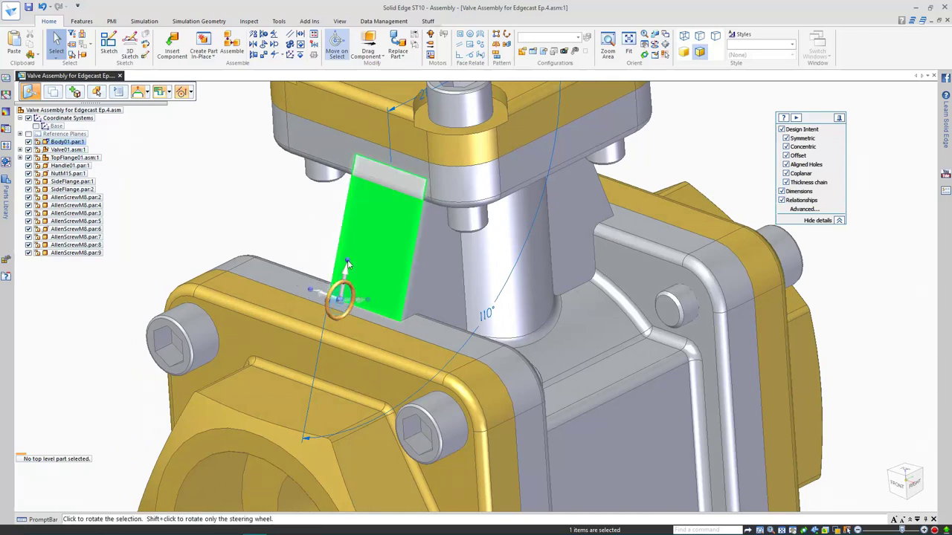
Rotate the flat face about its bottom edge to tilt it
{"action": "left_click", "coordinate": [363, 296]}
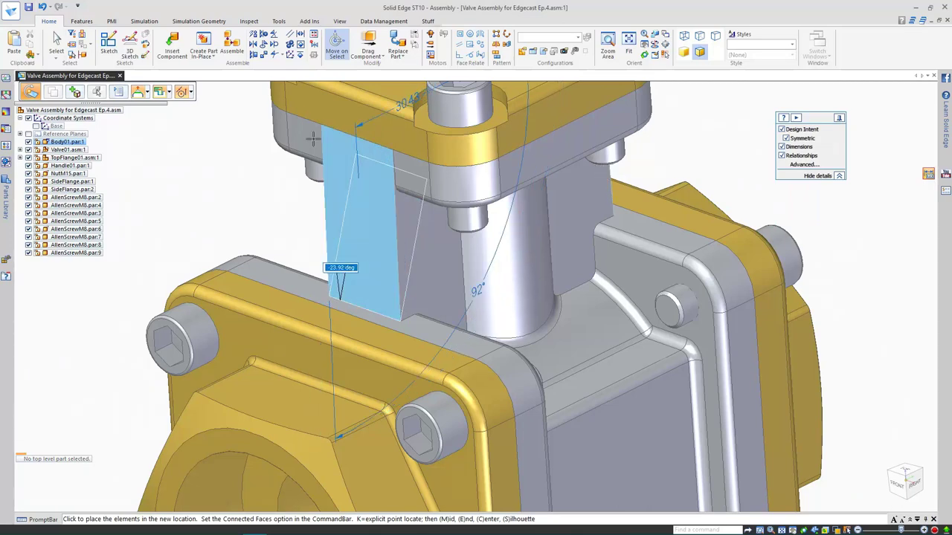
{"action": "scroll", "coordinate": [313, 139], "scroll_direction": "down", "scroll_amount": 3}
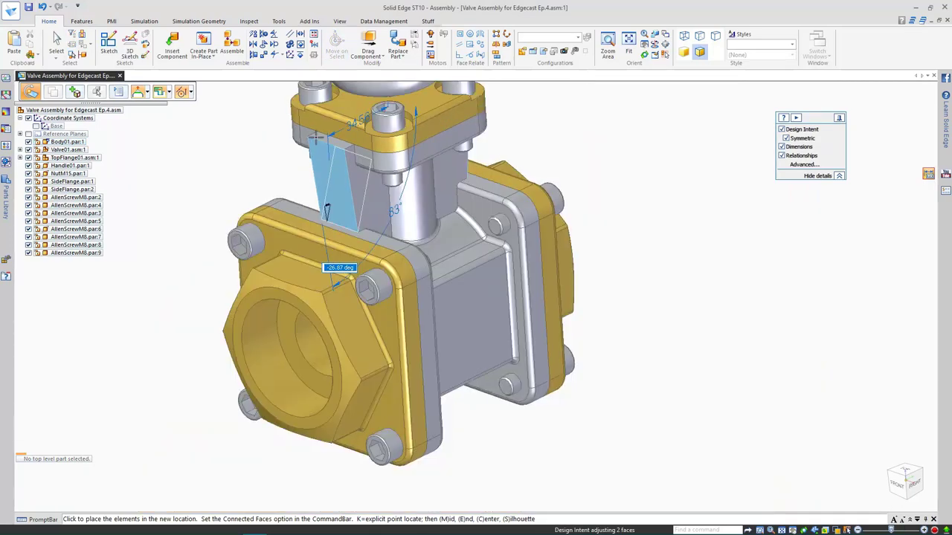
{"action": "scroll", "coordinate": [357, 181], "scroll_direction": "down", "scroll_amount": 2}
{"action": "scroll", "coordinate": [356, 181], "scroll_direction": "down", "scroll_amount": 3}
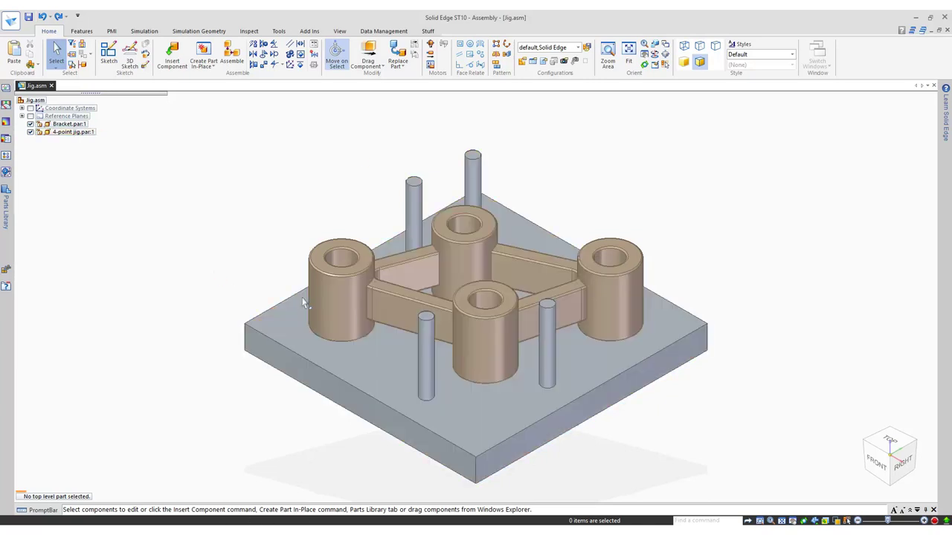
Move the front-left jig pin into the bracket's back cylinder hole
{"action": "left_click", "coordinate": [432, 353]}
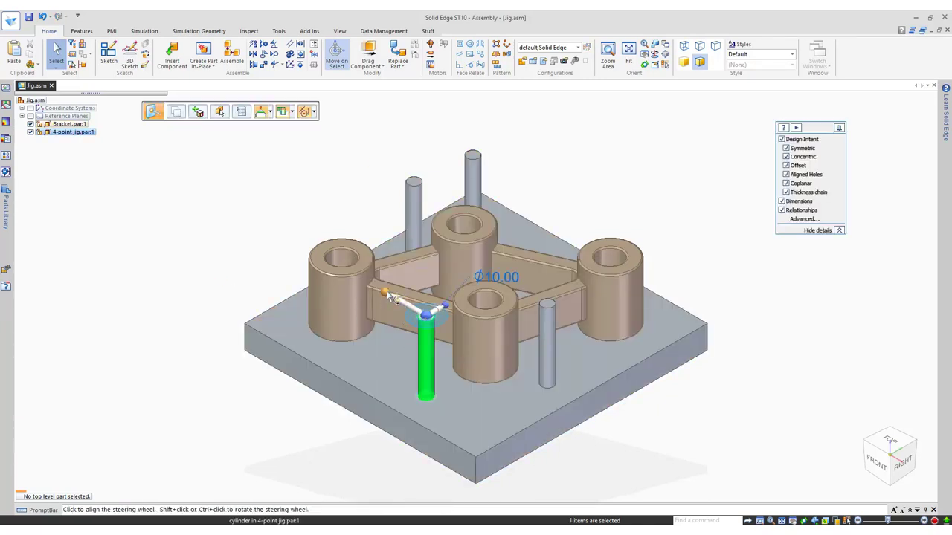
{"action": "left_click", "coordinate": [405, 300]}
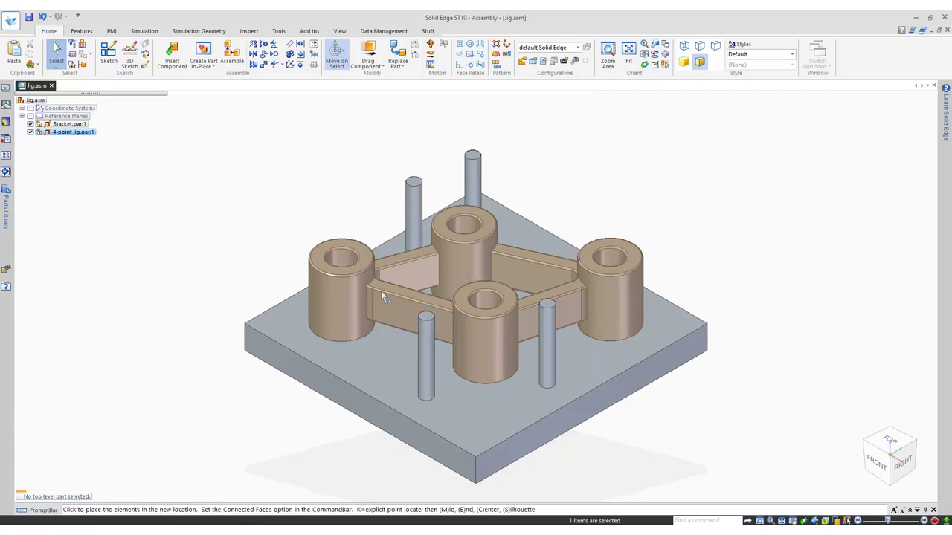
{"action": "left_click", "coordinate": [338, 253]}
{"action": "key", "text": "ctrl+z"}
{"action": "left_click", "coordinate": [414, 195]}
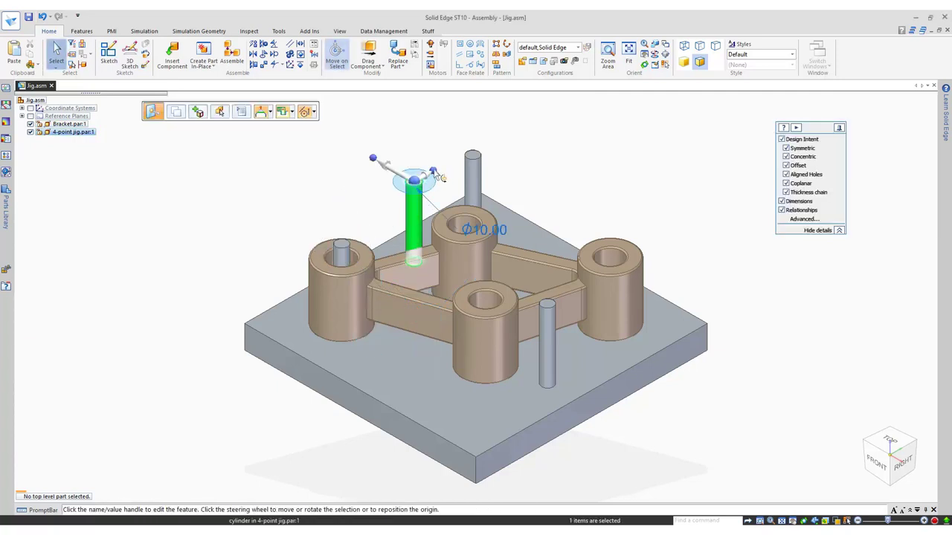
{"action": "left_click", "coordinate": [431, 195]}
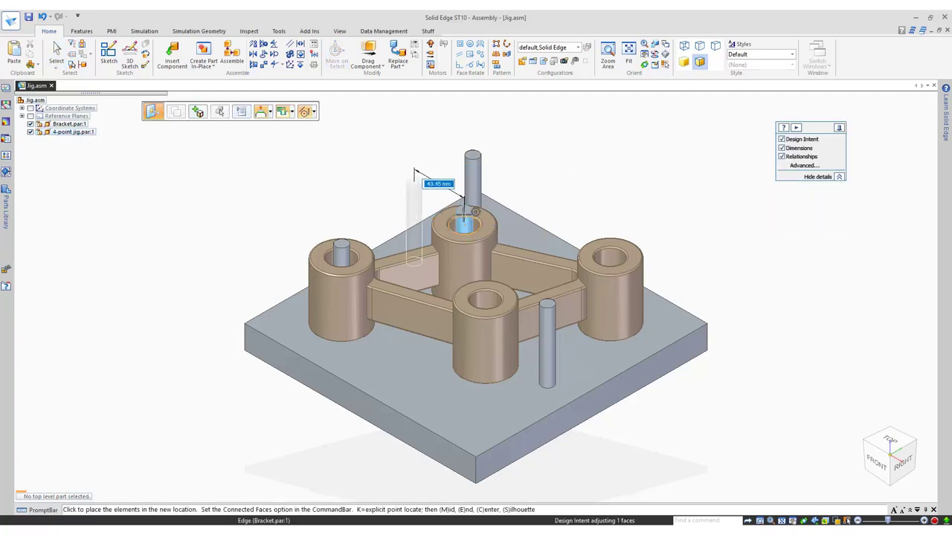
{"action": "left_click", "coordinate": [416, 170]}
{"action": "left_click", "coordinate": [547, 149]}
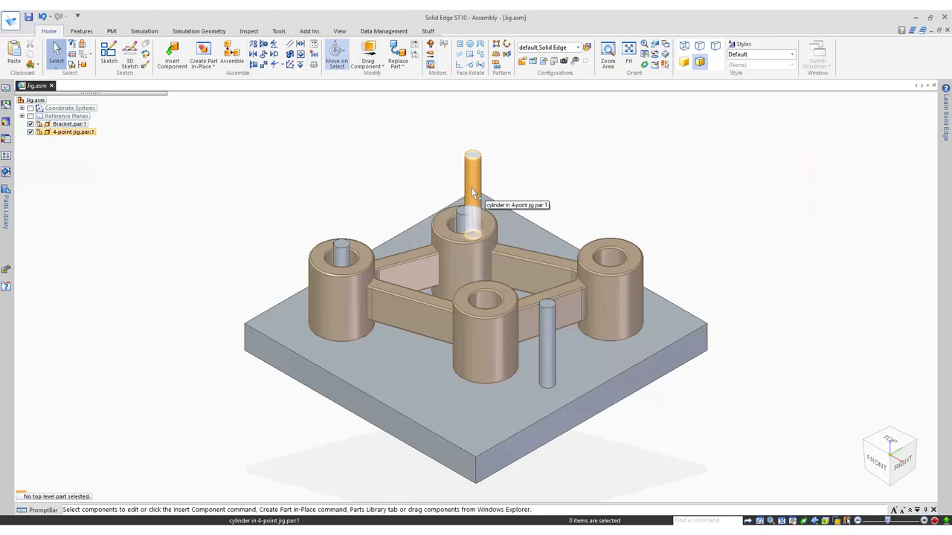
Move the tall pin into the right cylinder hole and match the thin pin's diameter to the others
{"action": "left_click", "coordinate": [474, 188]}
{"action": "left_click", "coordinate": [494, 147]}
{"action": "left_click", "coordinate": [567, 220]}
{"action": "left_click", "coordinate": [613, 252]}
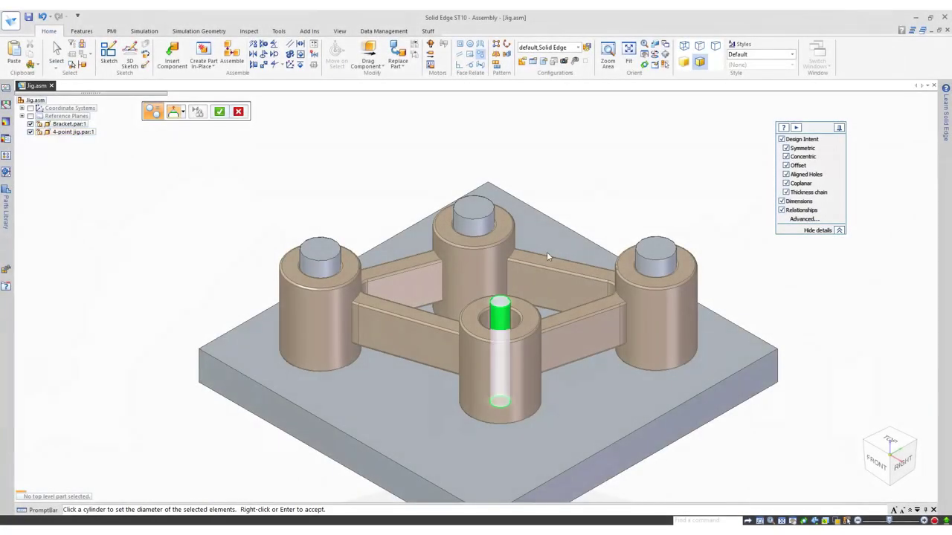
{"action": "left_click", "coordinate": [473, 220]}
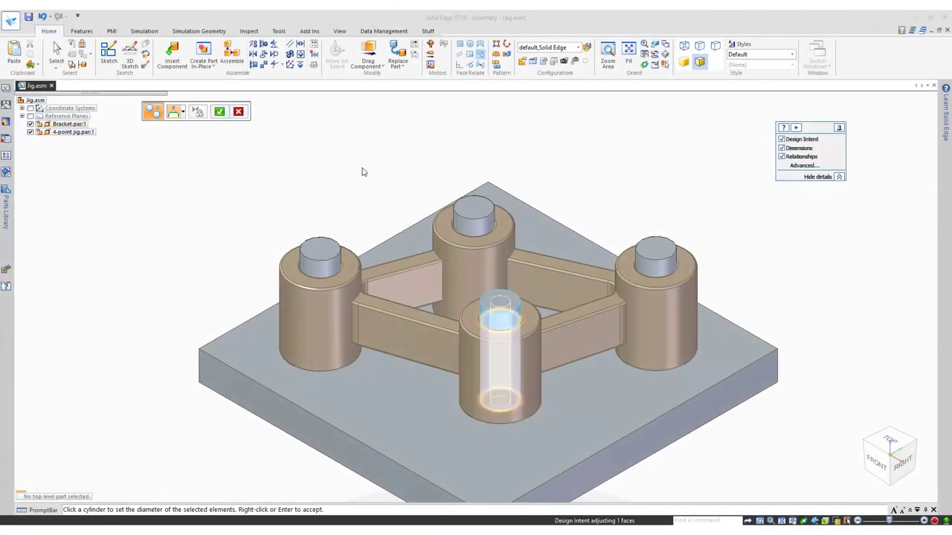
{"action": "right_click", "coordinate": [484, 117]}
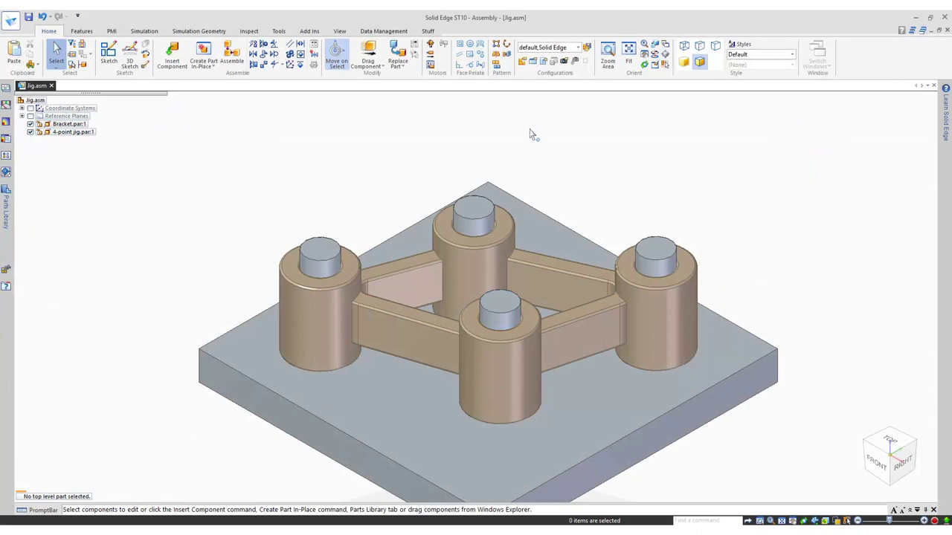
Hide Bracket.par:1 so only the jig plate and its four upright pins remain visible
{"action": "key", "text": "ctrl+j"}
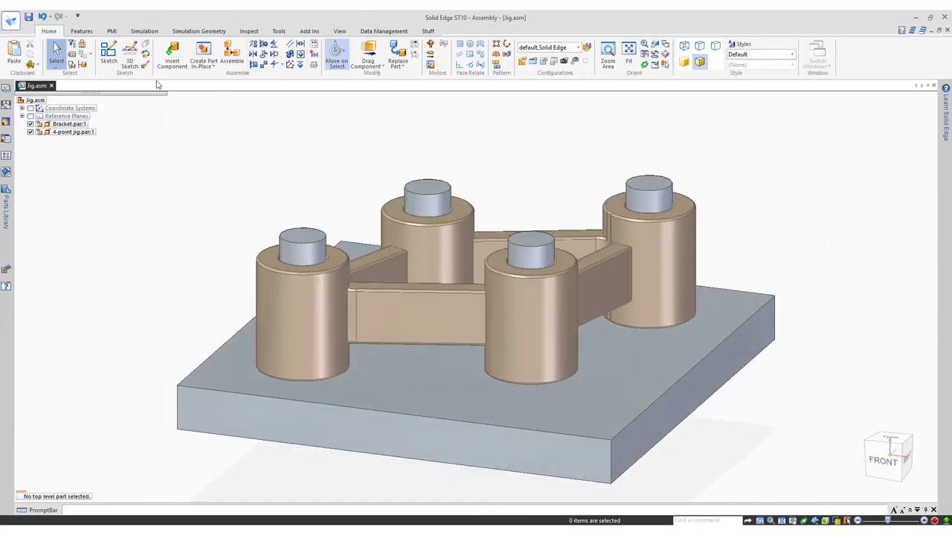
{"action": "left_click", "coordinate": [30, 123]}
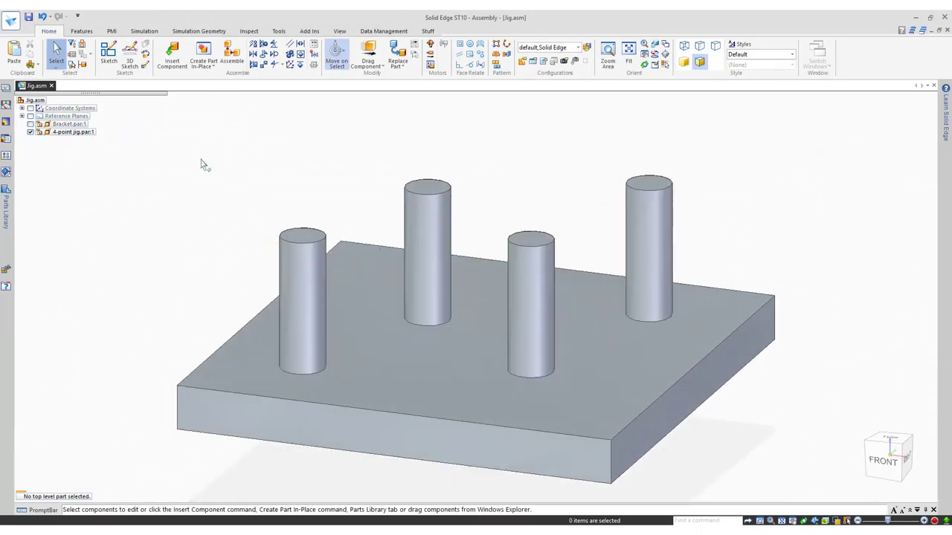